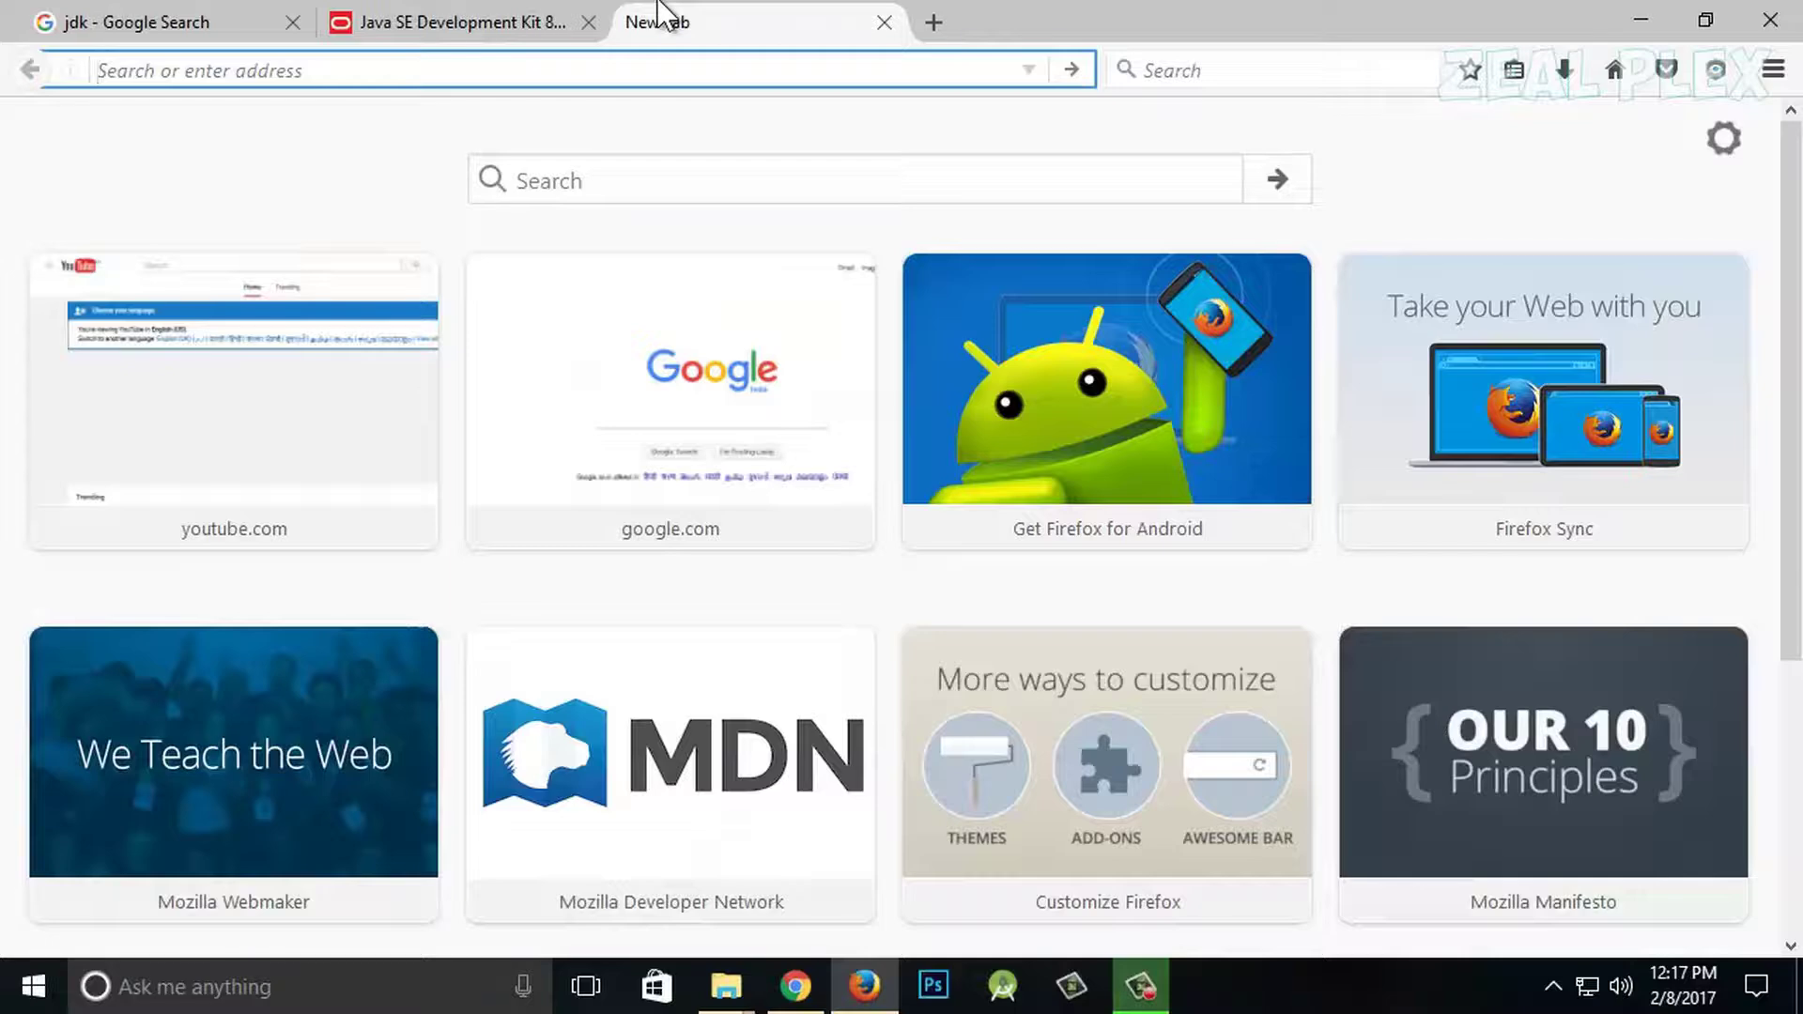
Open google.com and search for "android studio".
type("google.com/")
key("Return")
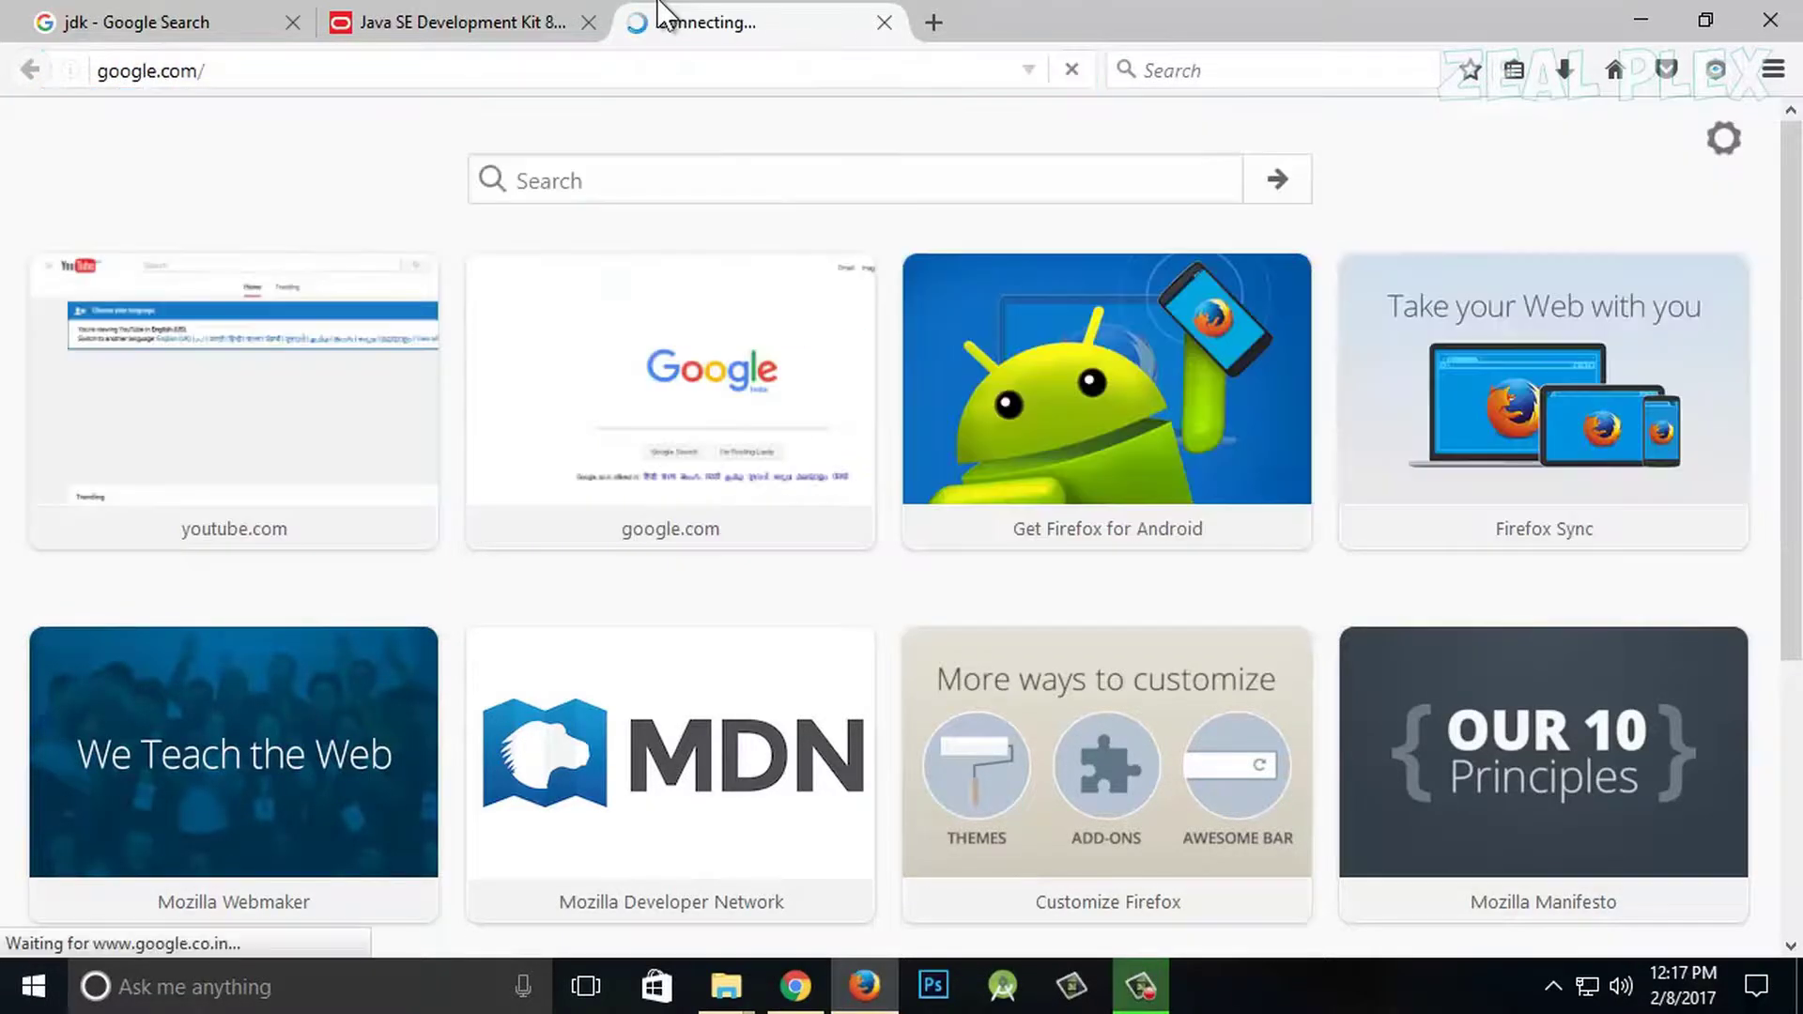
type("andstudio")
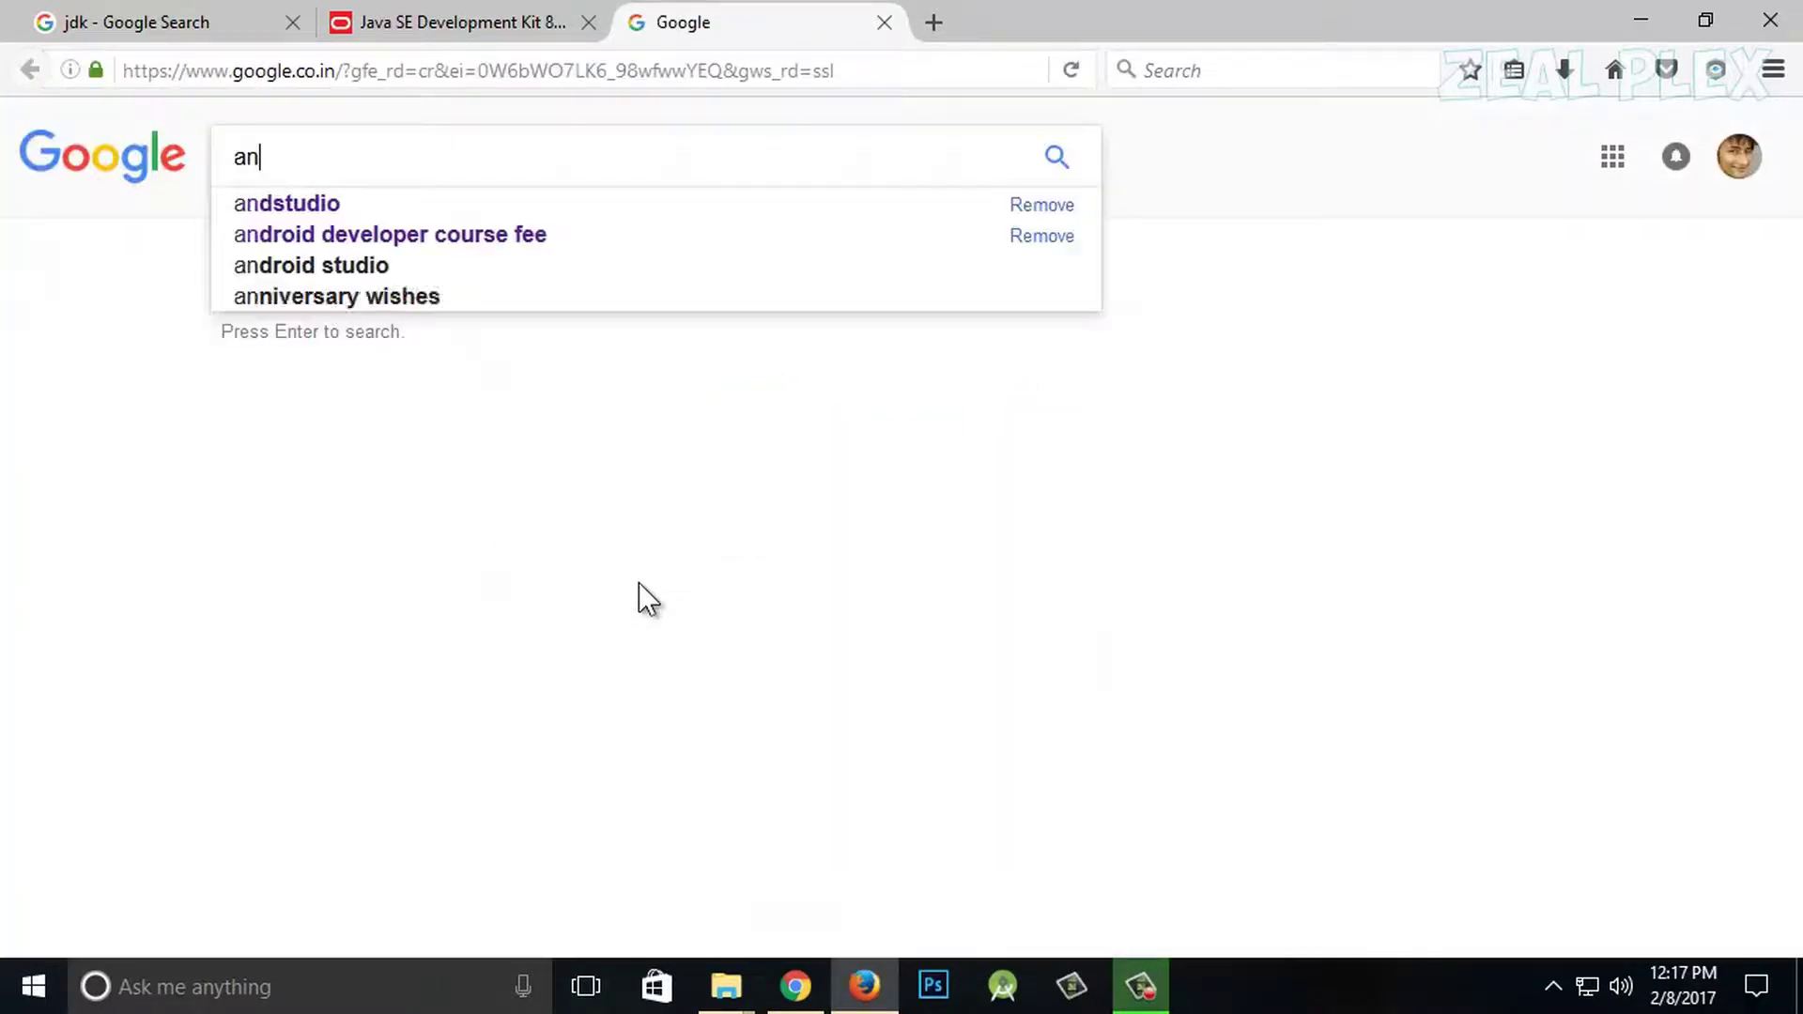
key("Down")
key("Down")
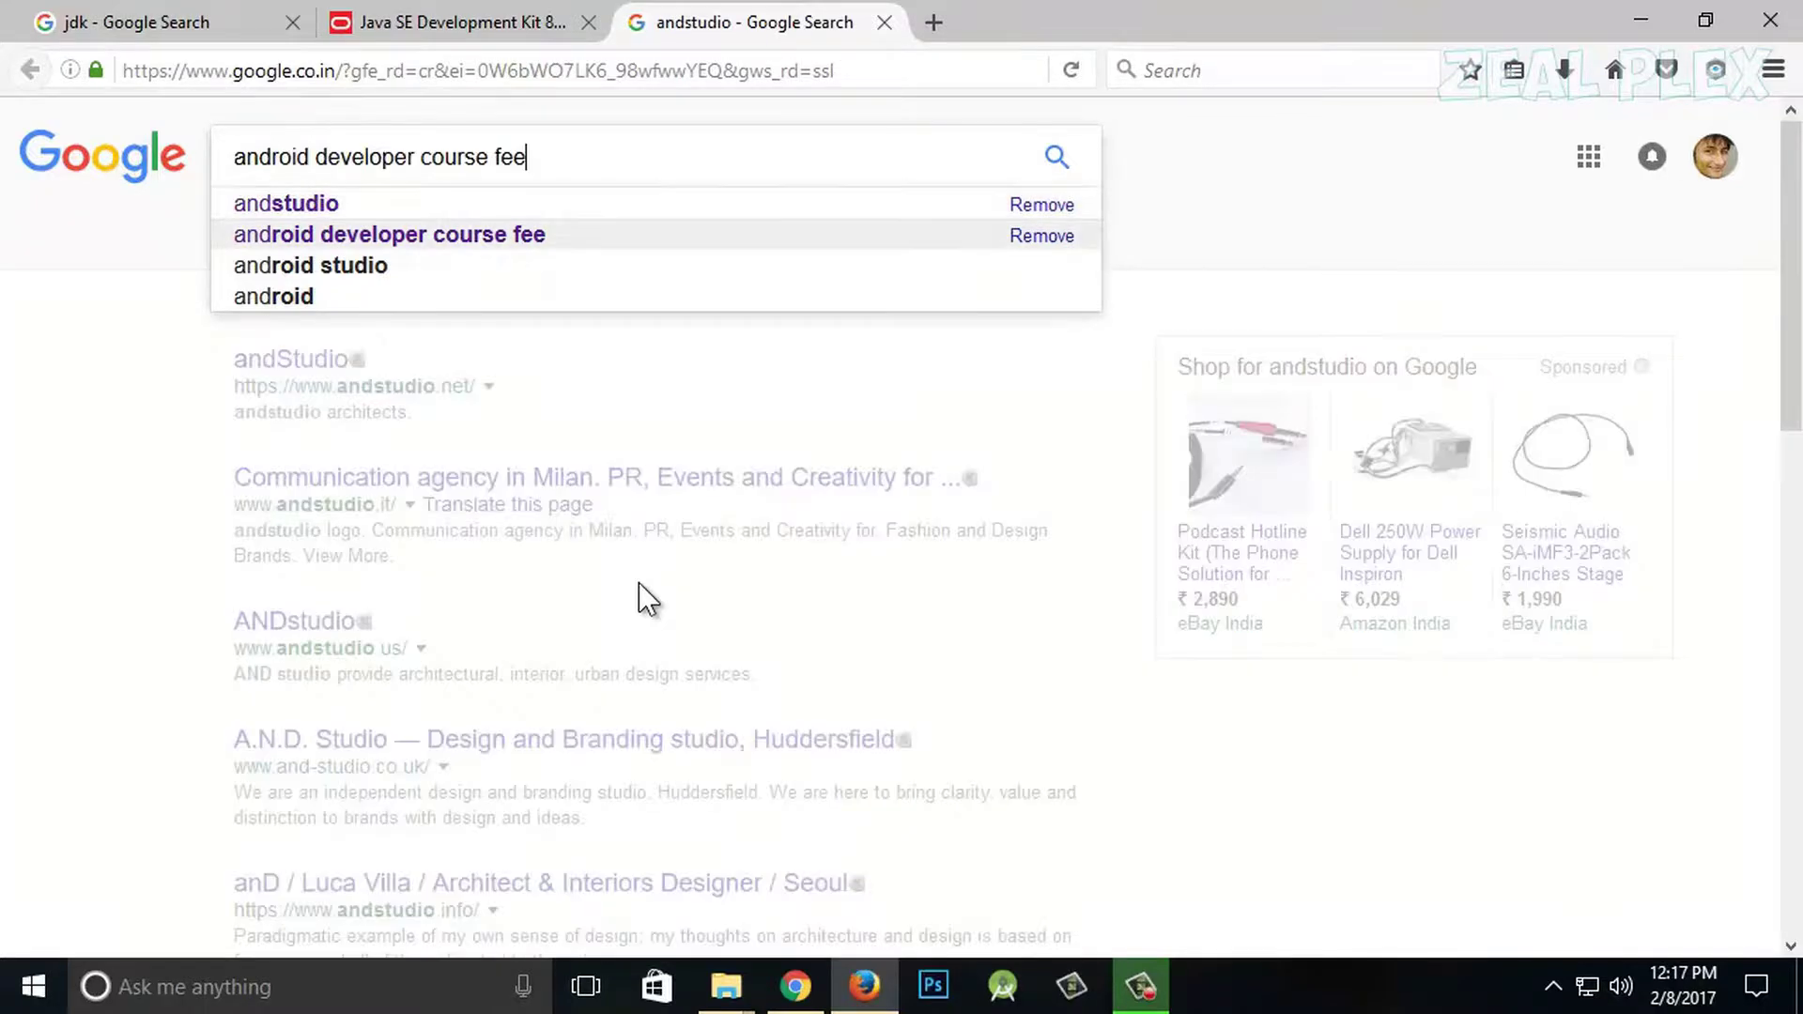
key("Return")
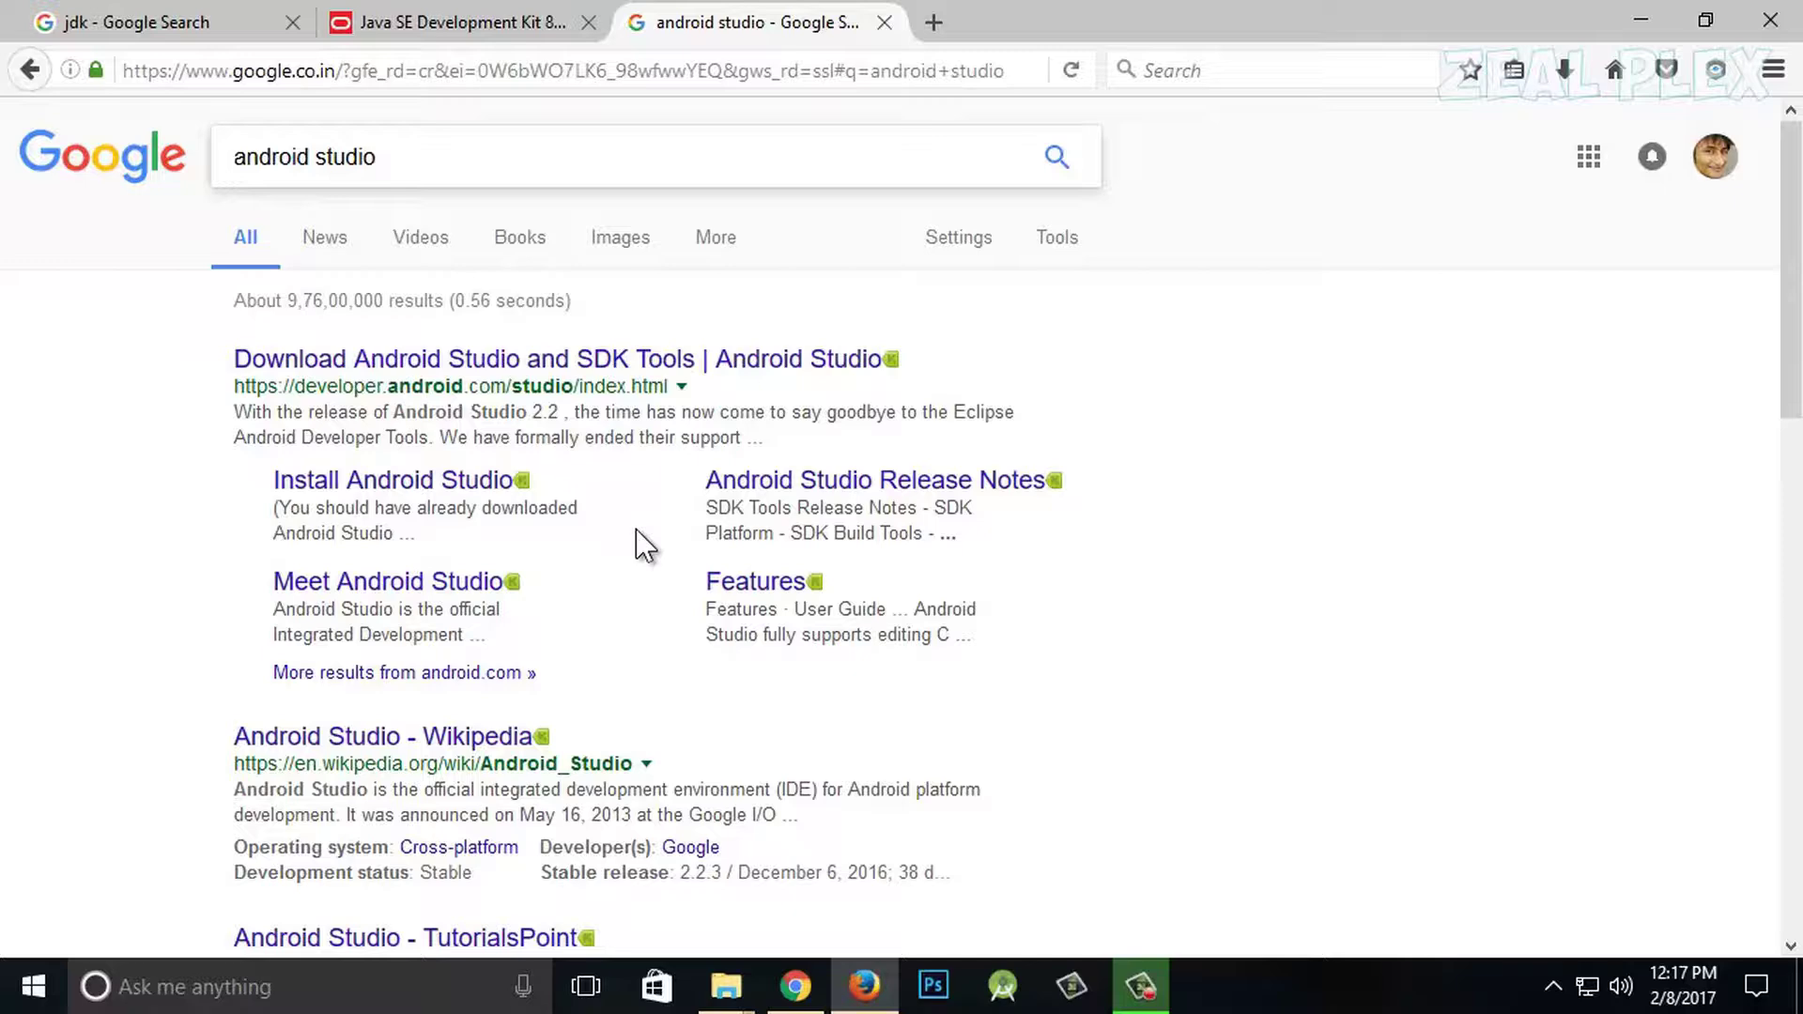
Open the "Download Android Studio and SDK Tools" search result in a new tab and look over its download section.
right_click(641, 358)
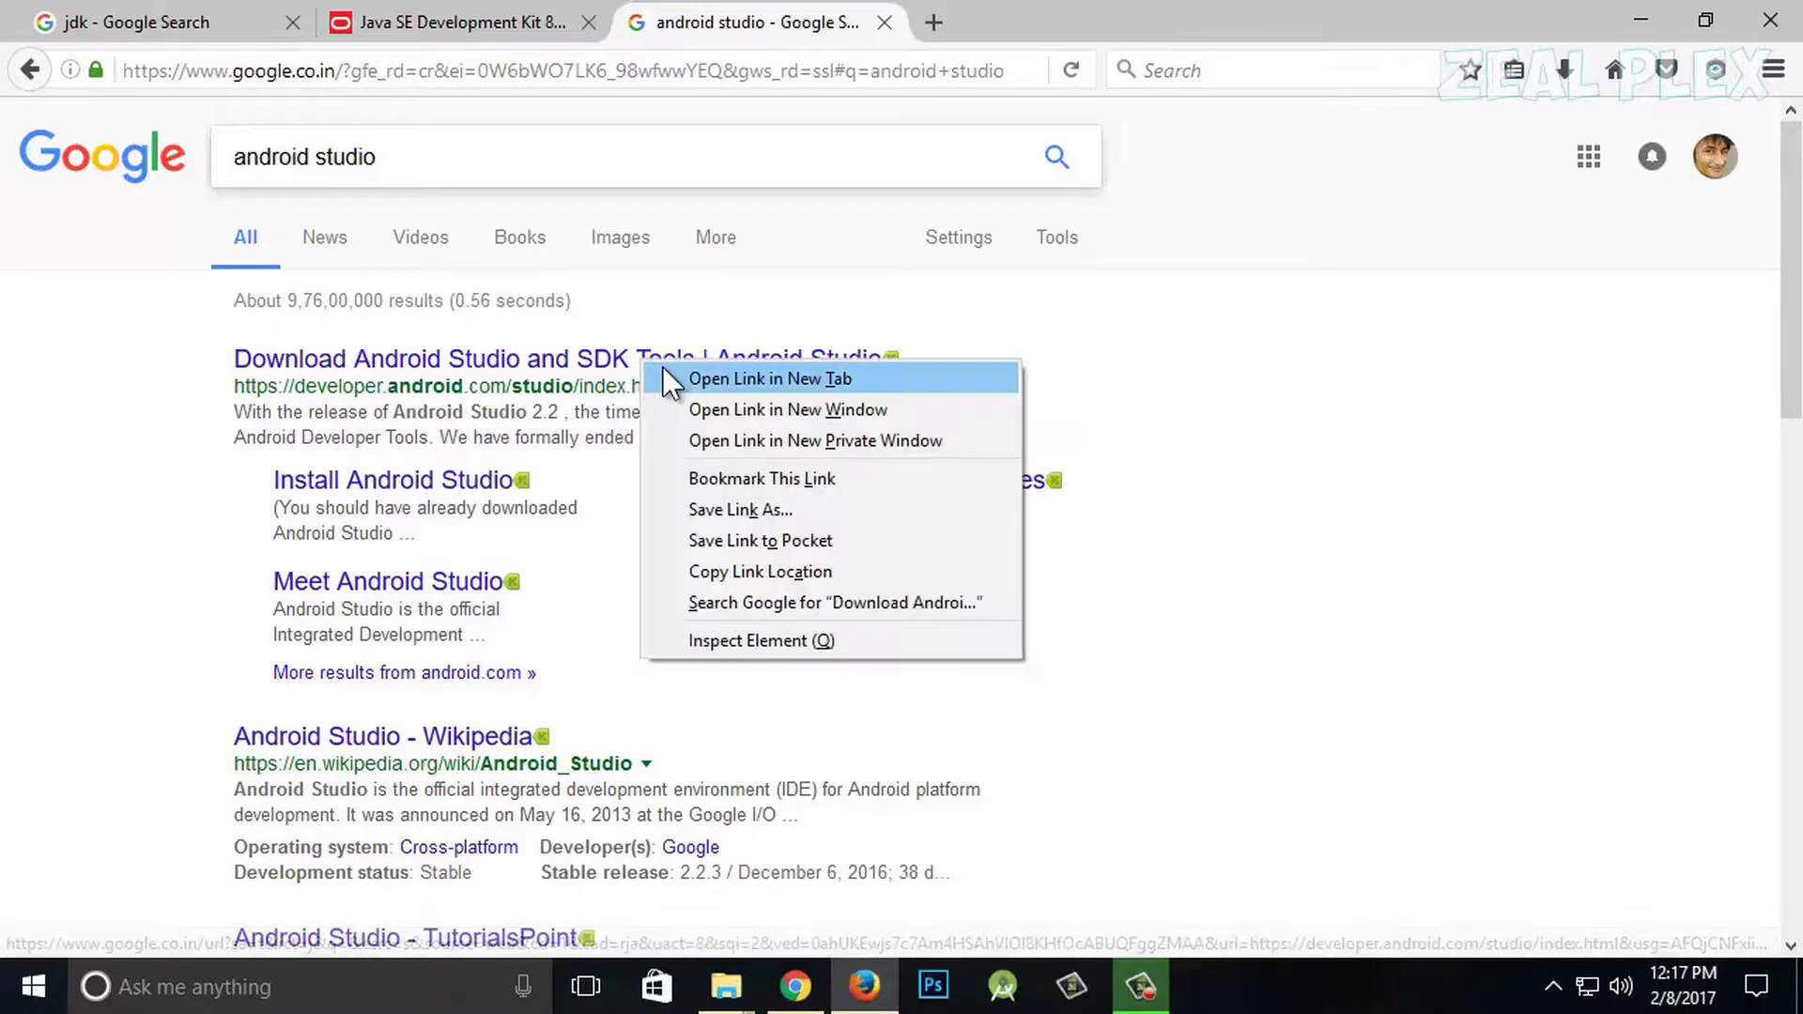
left_click(663, 366)
left_click(966, 12)
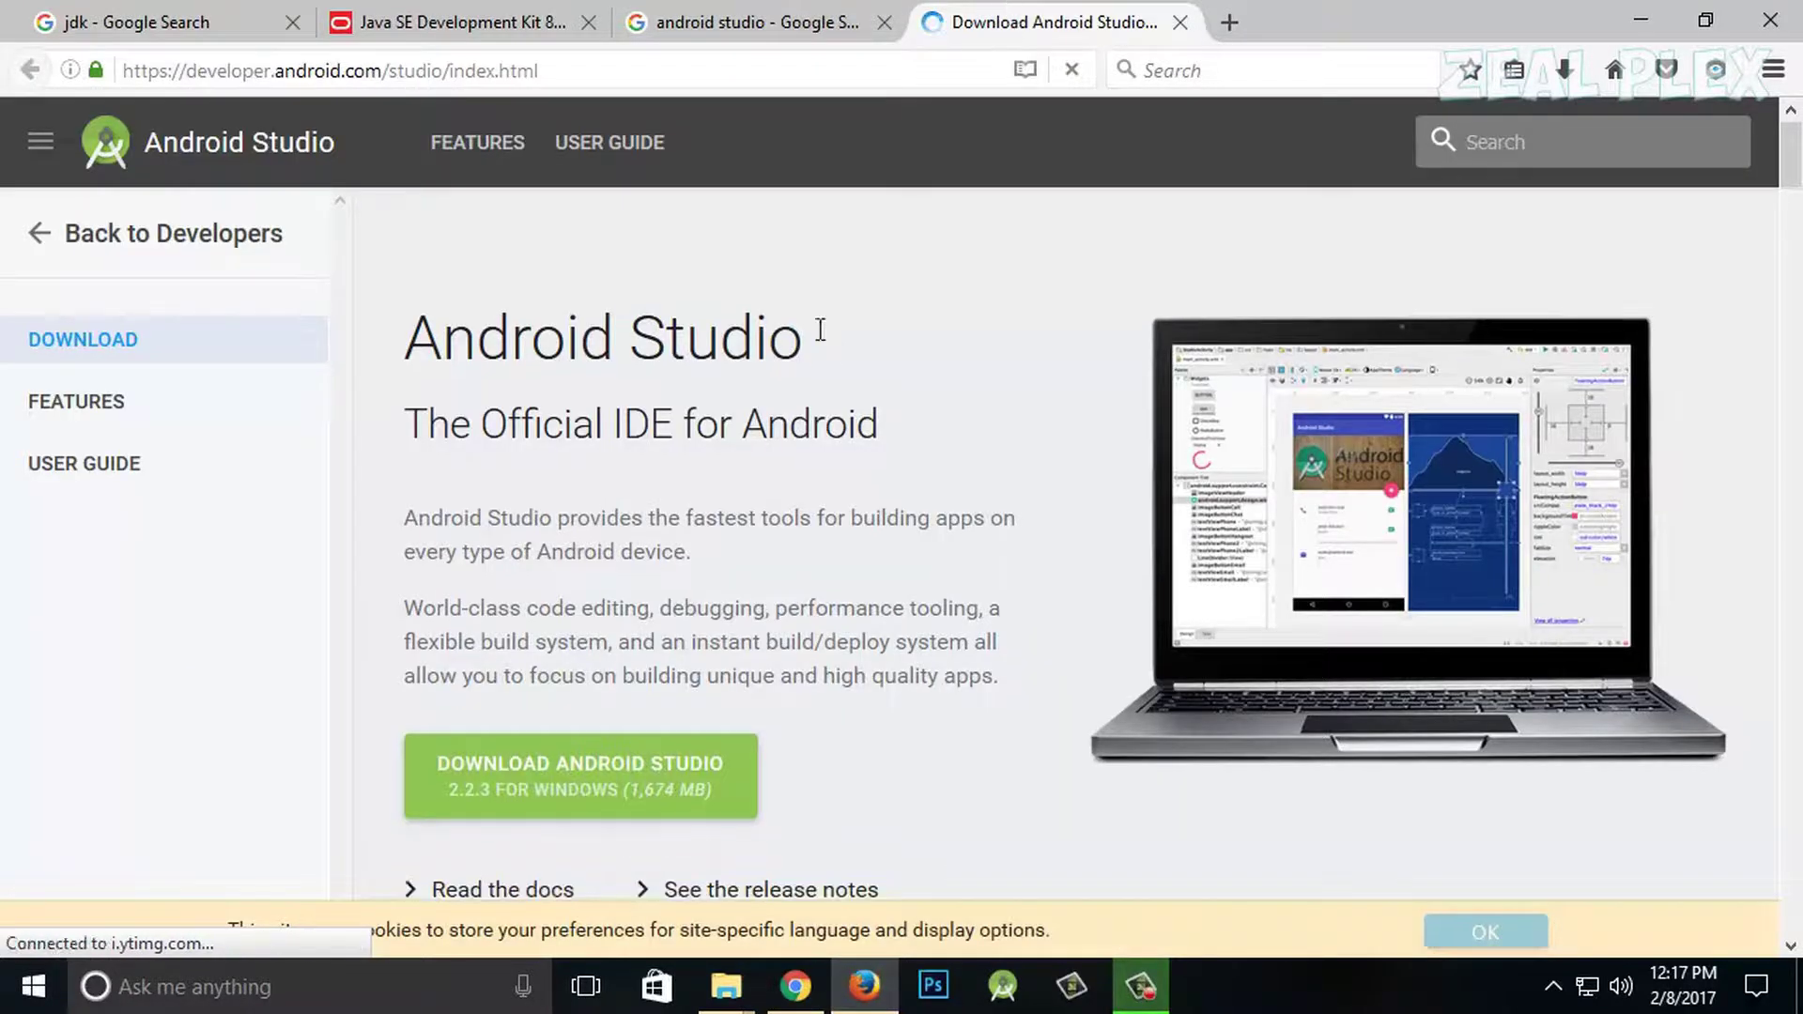
scroll(843, 387, "down", 3)
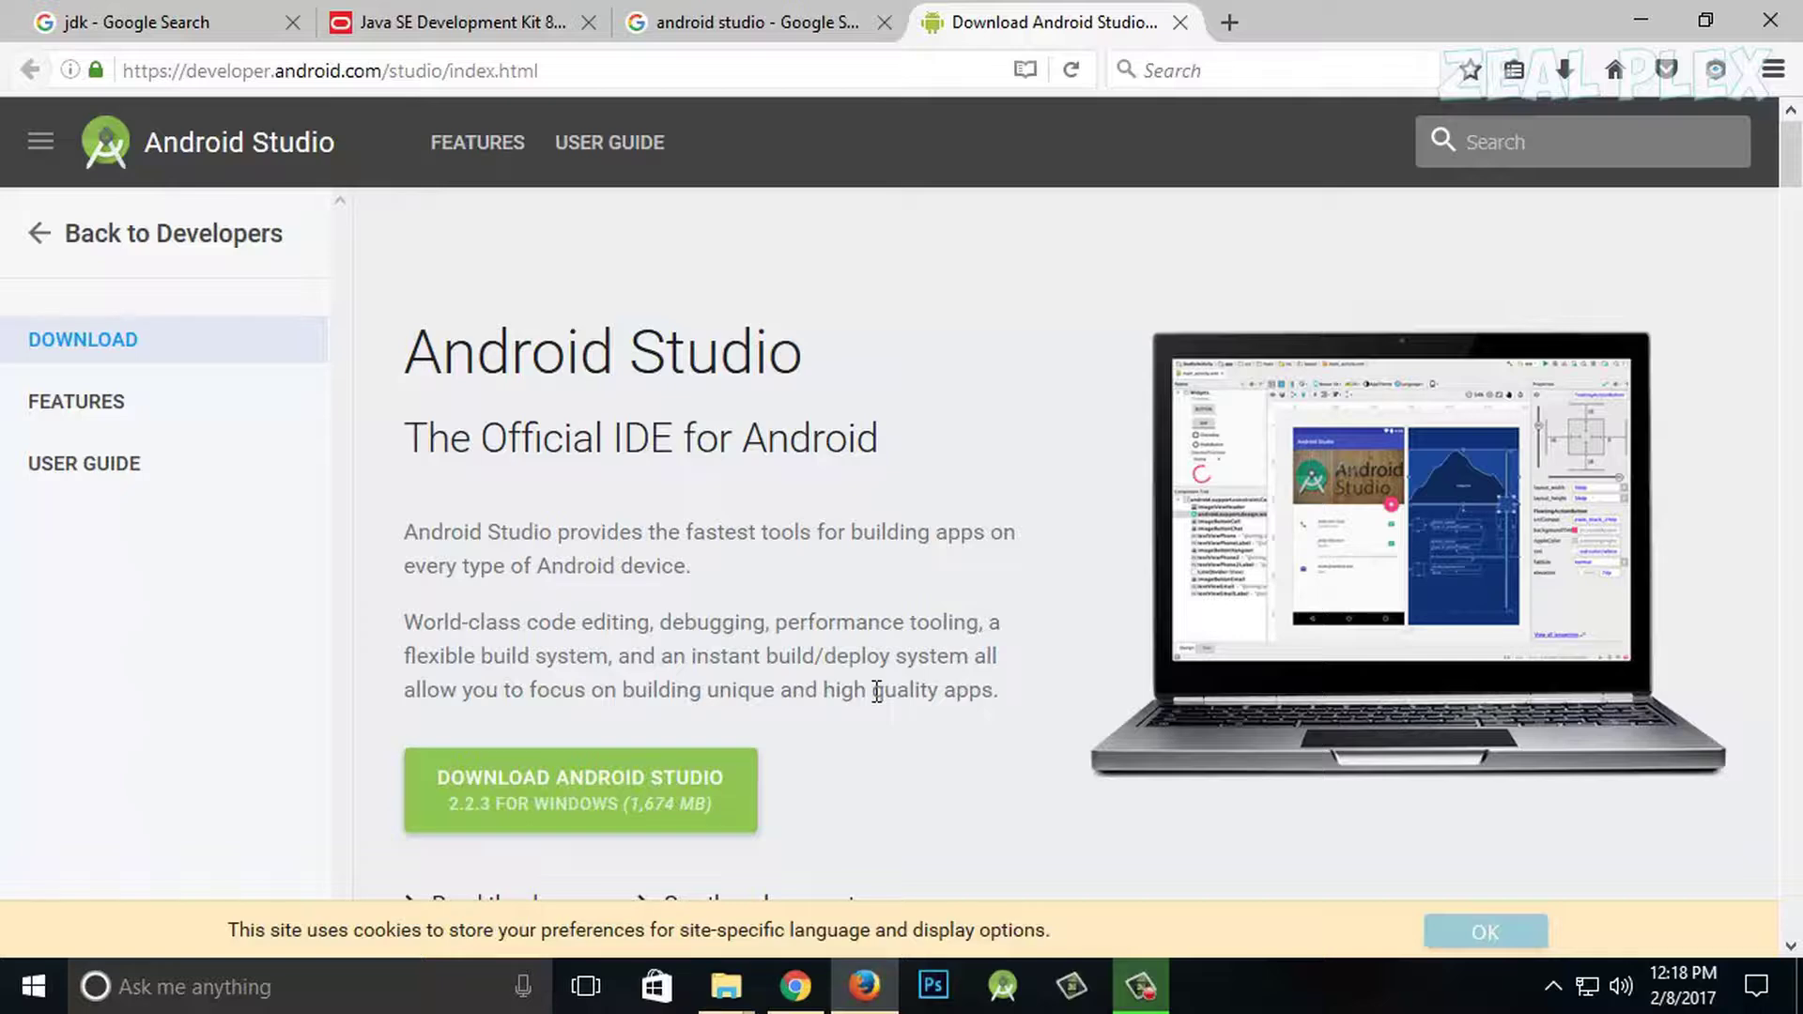
scroll(877, 692, "down", 3)
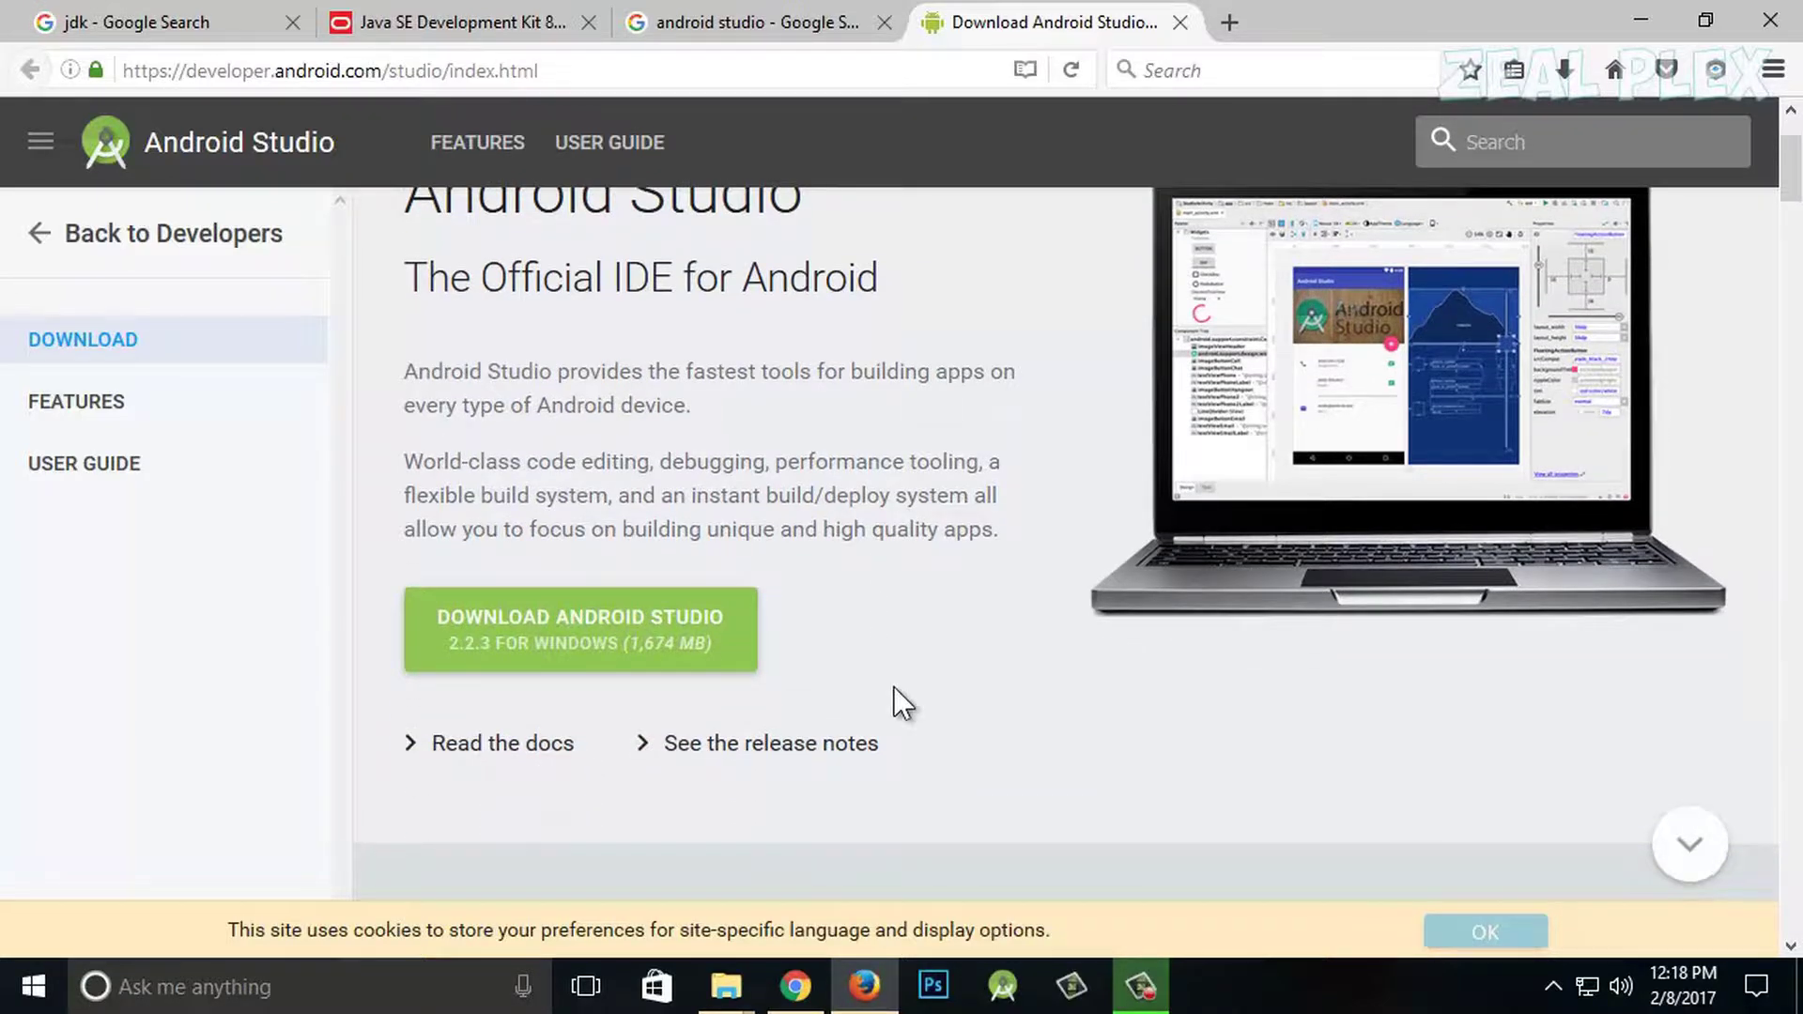
scroll(893, 703, "up", 3)
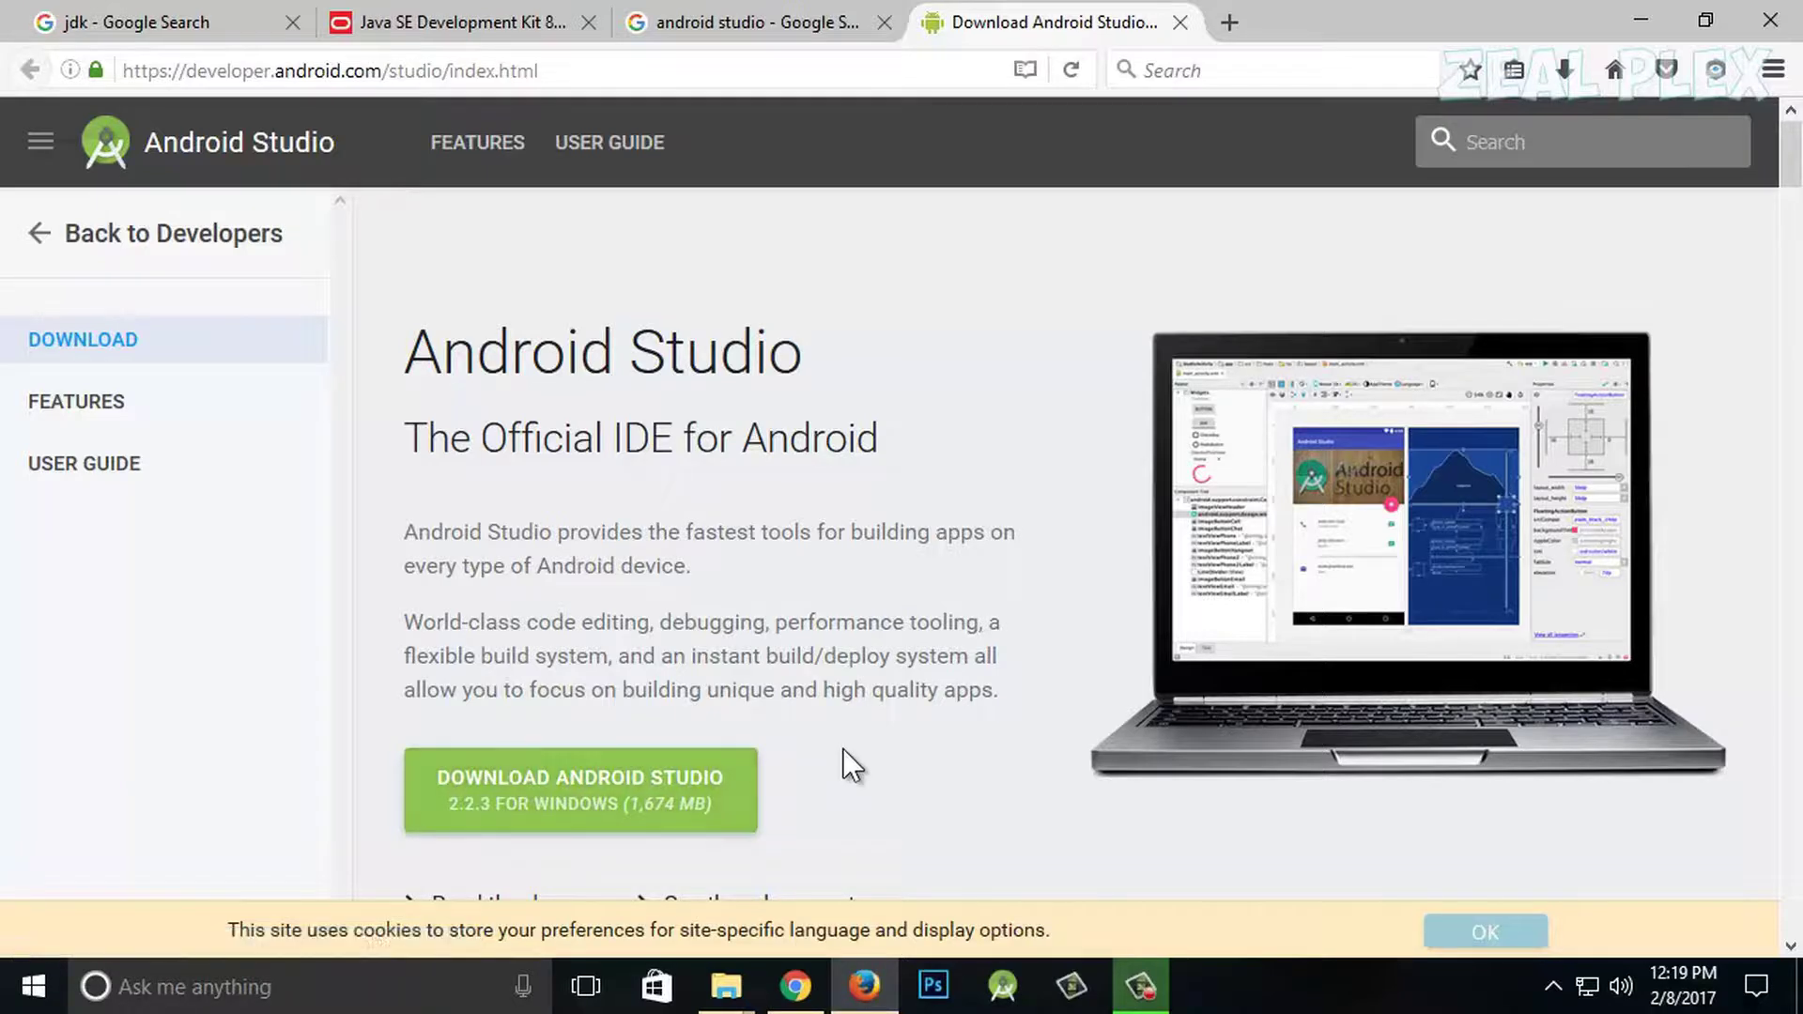
Request the Android Studio 2.2.3 download, agree to the terms and conditions, and start the download for Windows.
left_click(575, 819)
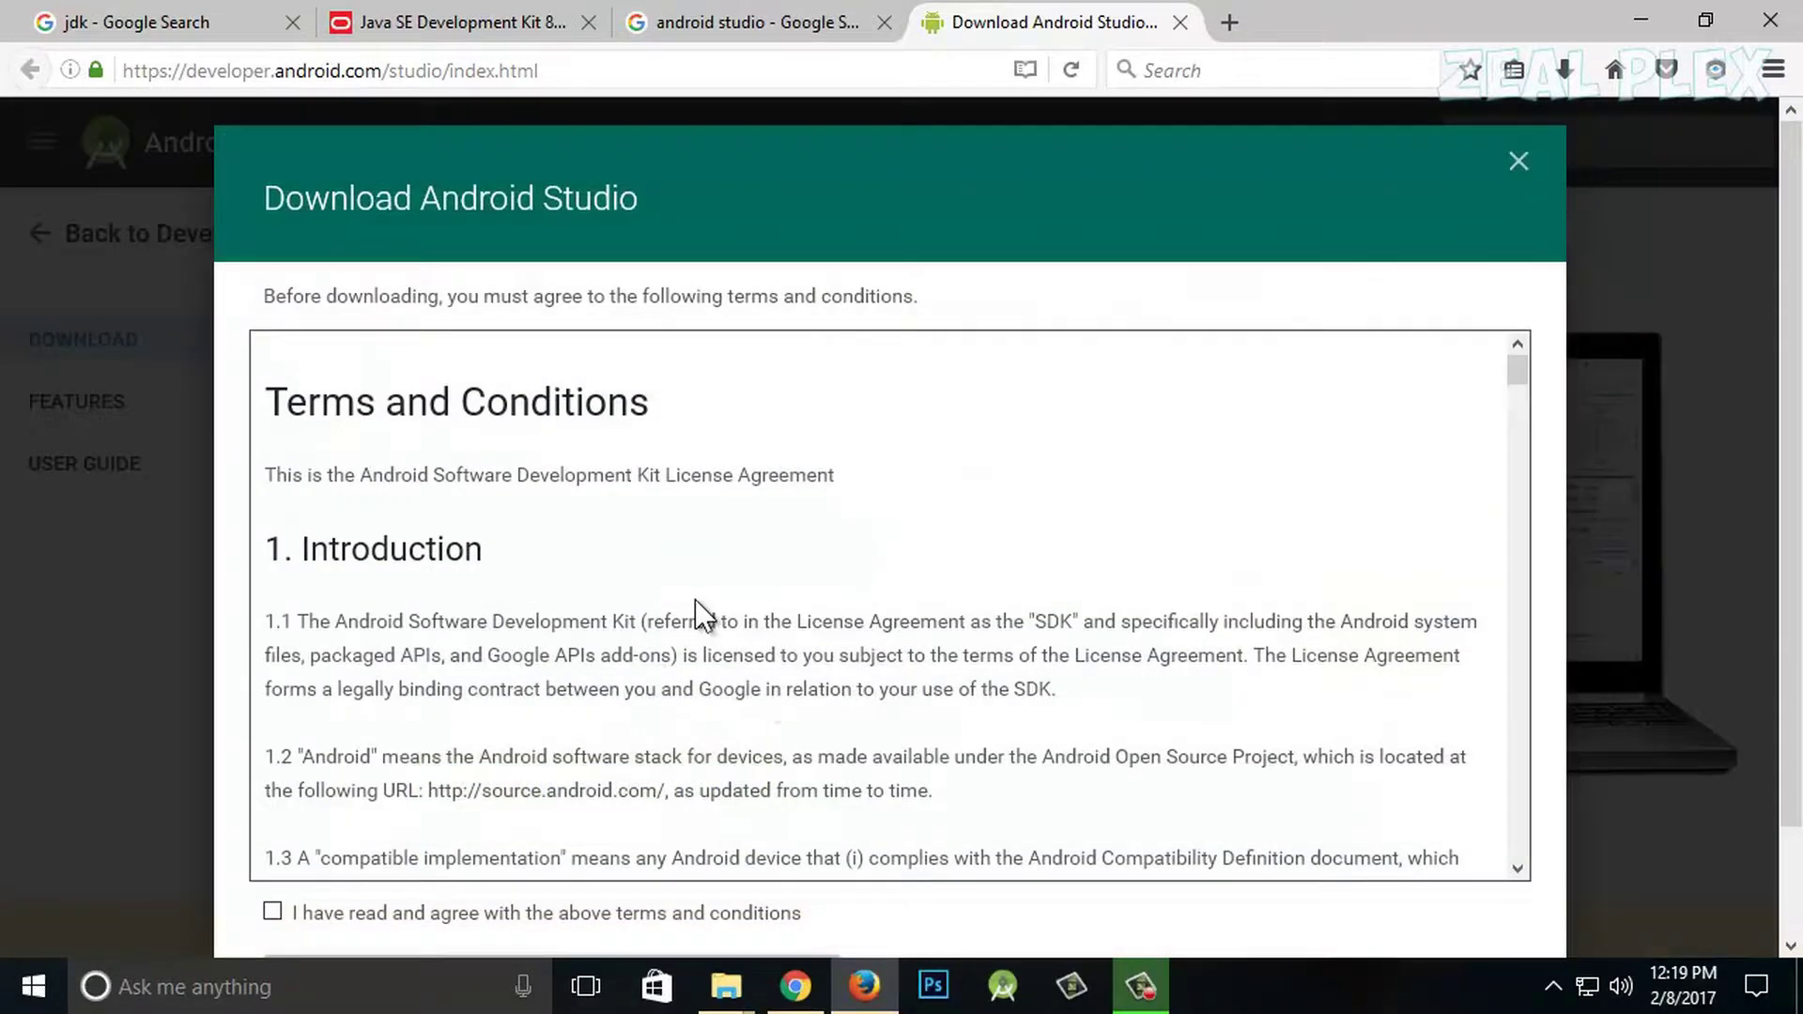
scroll(695, 599, "down", 3)
left_click_drag(1507, 434, 1518, 855)
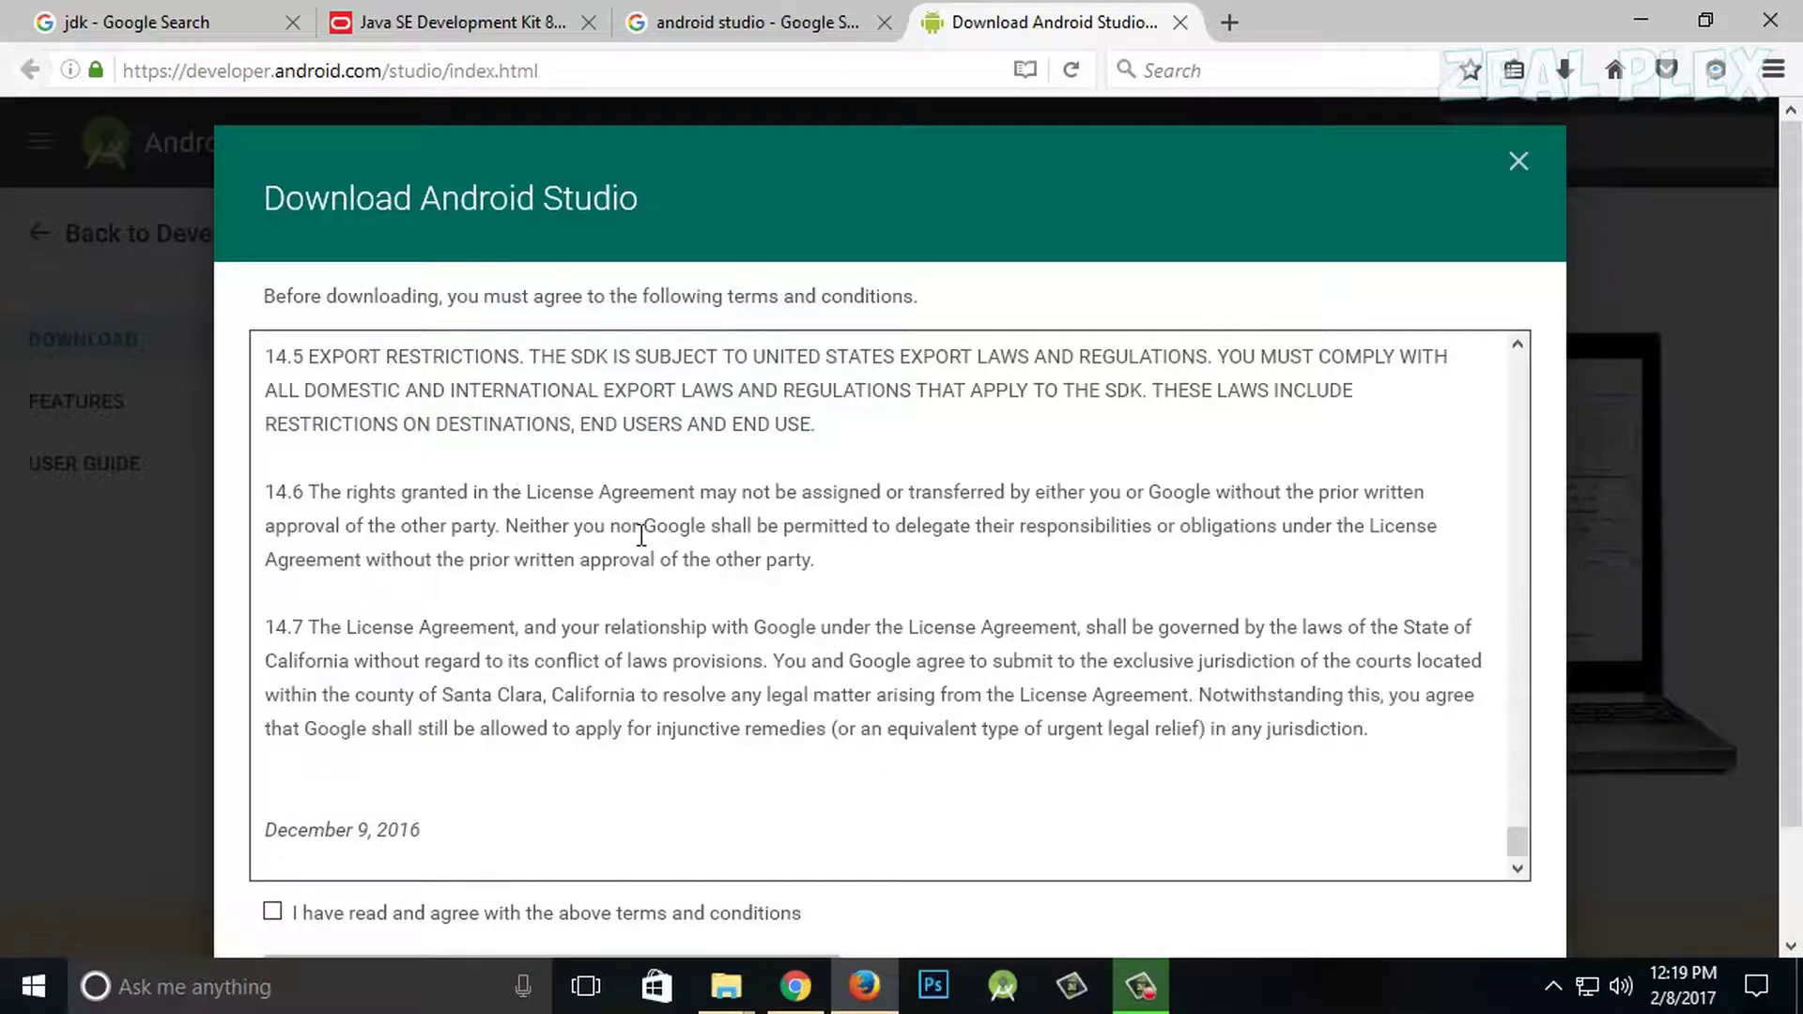
double_click(782, 626)
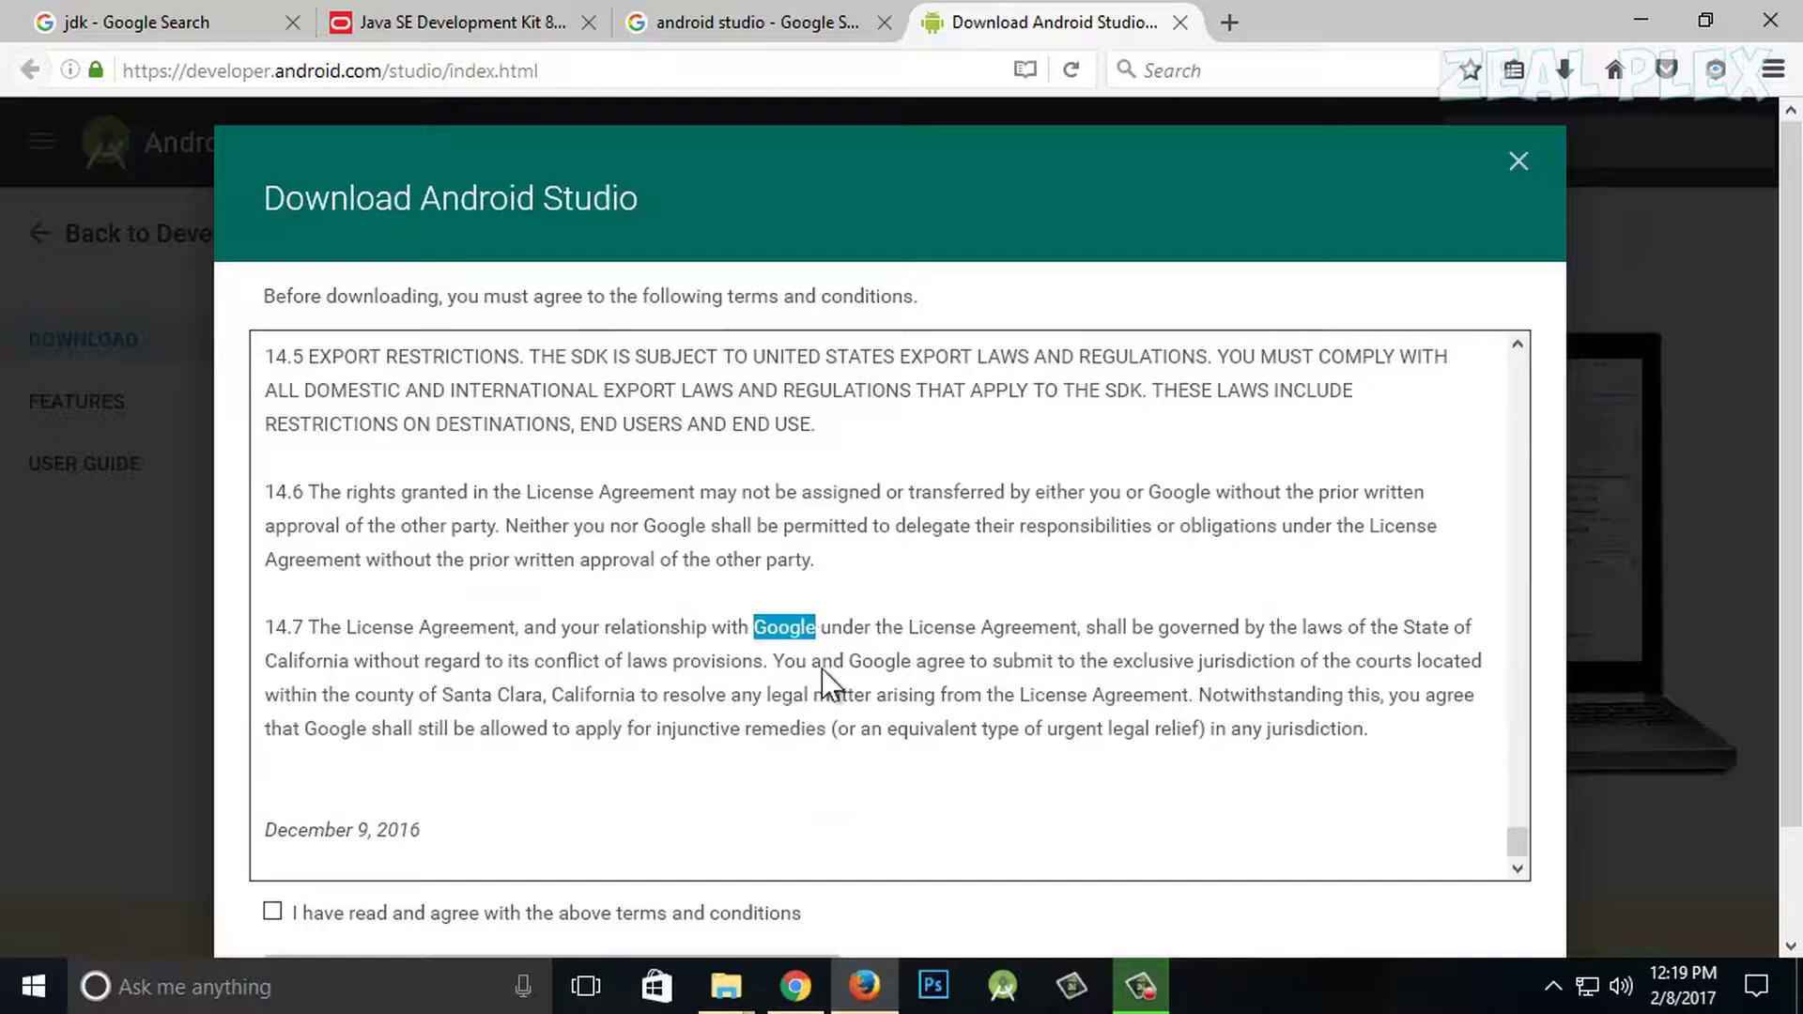
left_click_drag(783, 627, 1087, 608)
left_click(1087, 608)
left_click(274, 912)
scroll(871, 832, "down", 2)
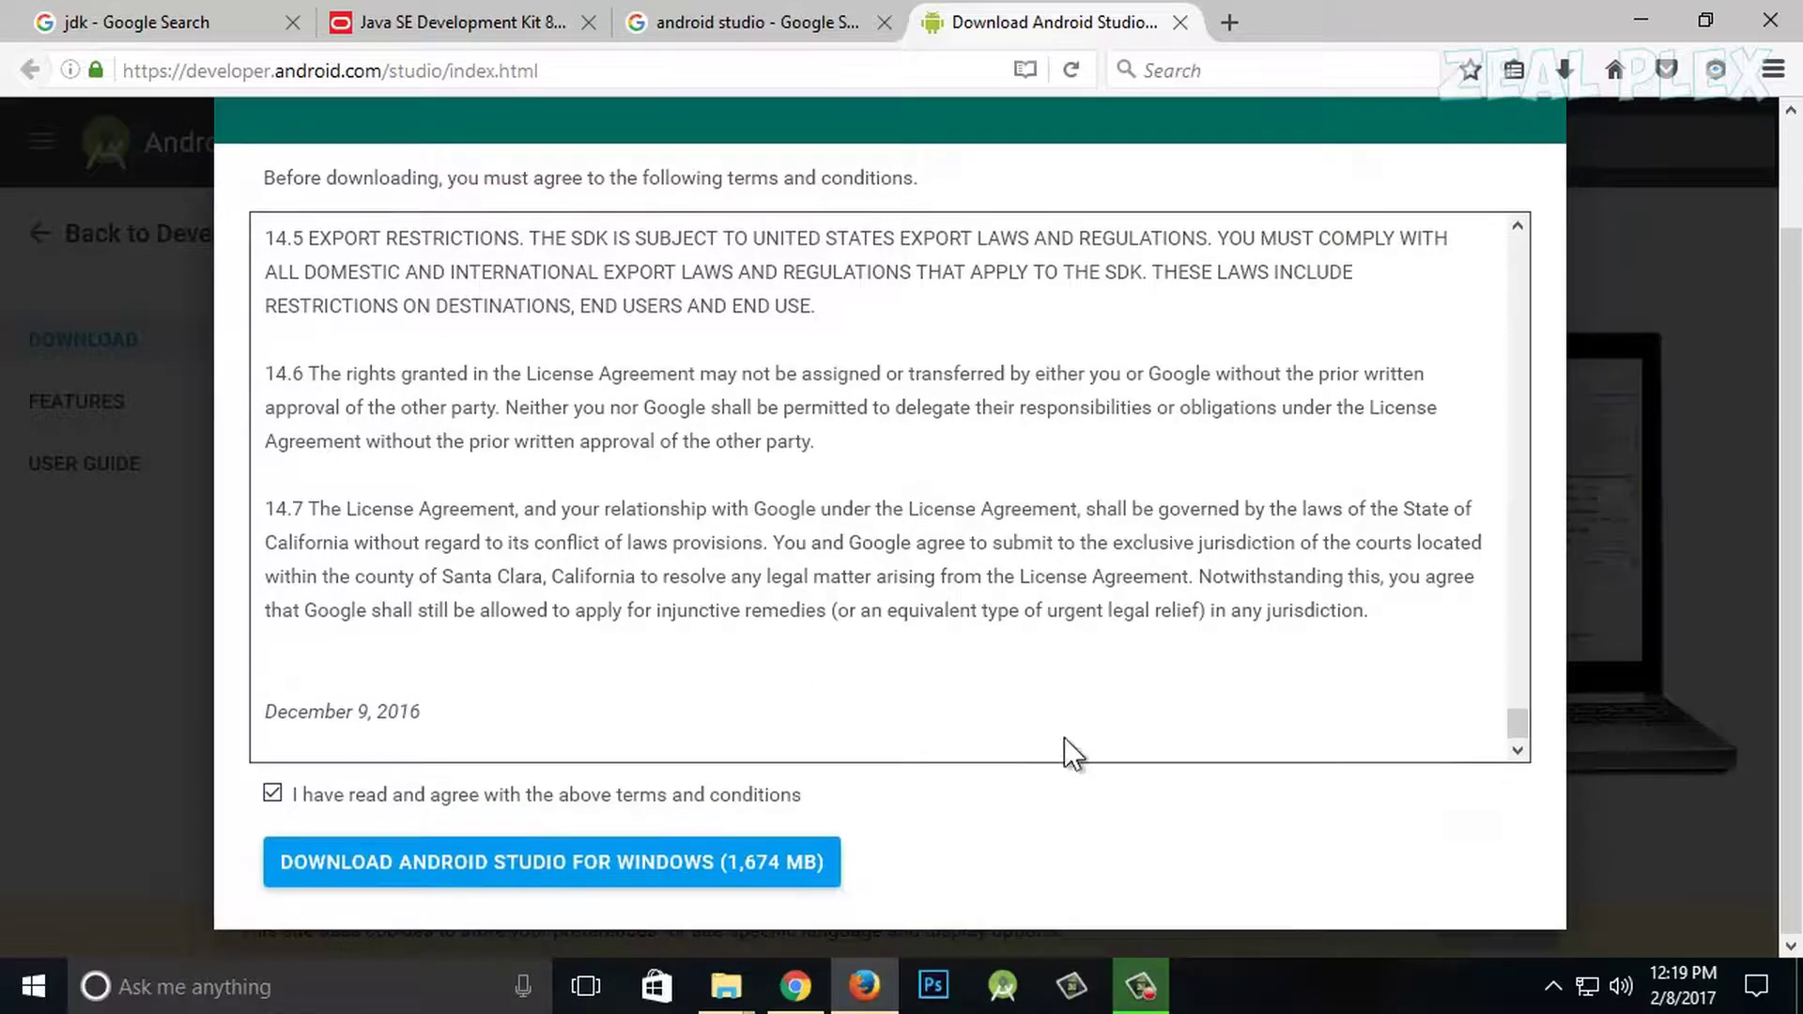
left_click(411, 879)
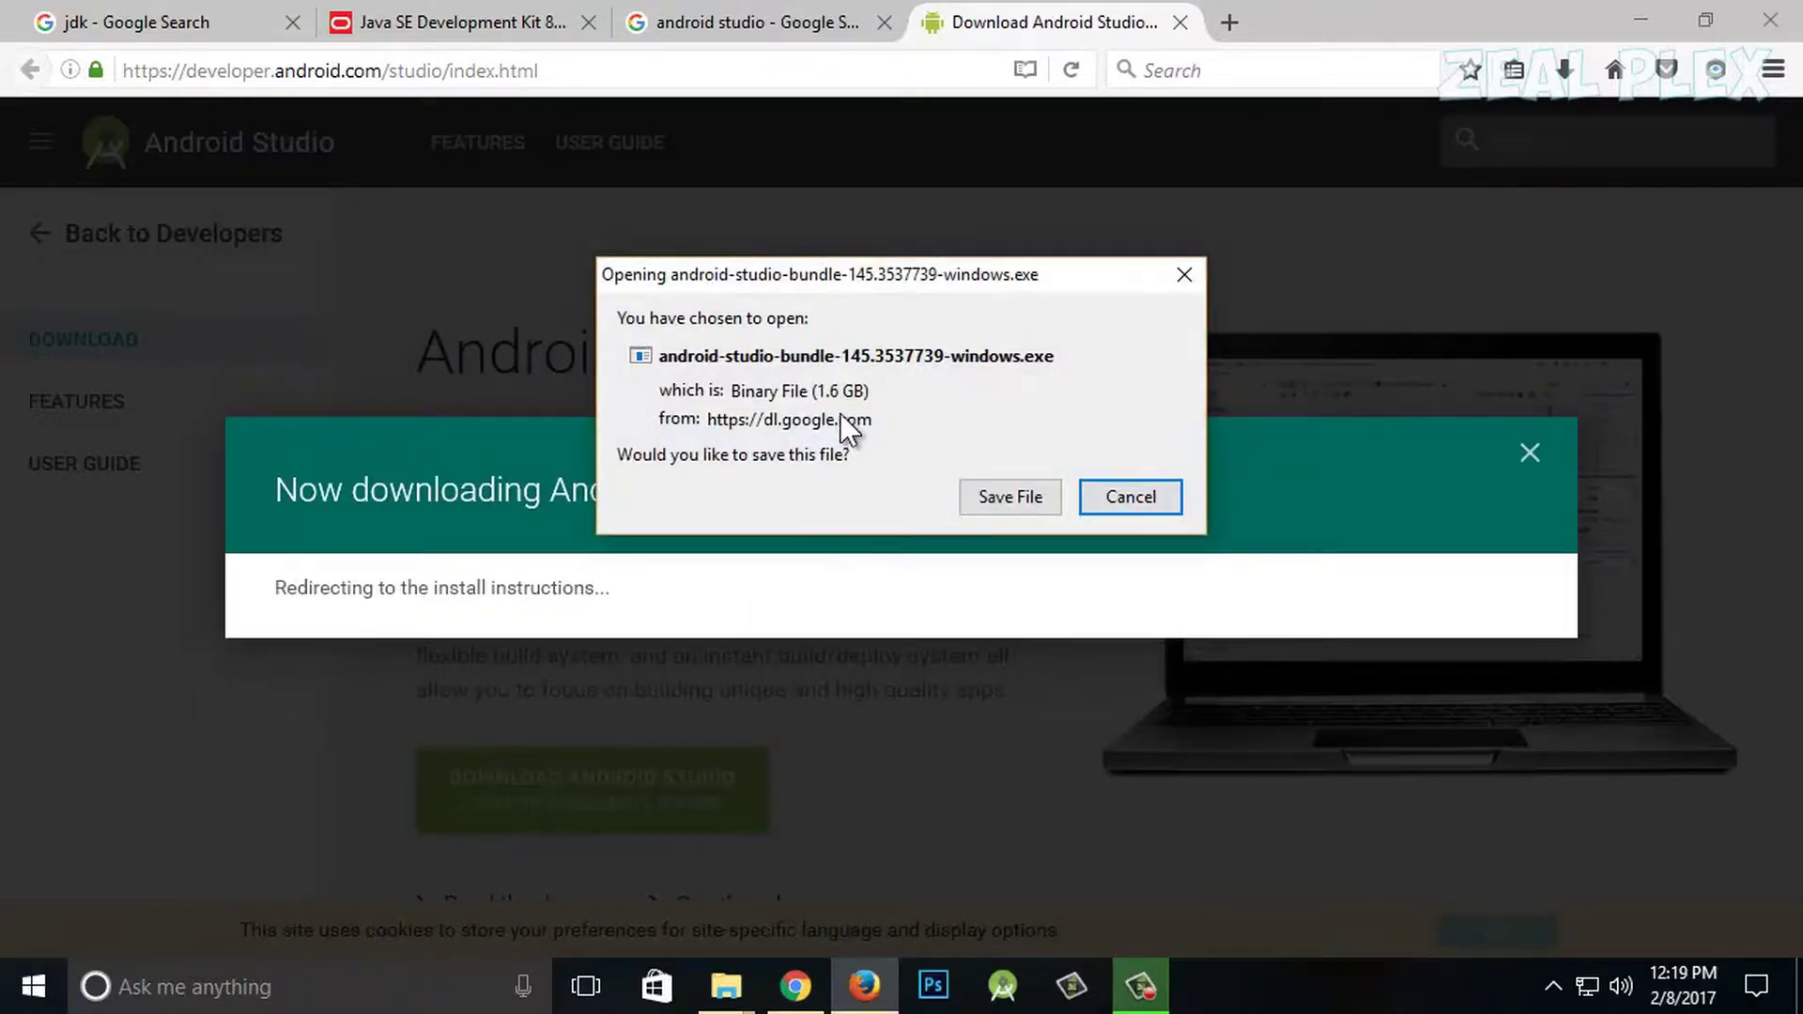
Check the installer's file size, decline saving the file, and look through the Install Android Studio page.
left_click_drag(814, 391, 871, 392)
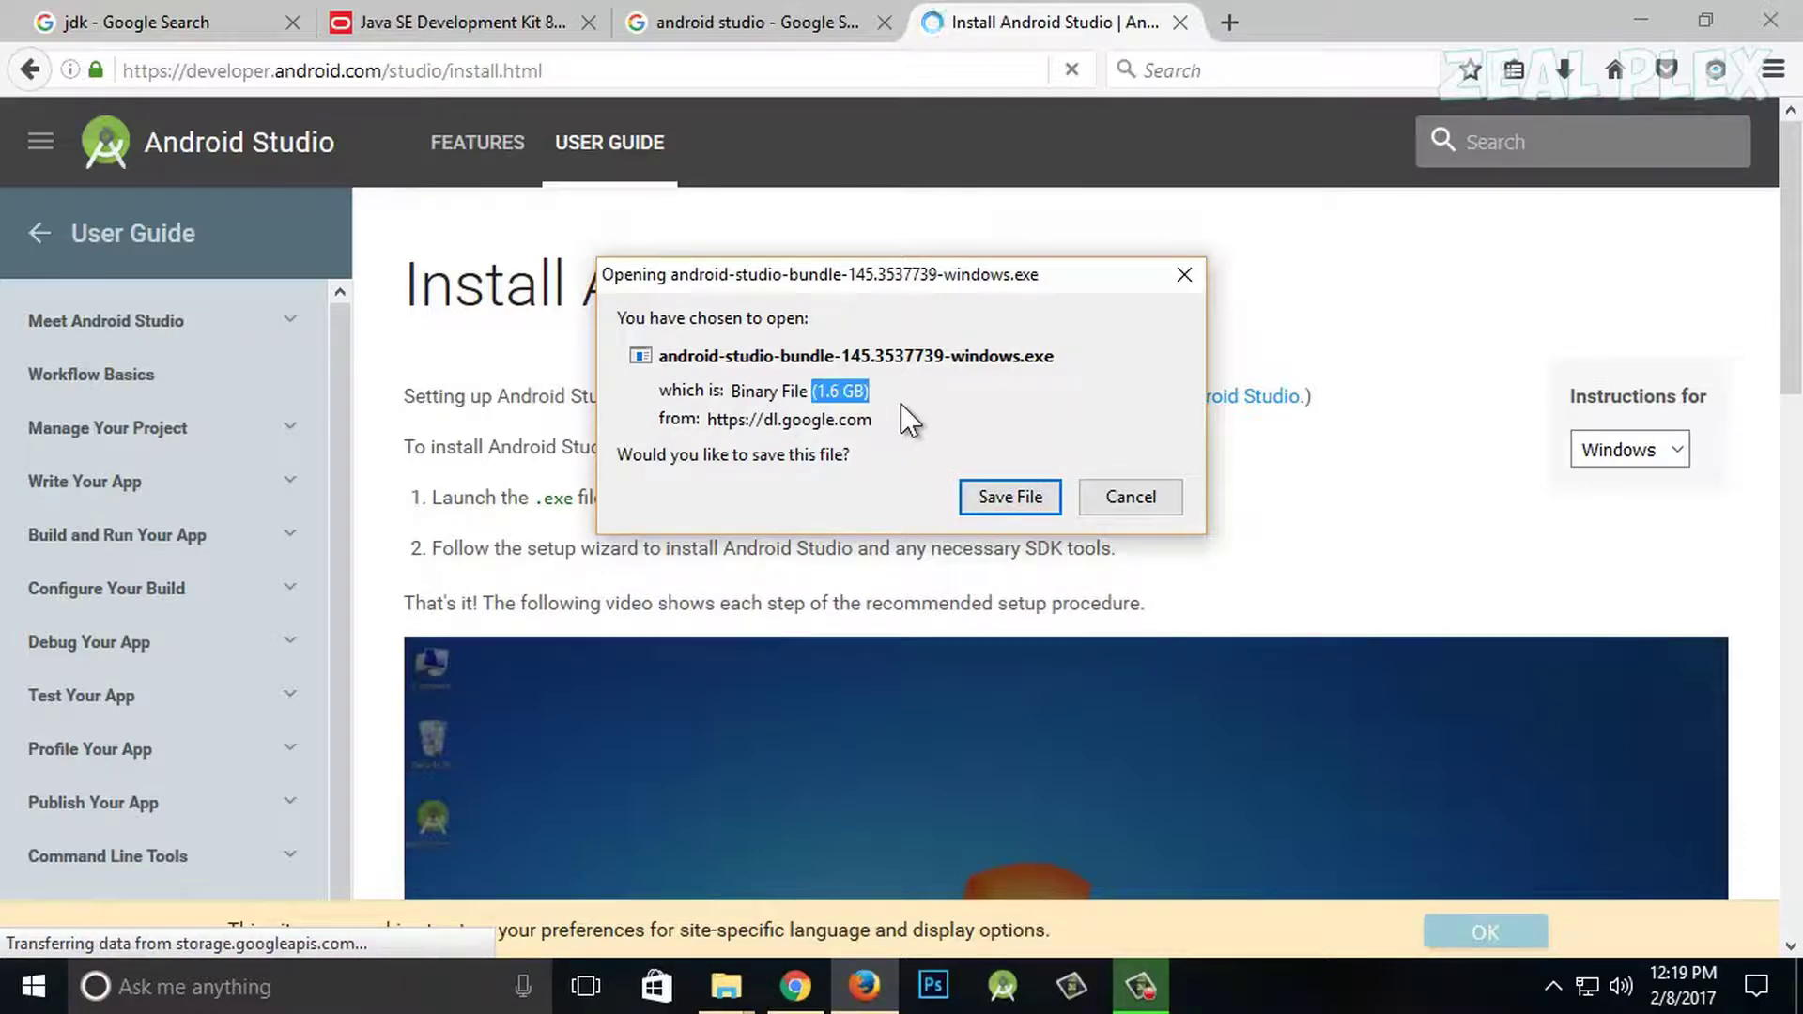
left_click(1123, 497)
scroll(1123, 498, "down", 6)
scroll(1117, 493, "up", 2)
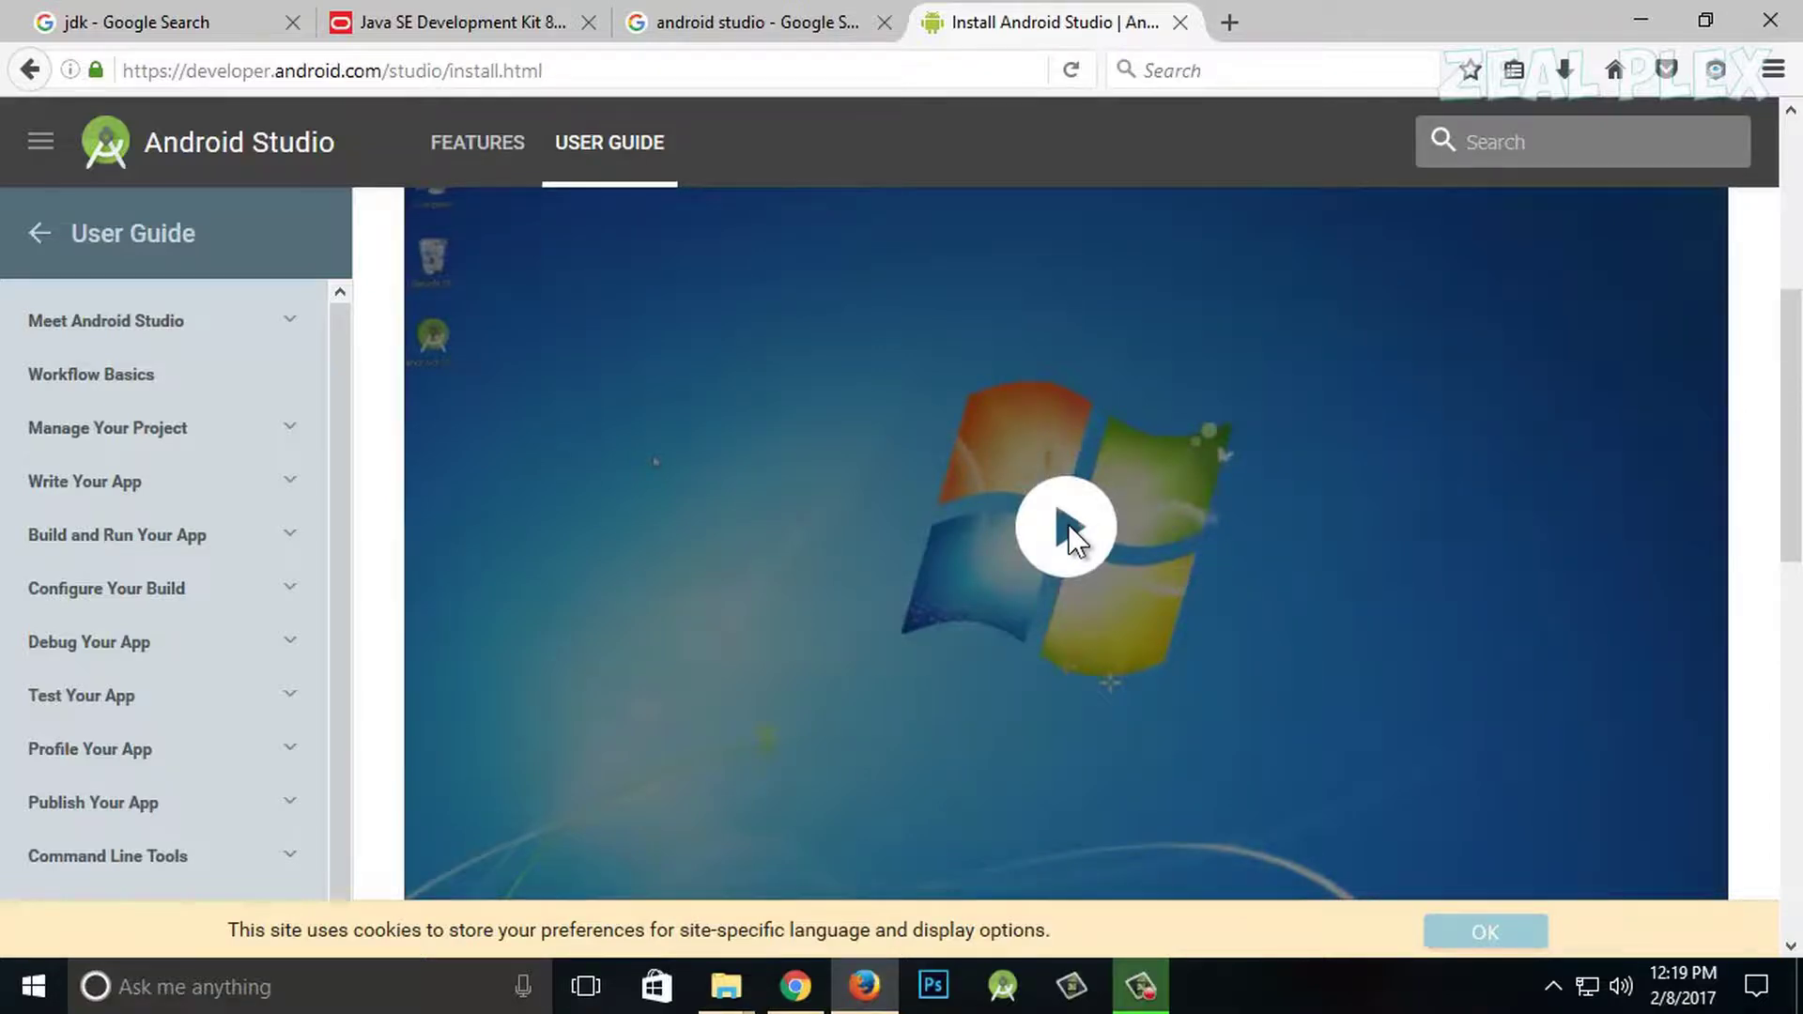
scroll(1068, 526, "down", 5)
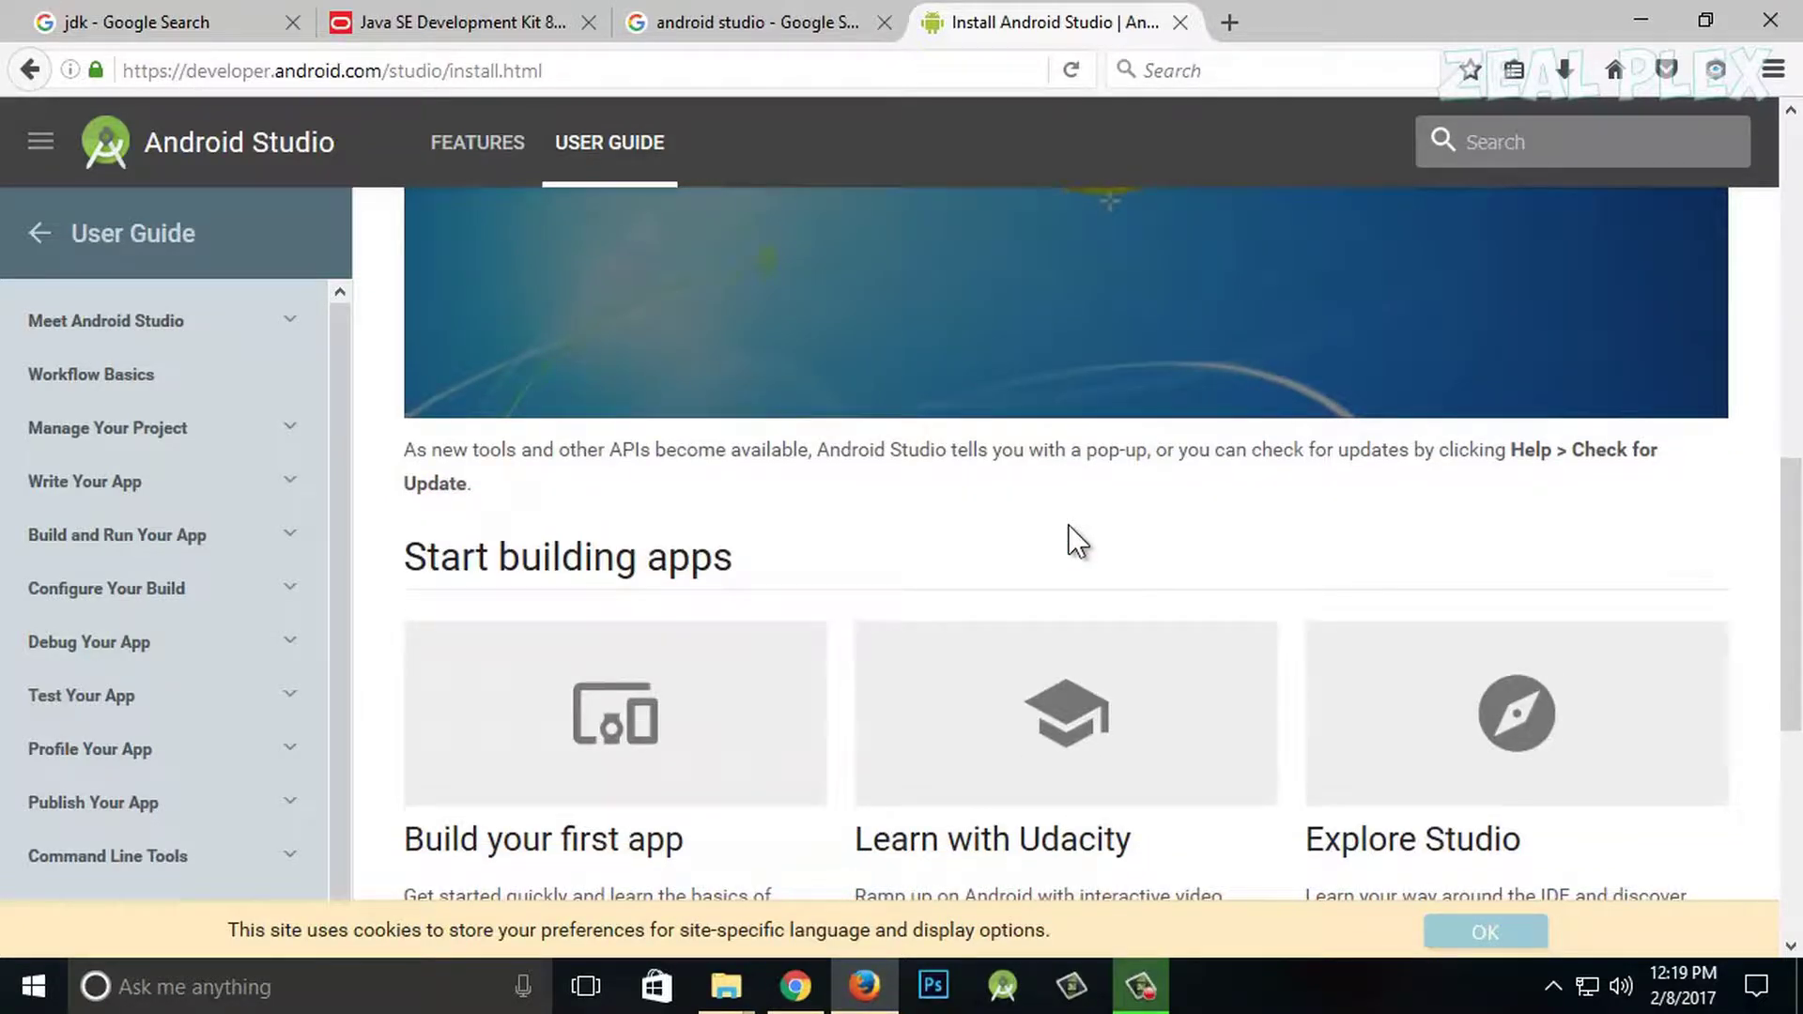
scroll(1069, 526, "up", 7)
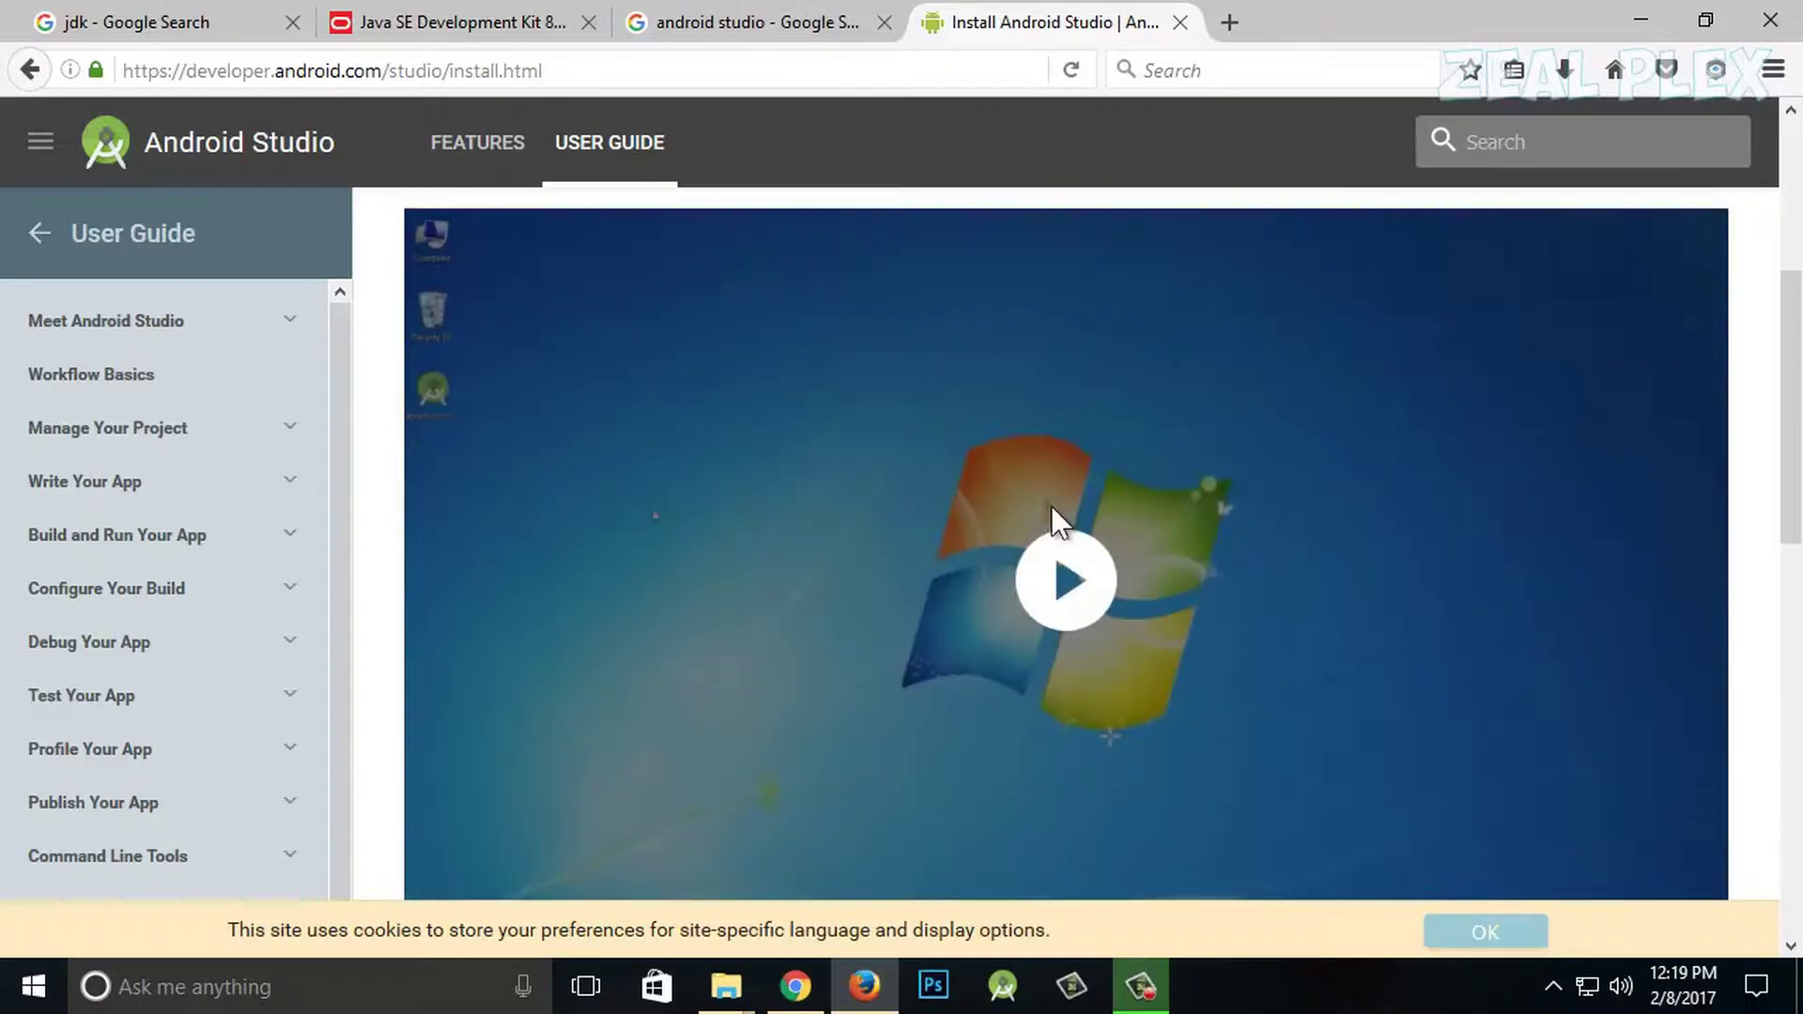
scroll(996, 531, "up", 4)
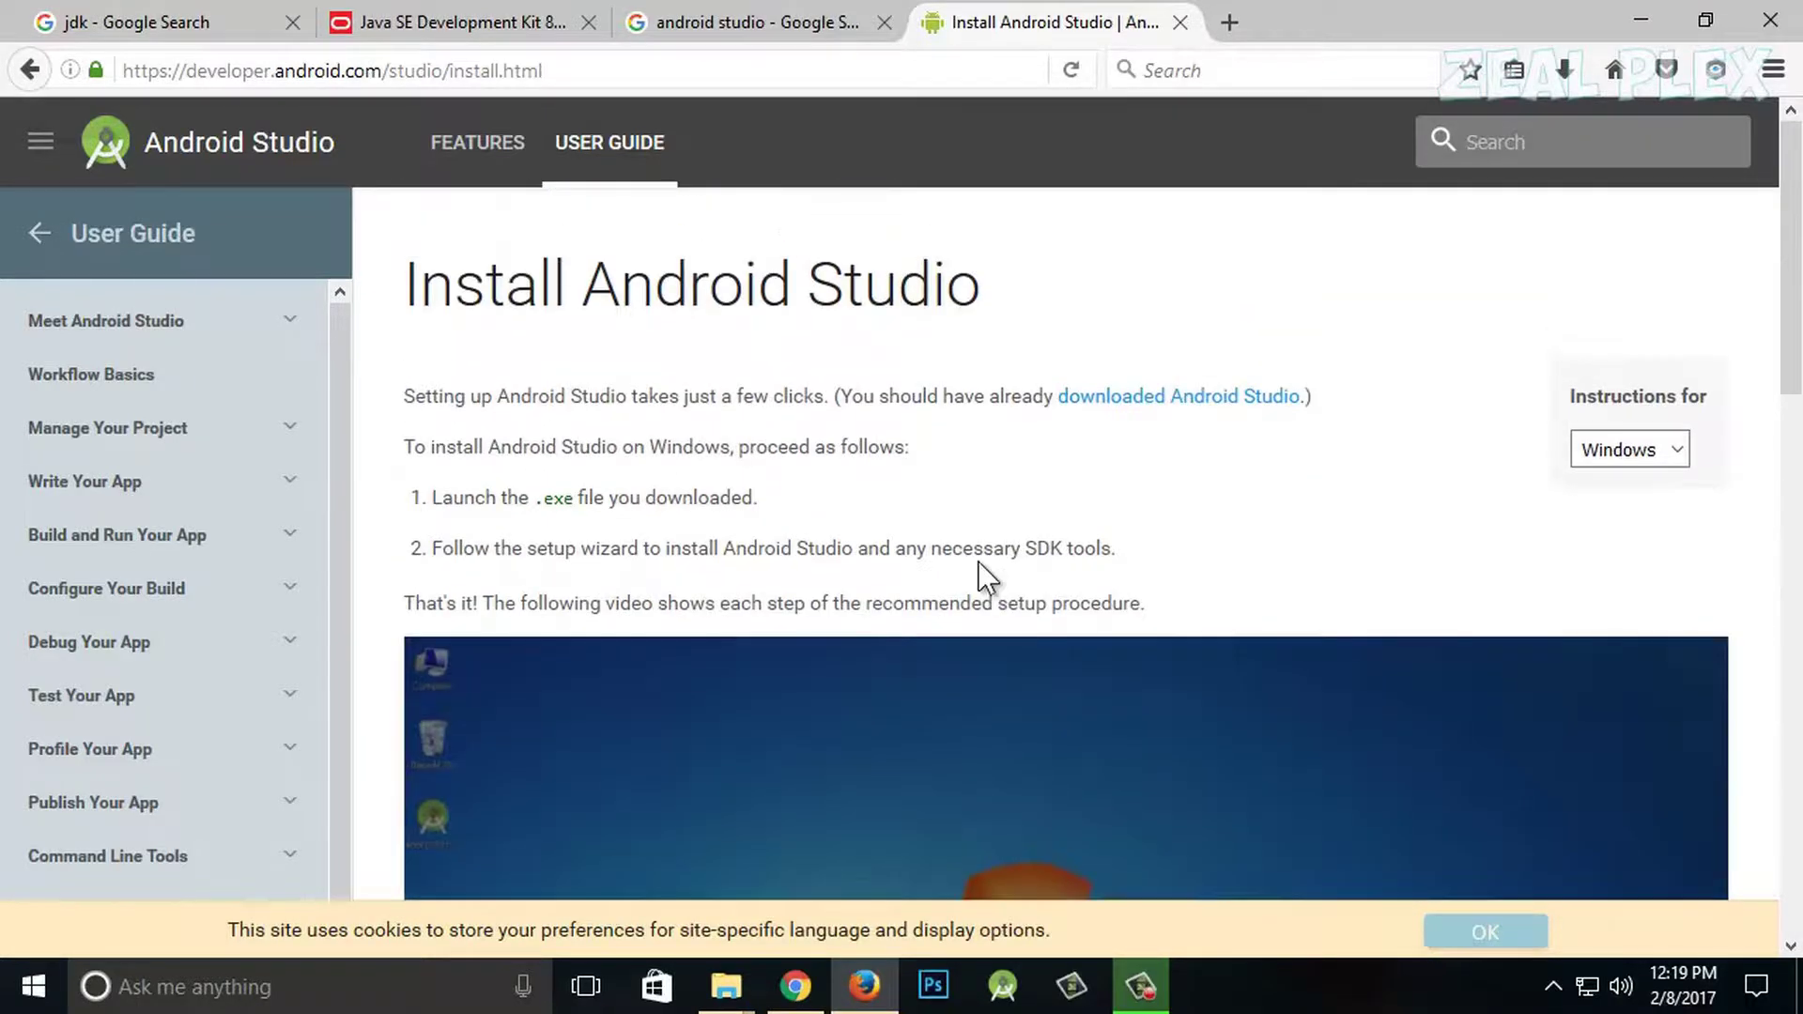
scroll(986, 576, "down", 14)
Return to the Android Studio download page and examine the system requirements for Windows, Mac and Linux.
left_click(30, 69)
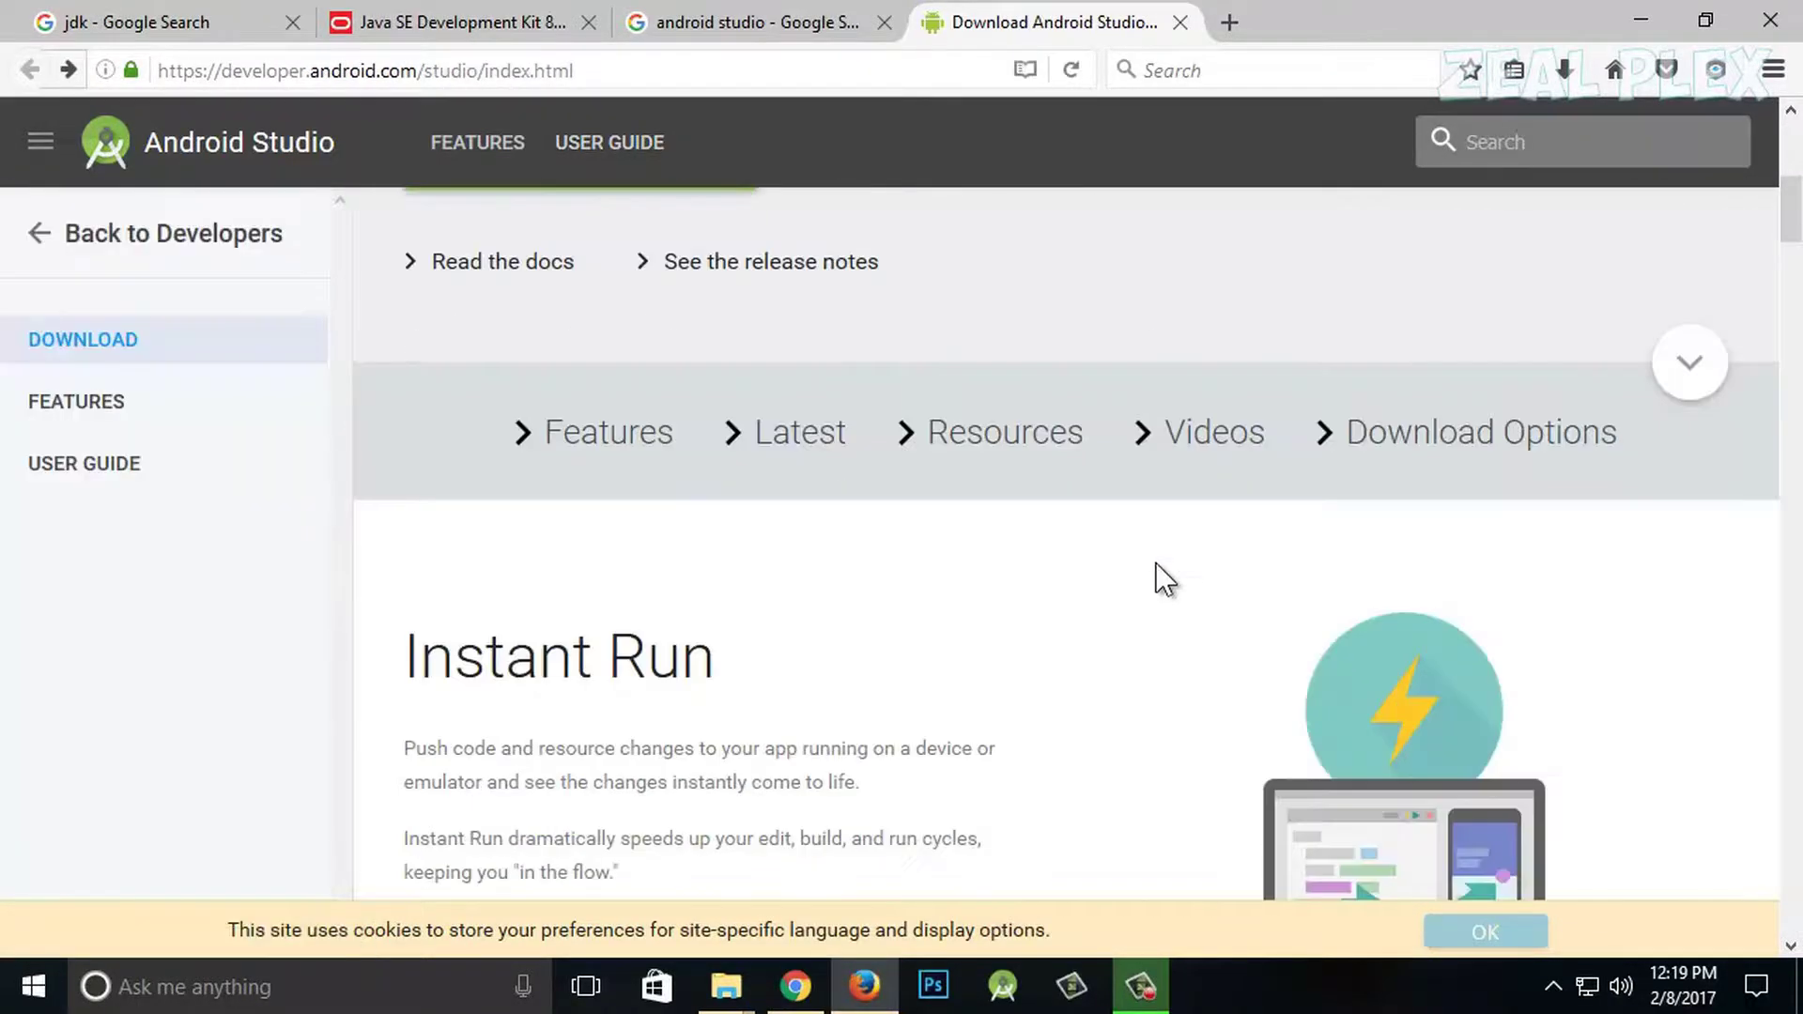
scroll(1148, 571, "down", 5)
scroll(1146, 571, "down", 13)
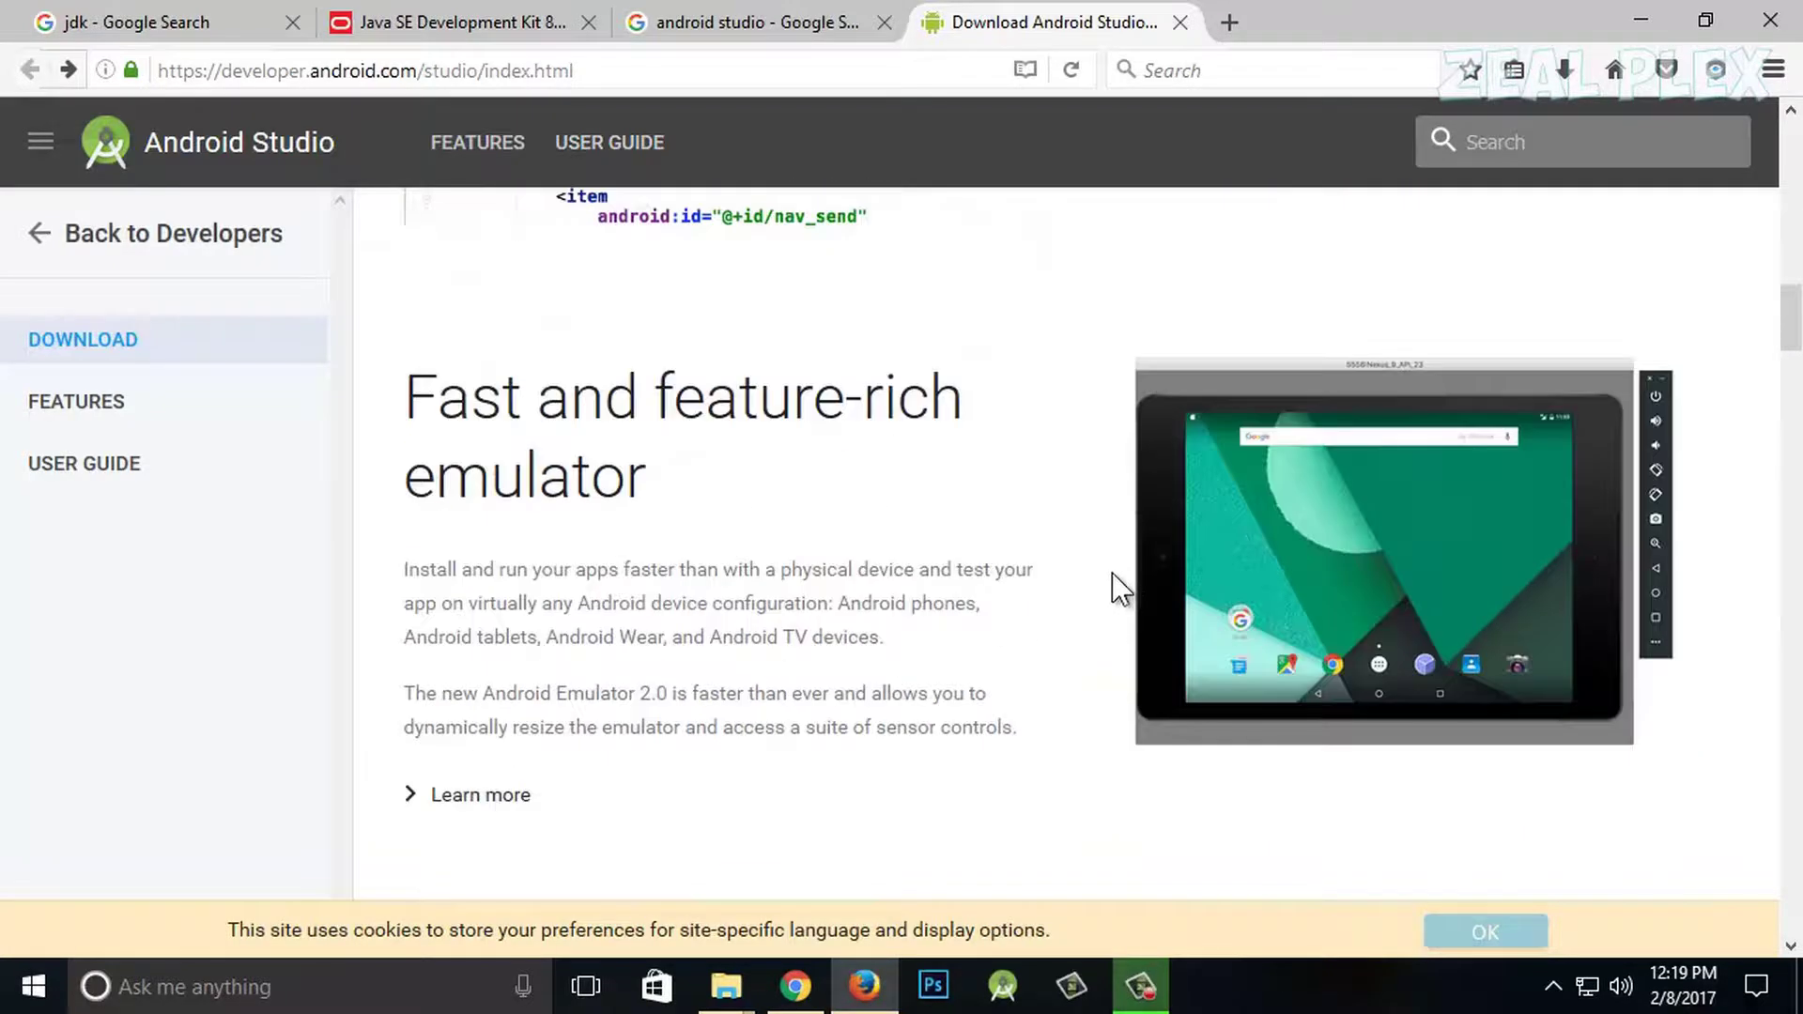
scroll(1058, 577, "down", 7)
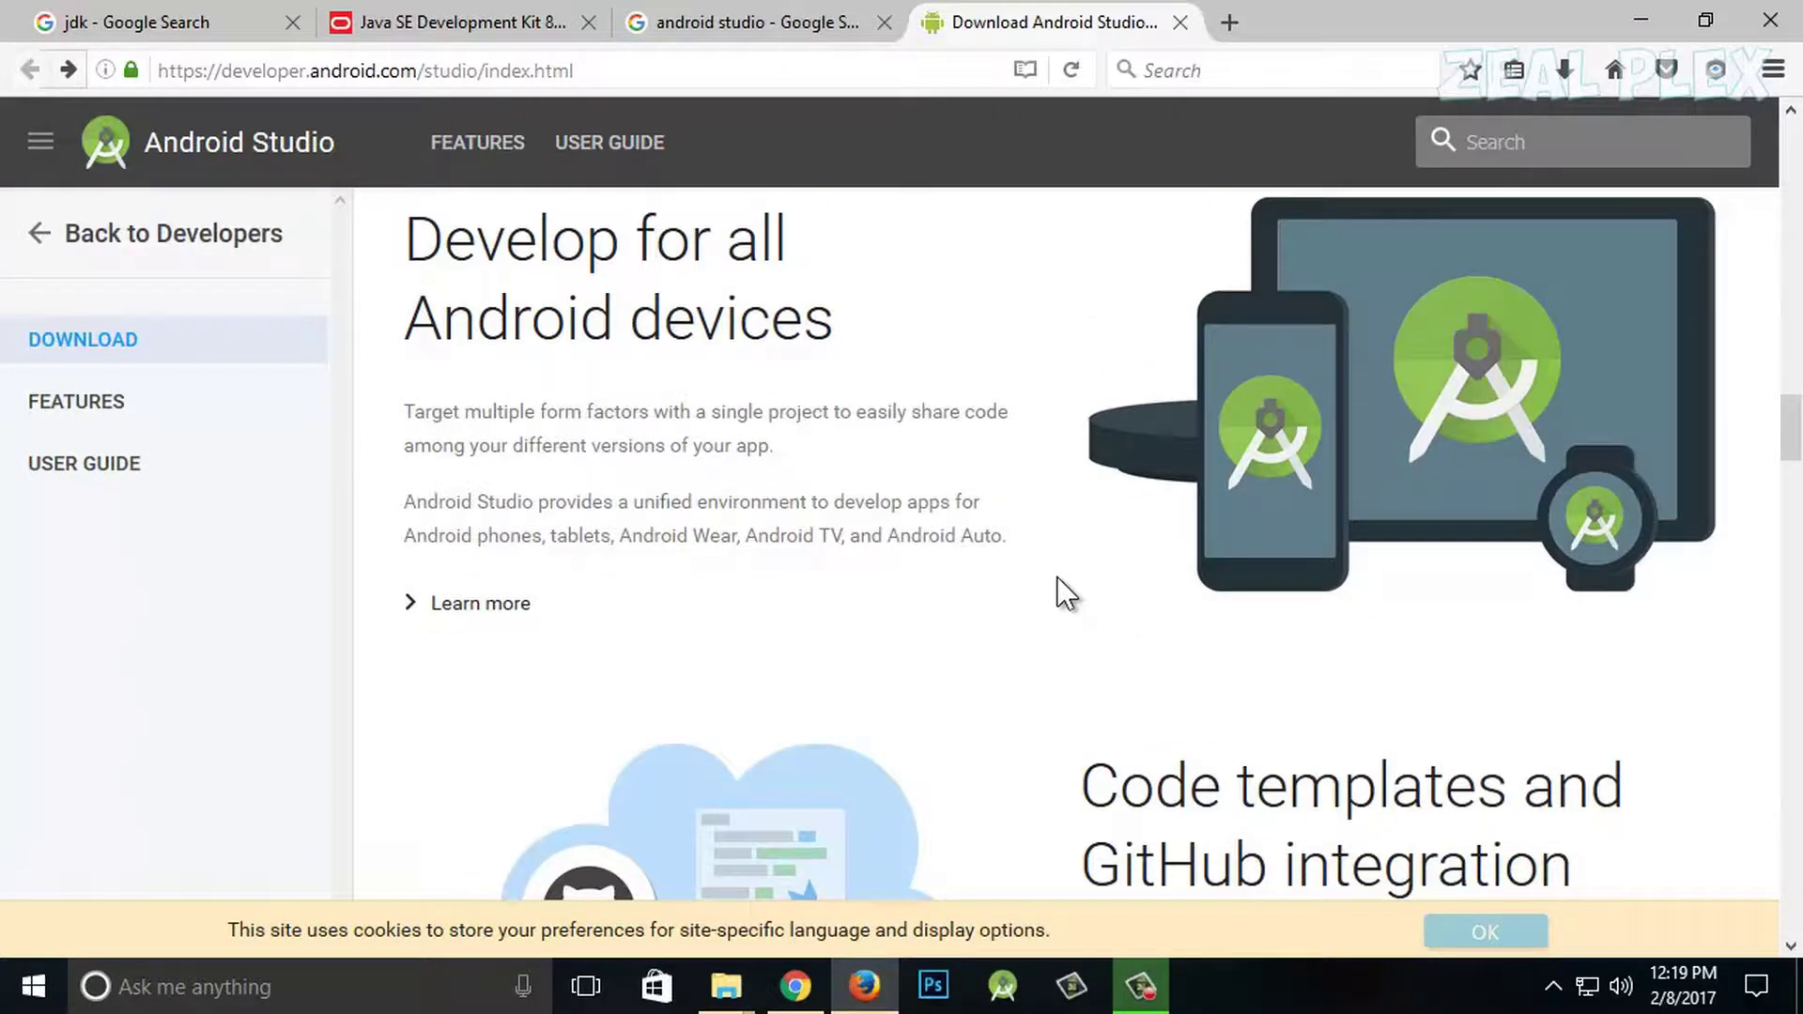
scroll(1057, 578, "down", 5)
scroll(1056, 583, "down", 3)
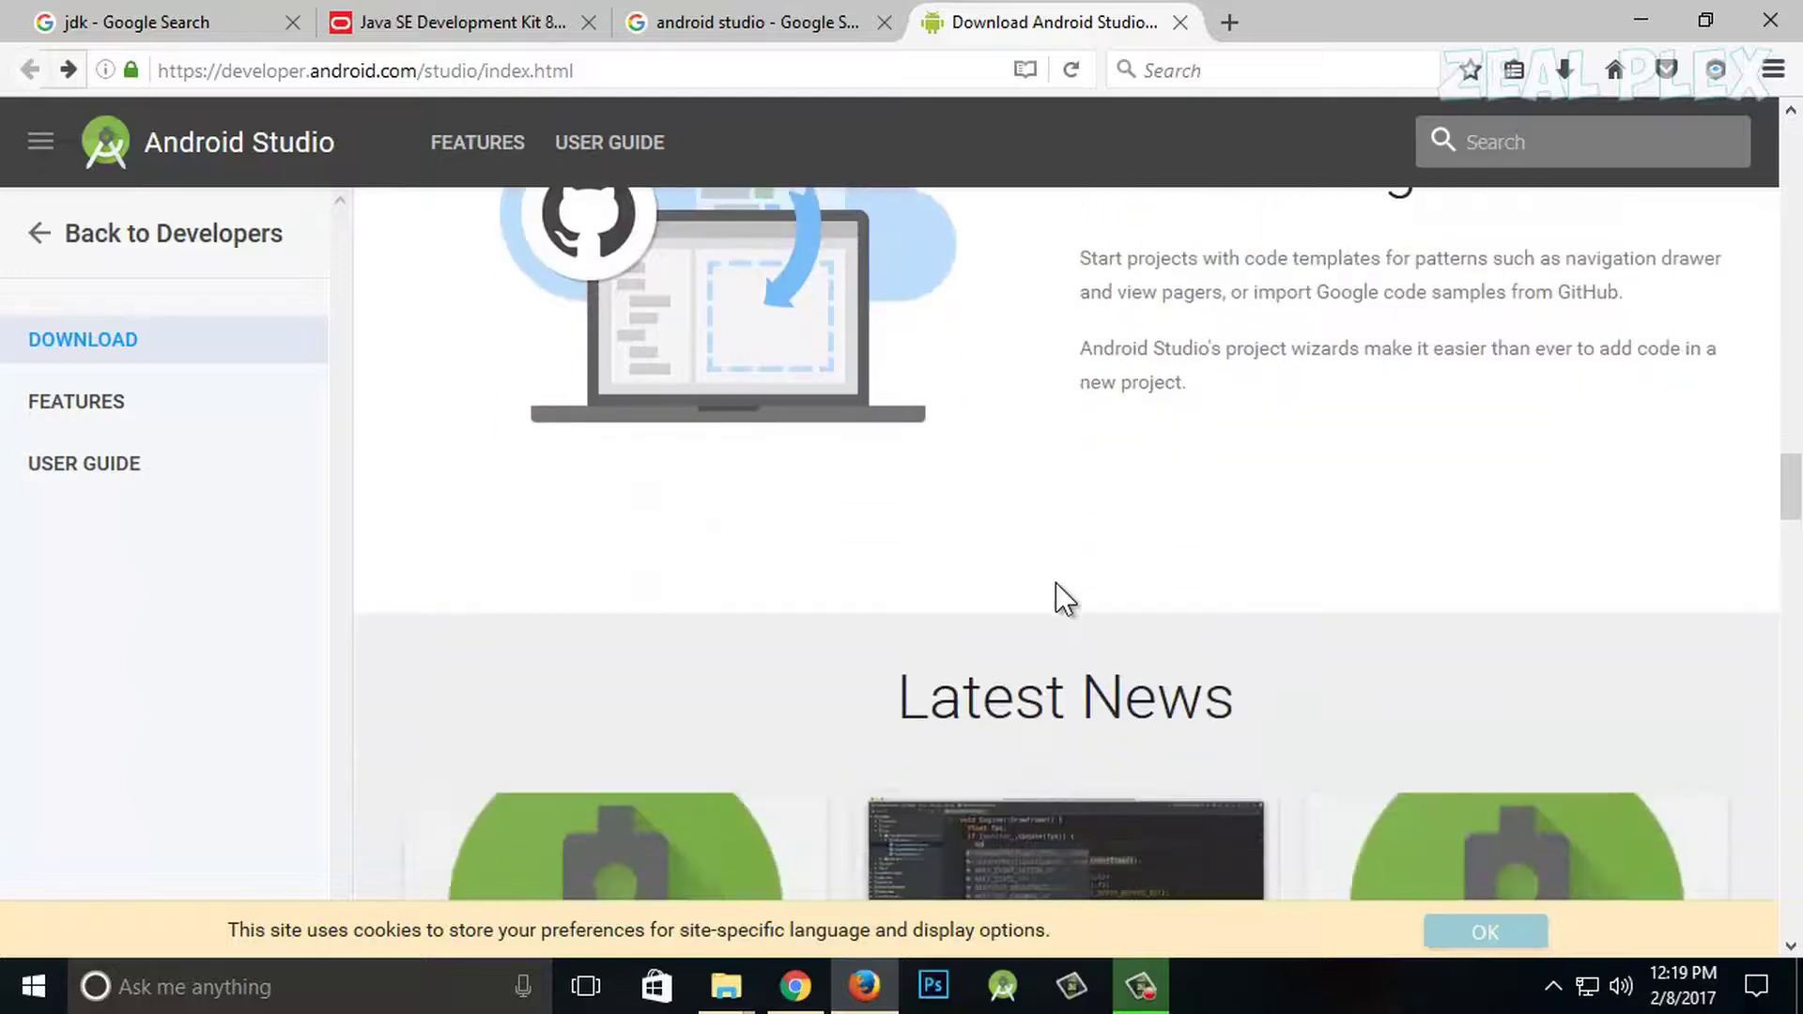
scroll(1056, 582, "down", 8)
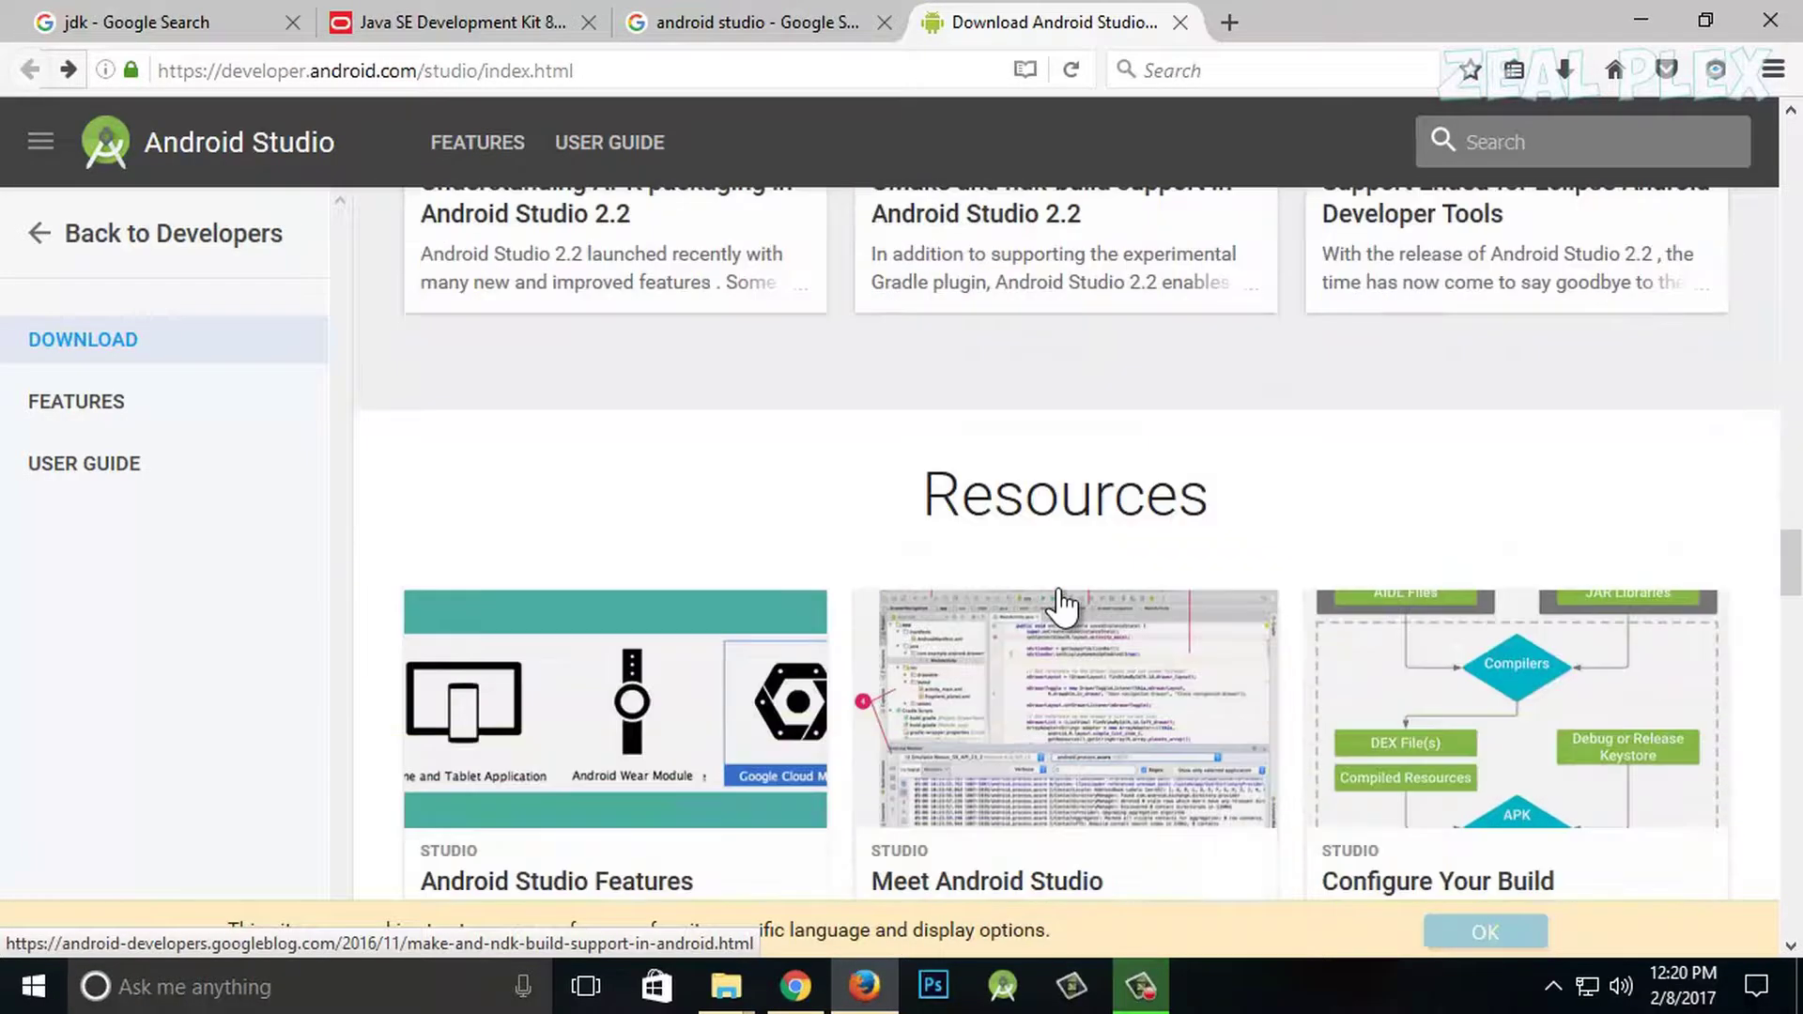
scroll(1056, 588, "down", 10)
scroll(1056, 588, "down", 3)
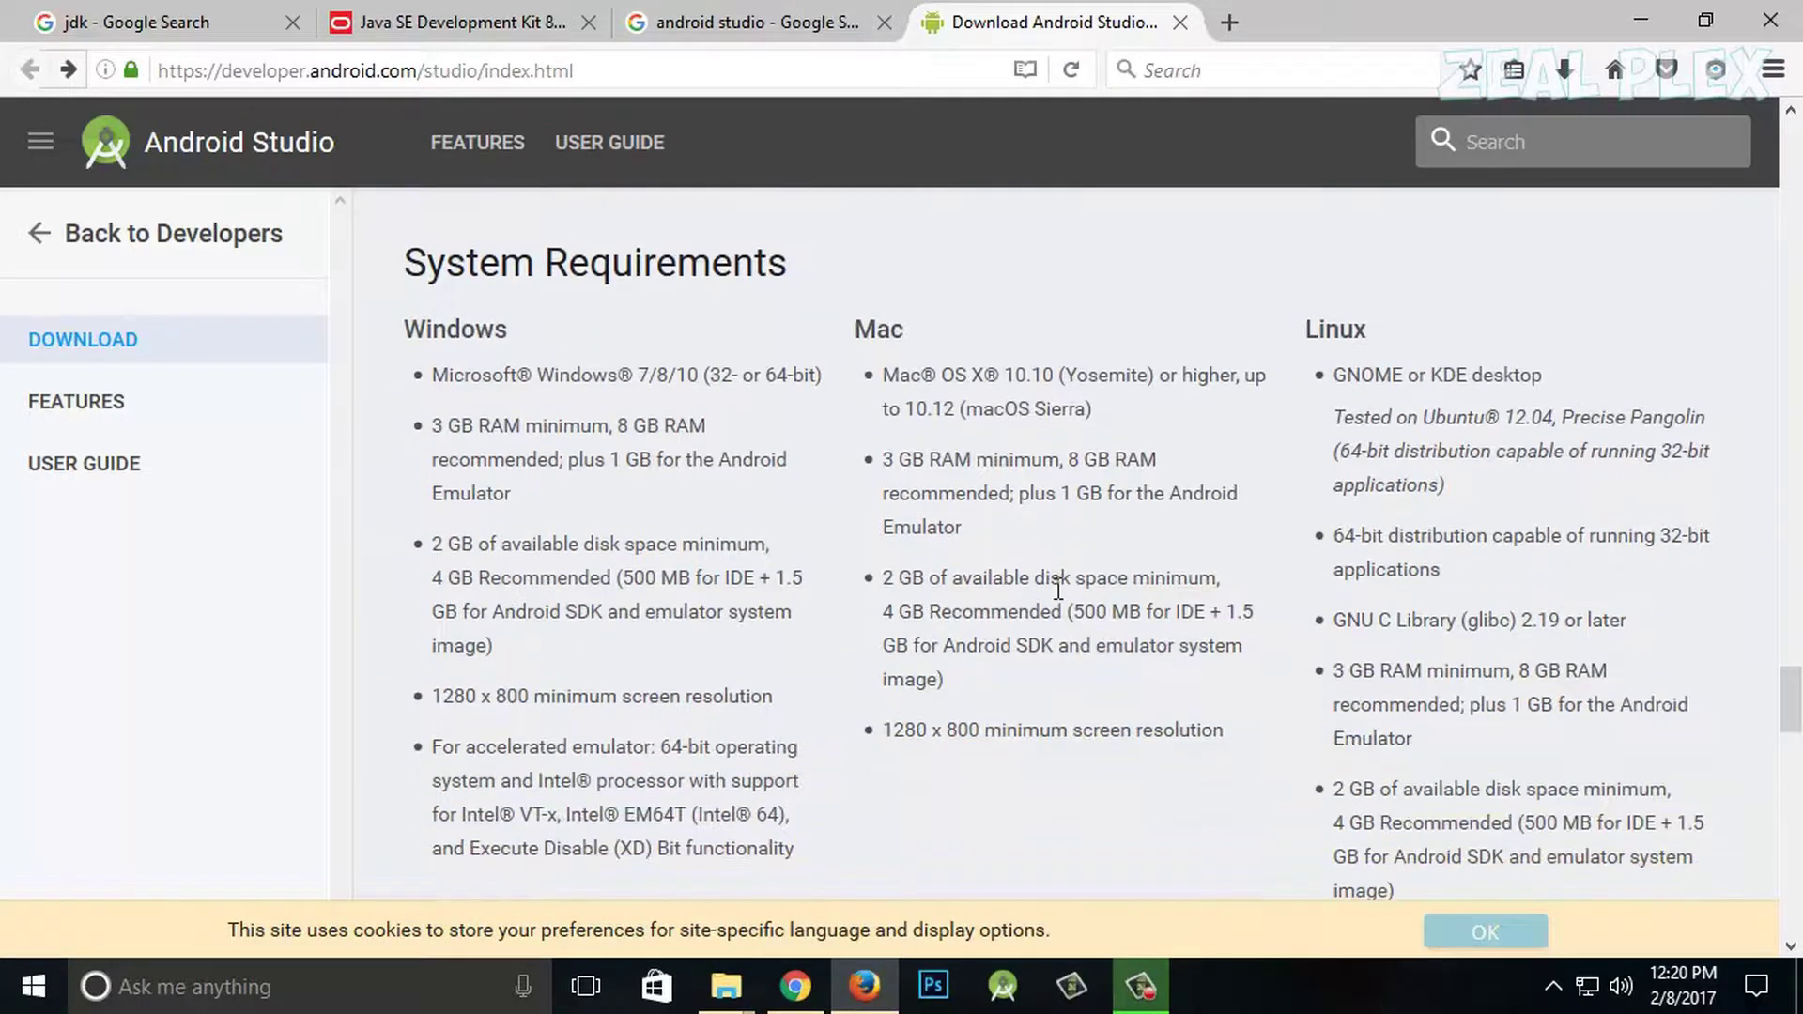
left_click_drag(404, 324, 798, 861)
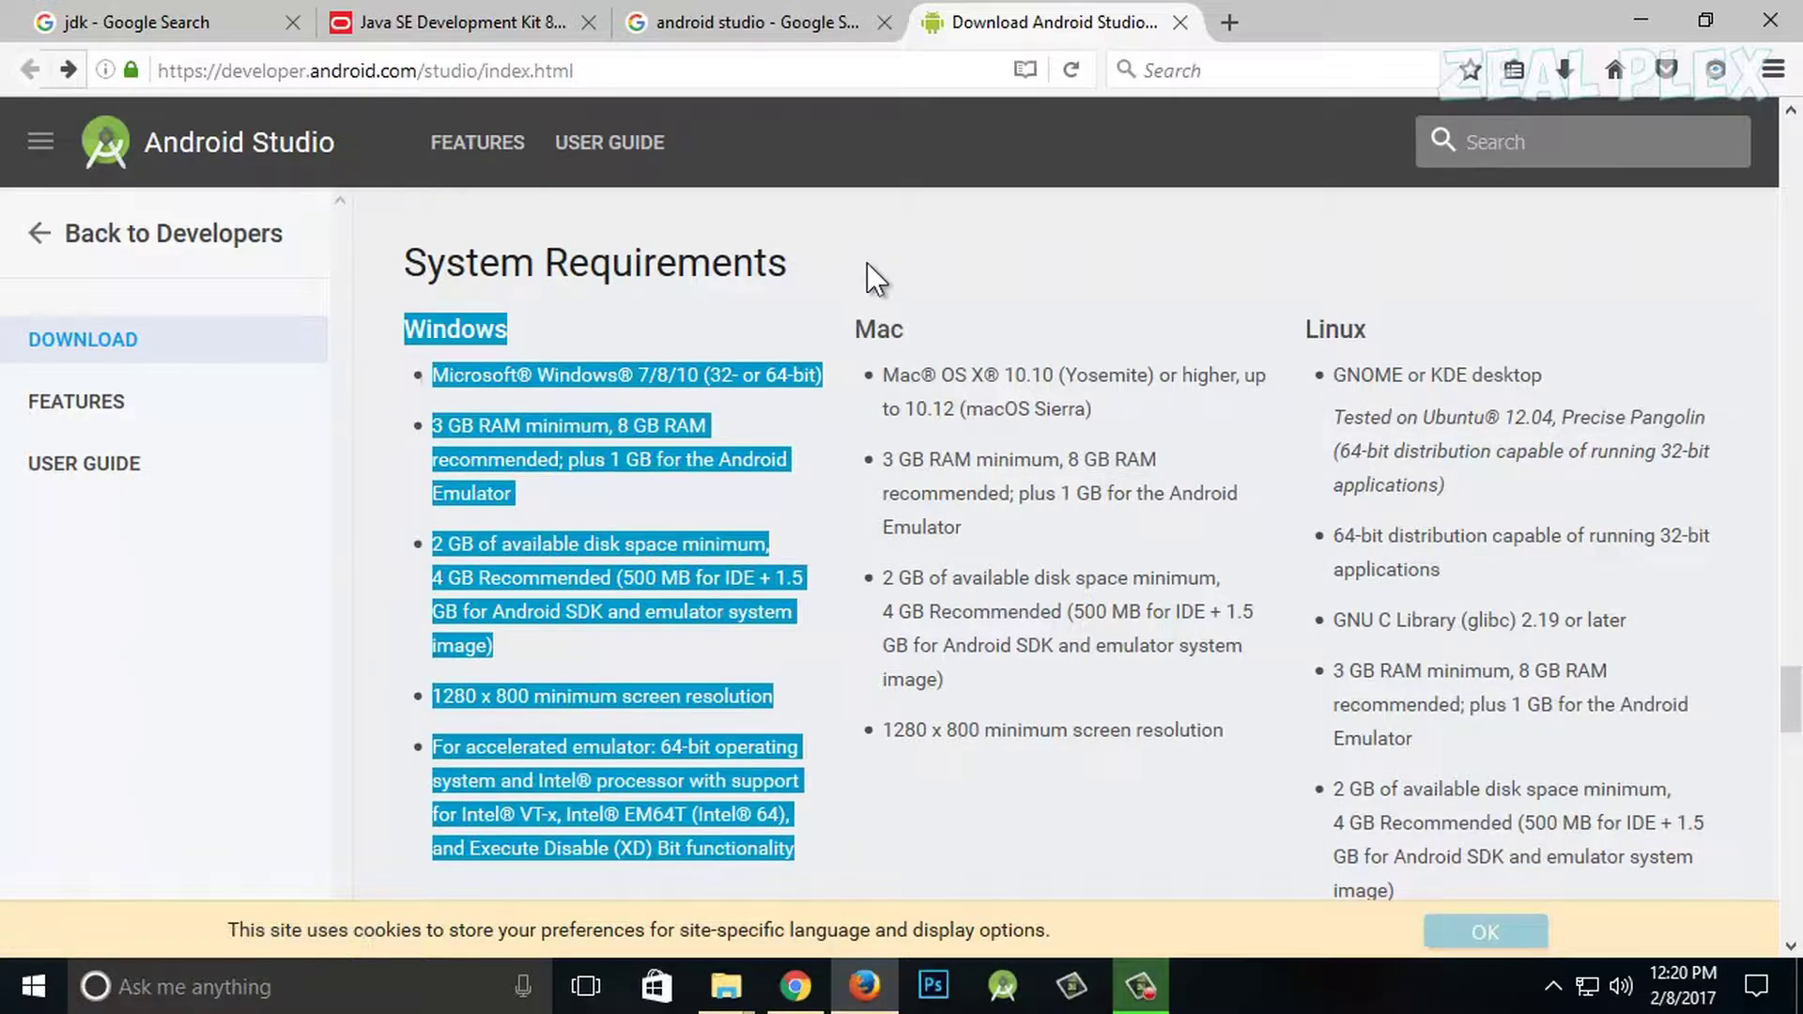
left_click_drag(866, 263, 1304, 404)
left_click(1047, 819)
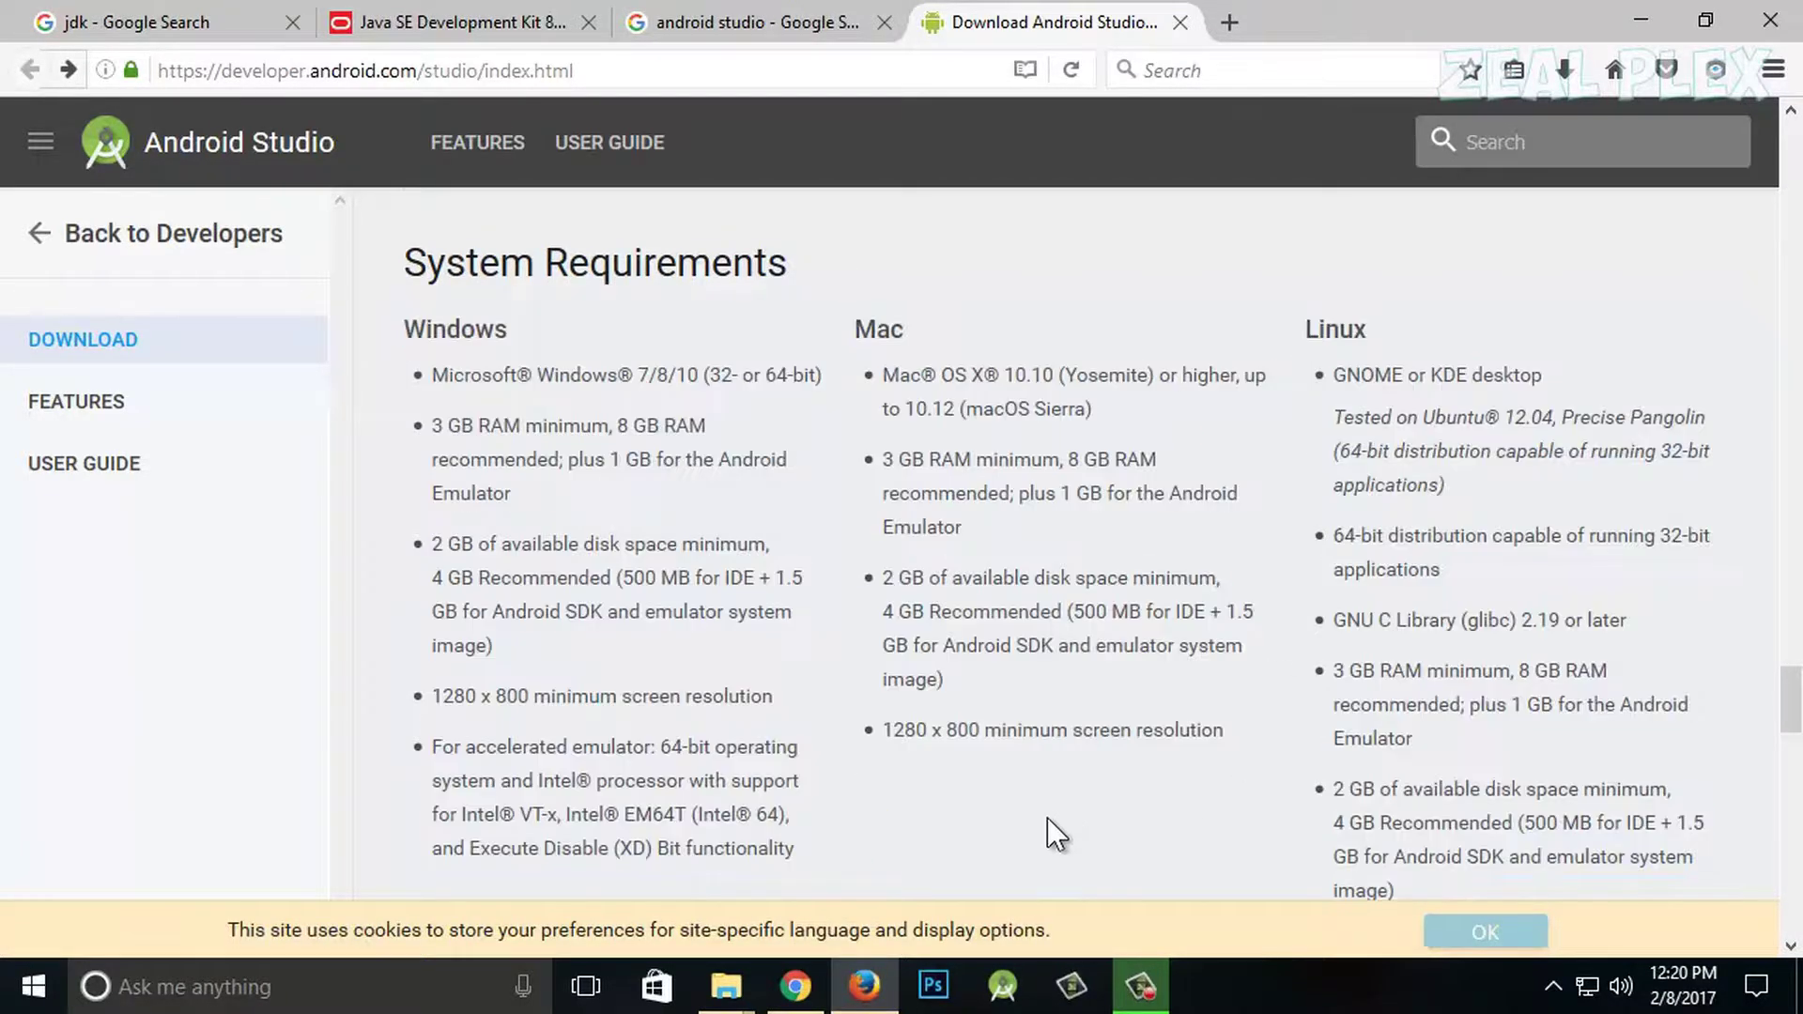
scroll(779, 650, "down", 4)
scroll(780, 650, "up", 4)
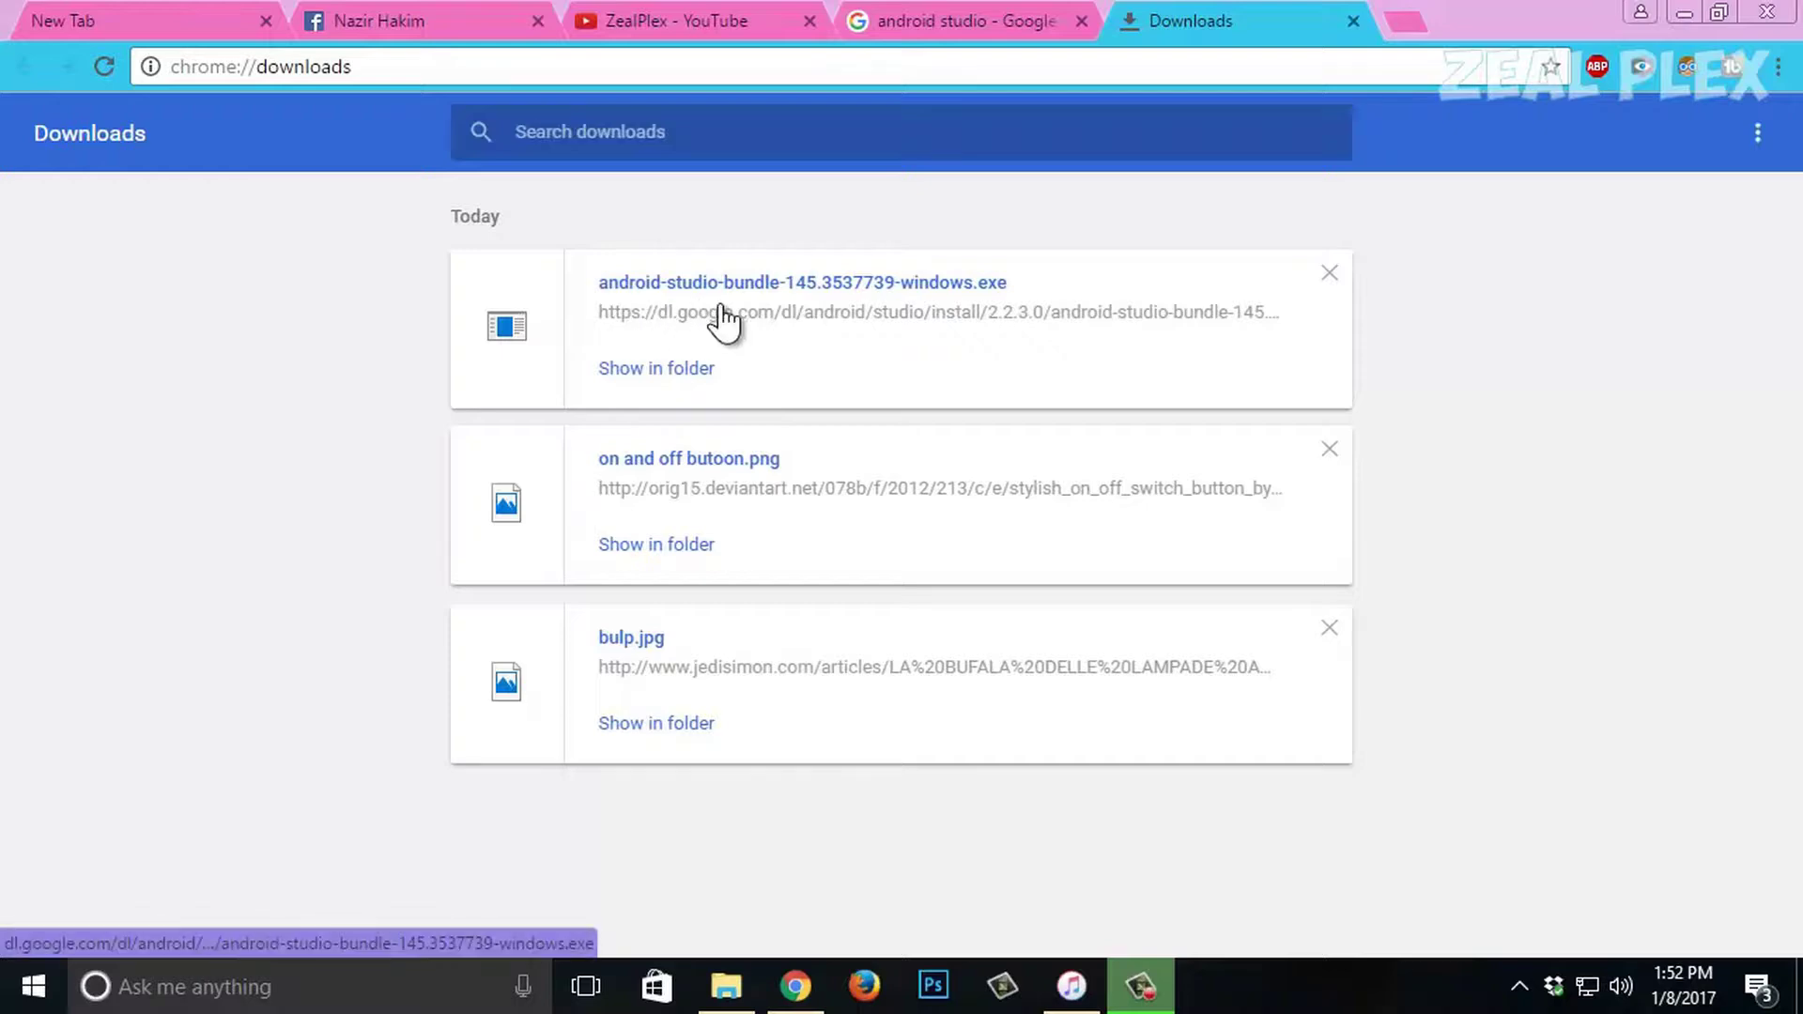
Show the downloaded android-studio-bundle-145.3537739-windows.exe in its folder and run it.
left_click(687, 370)
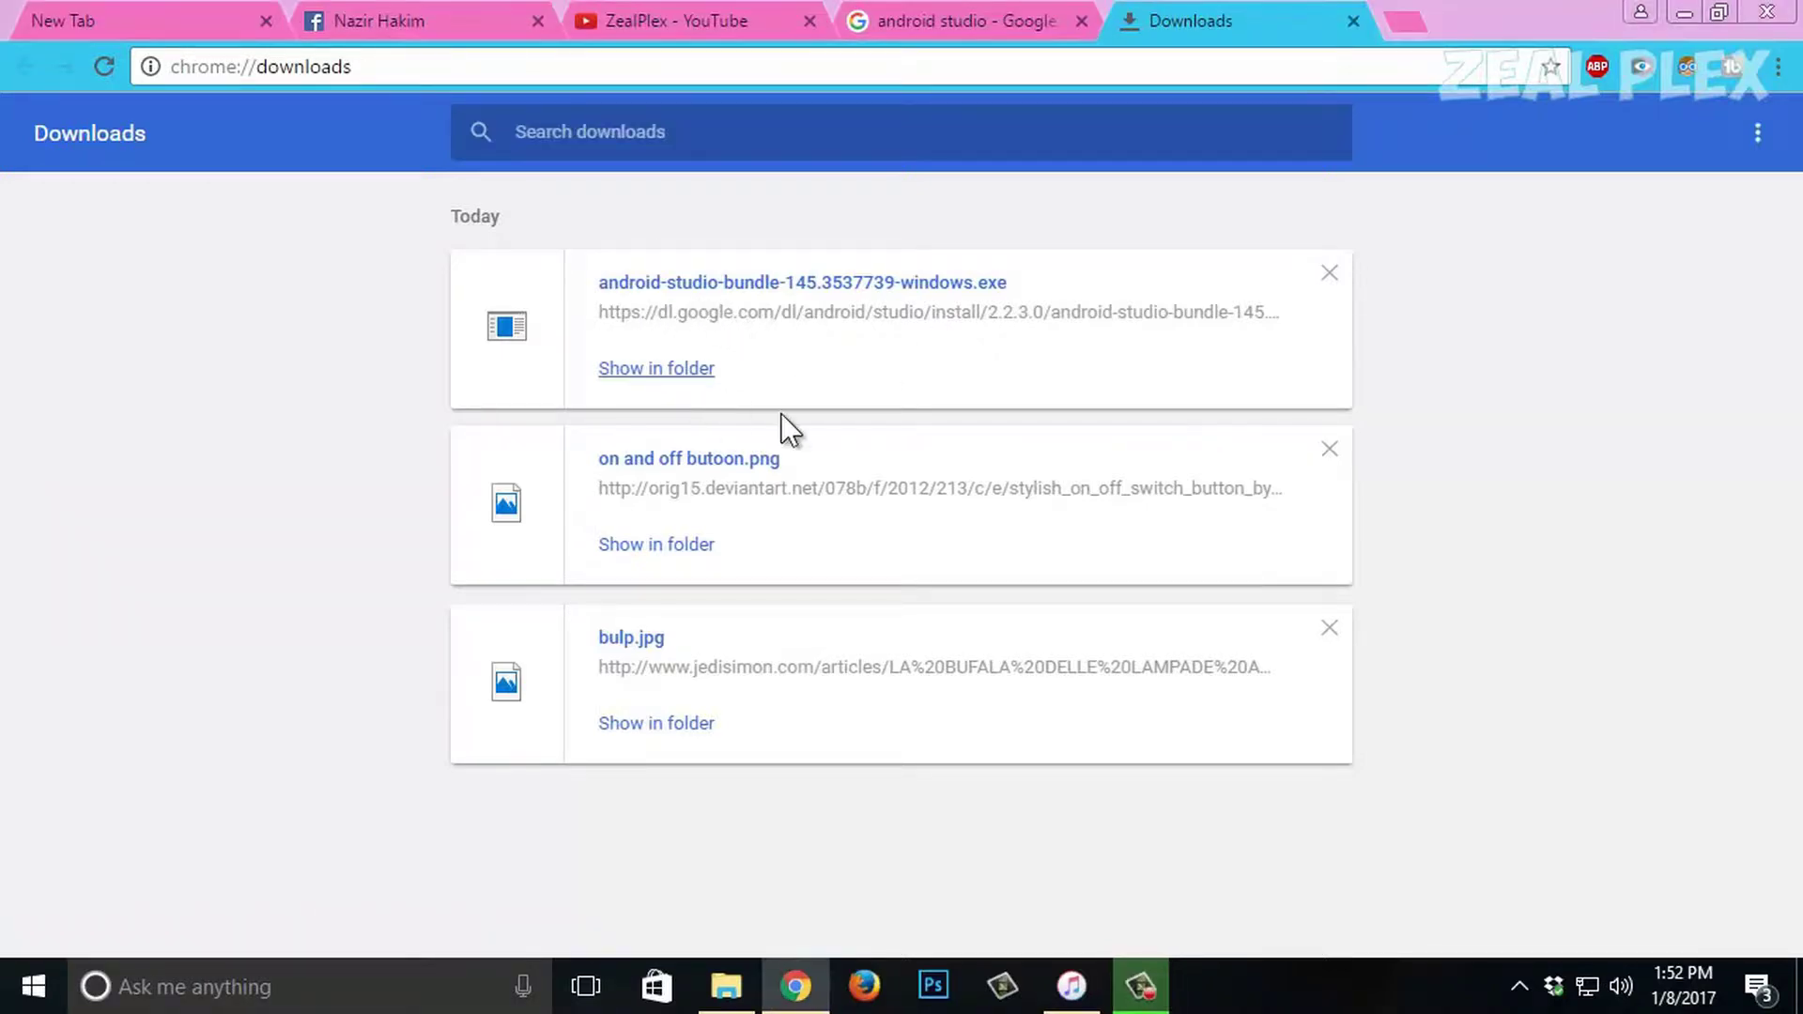
double_click(571, 325)
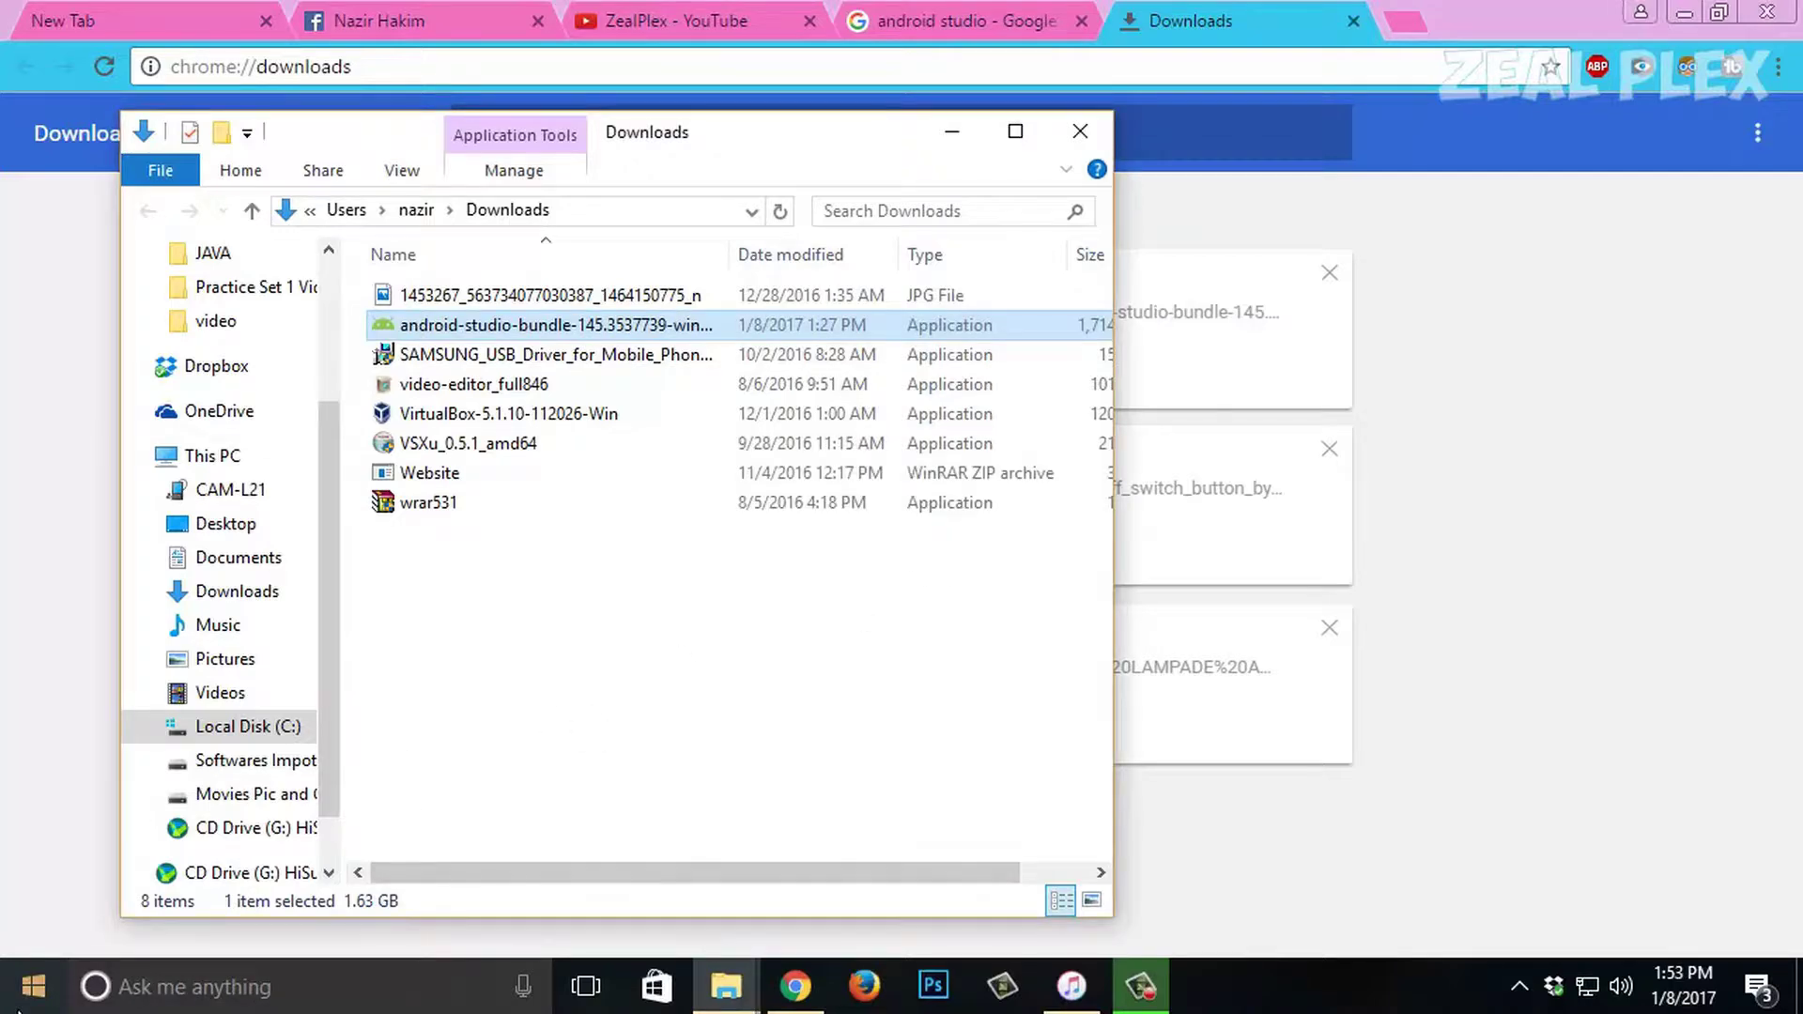
Open This PC in a maximized window and go to the INSTALLEDSOFTWARE'S folder on drive D.
key("super")
left_click(493, 324)
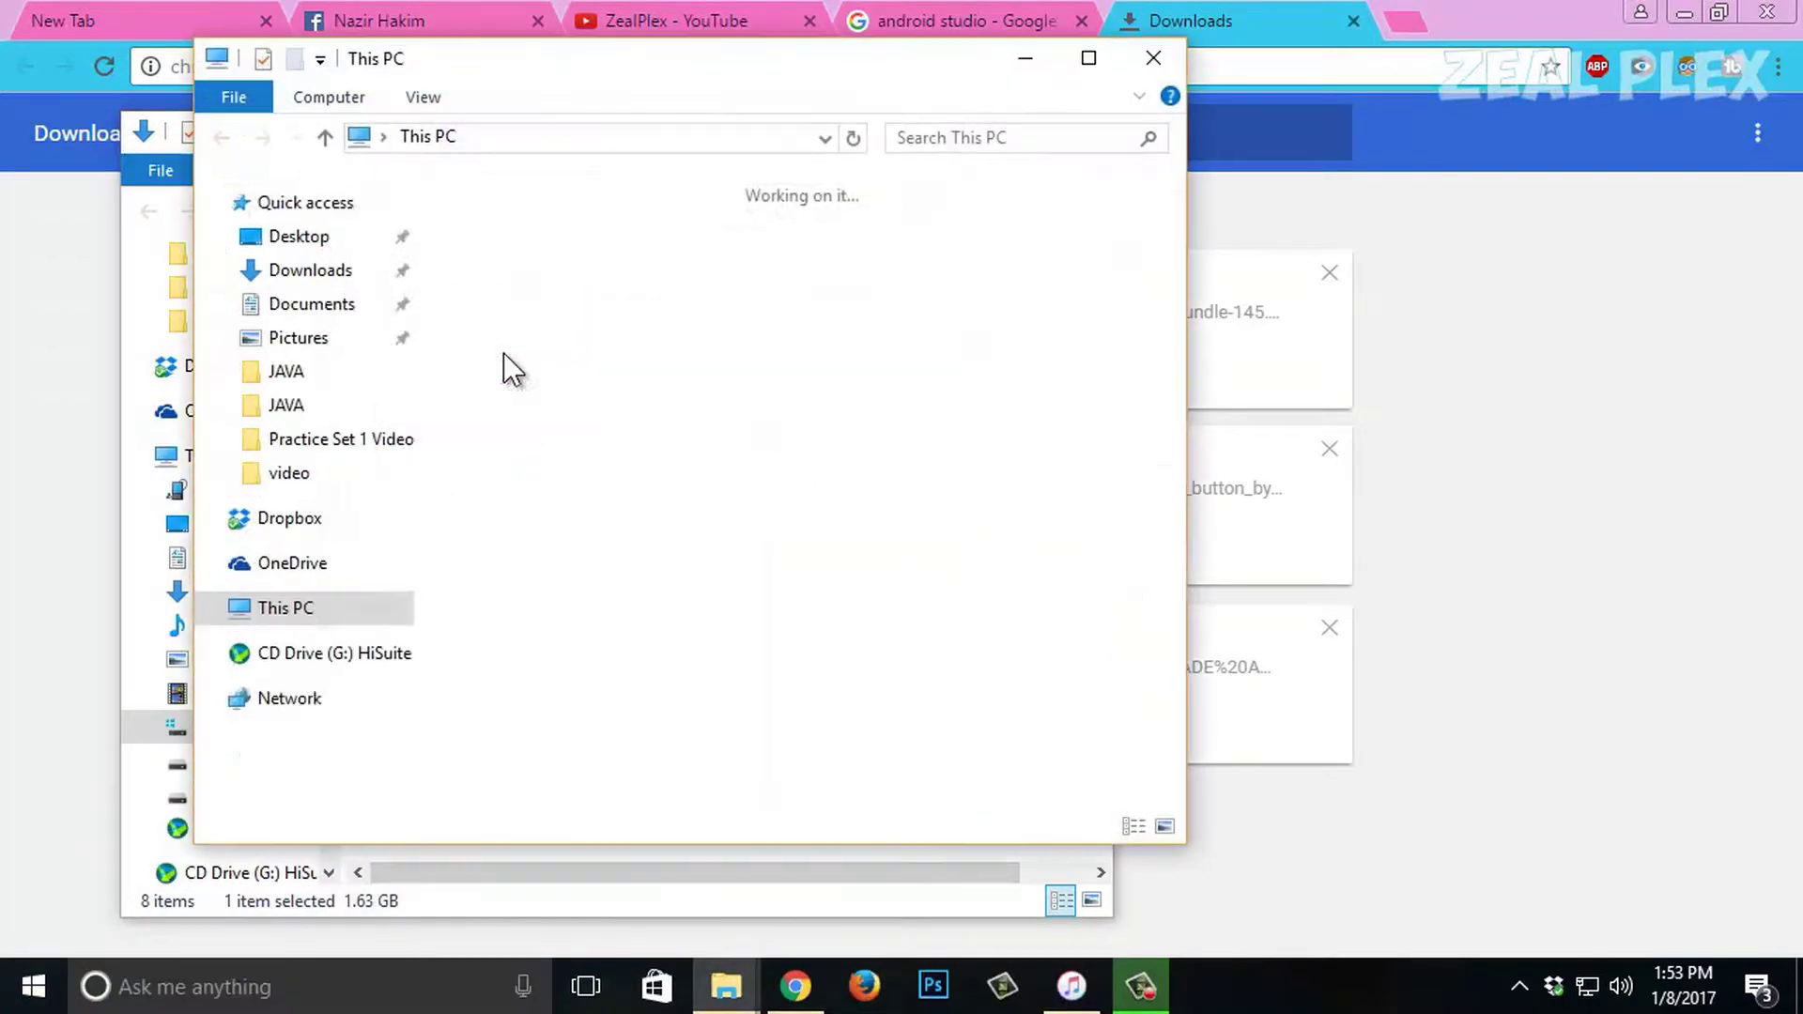
left_click(1090, 58)
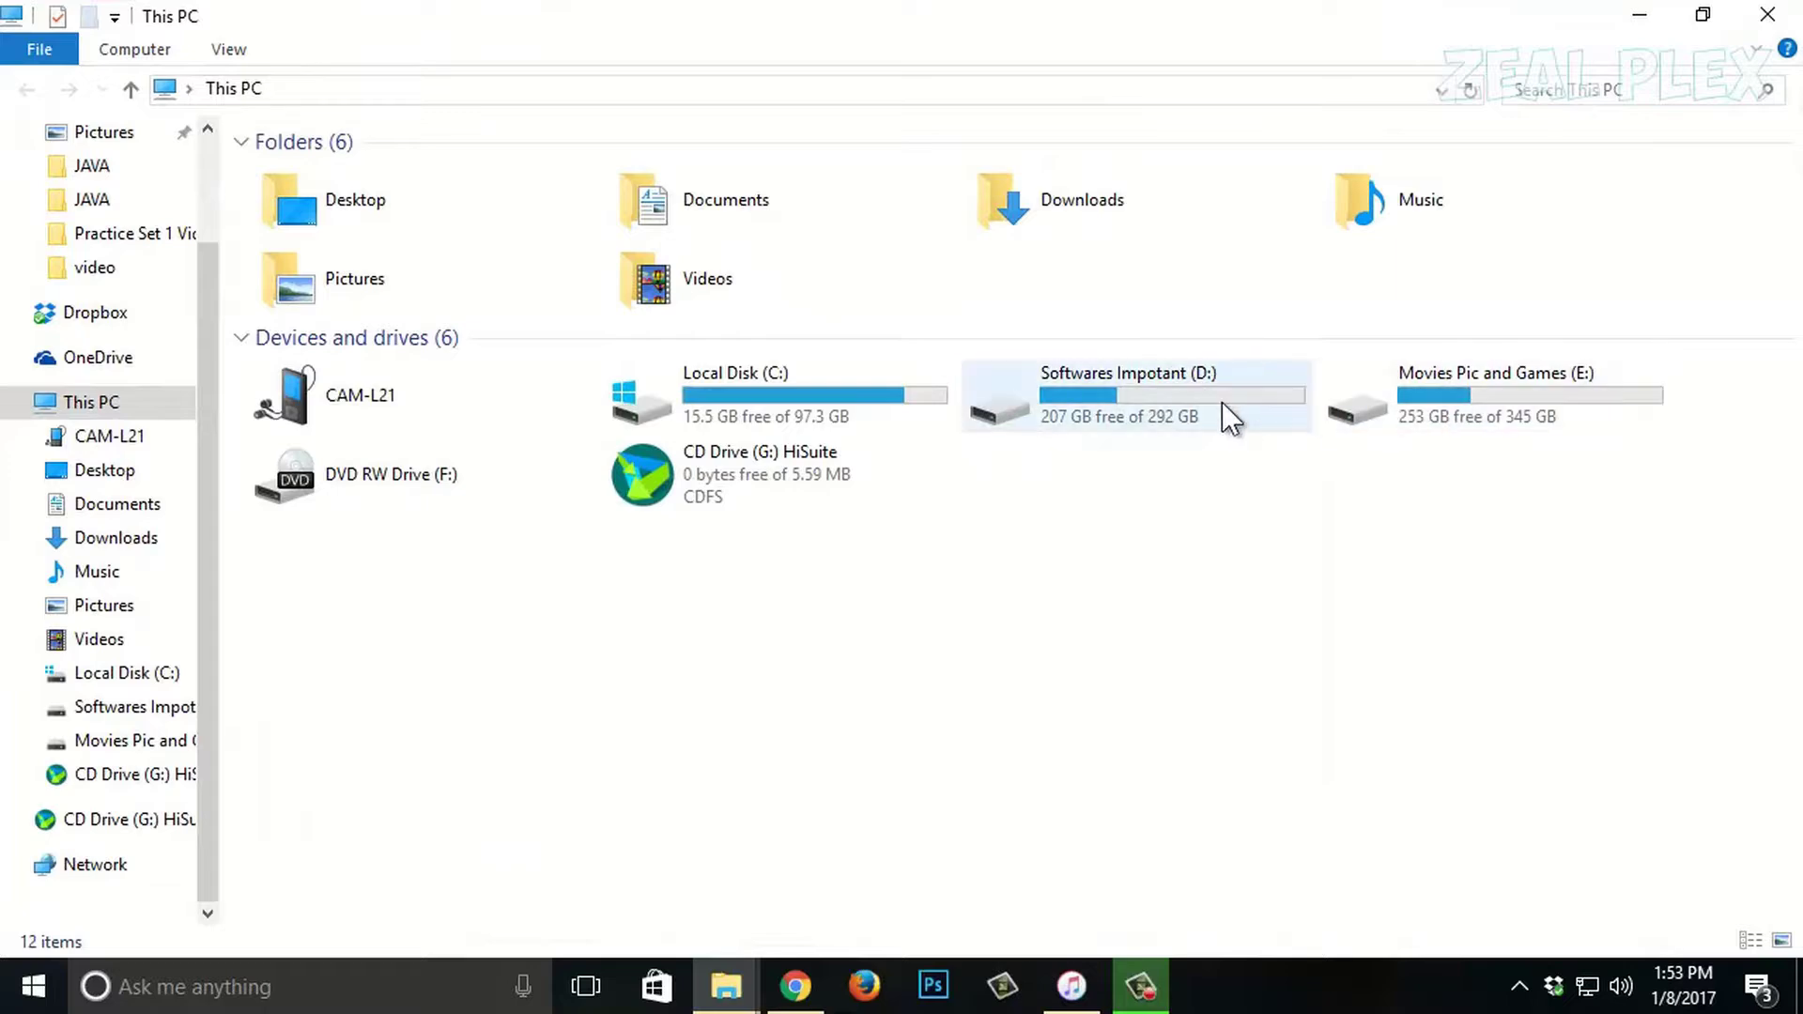
double_click(1219, 403)
double_click(944, 223)
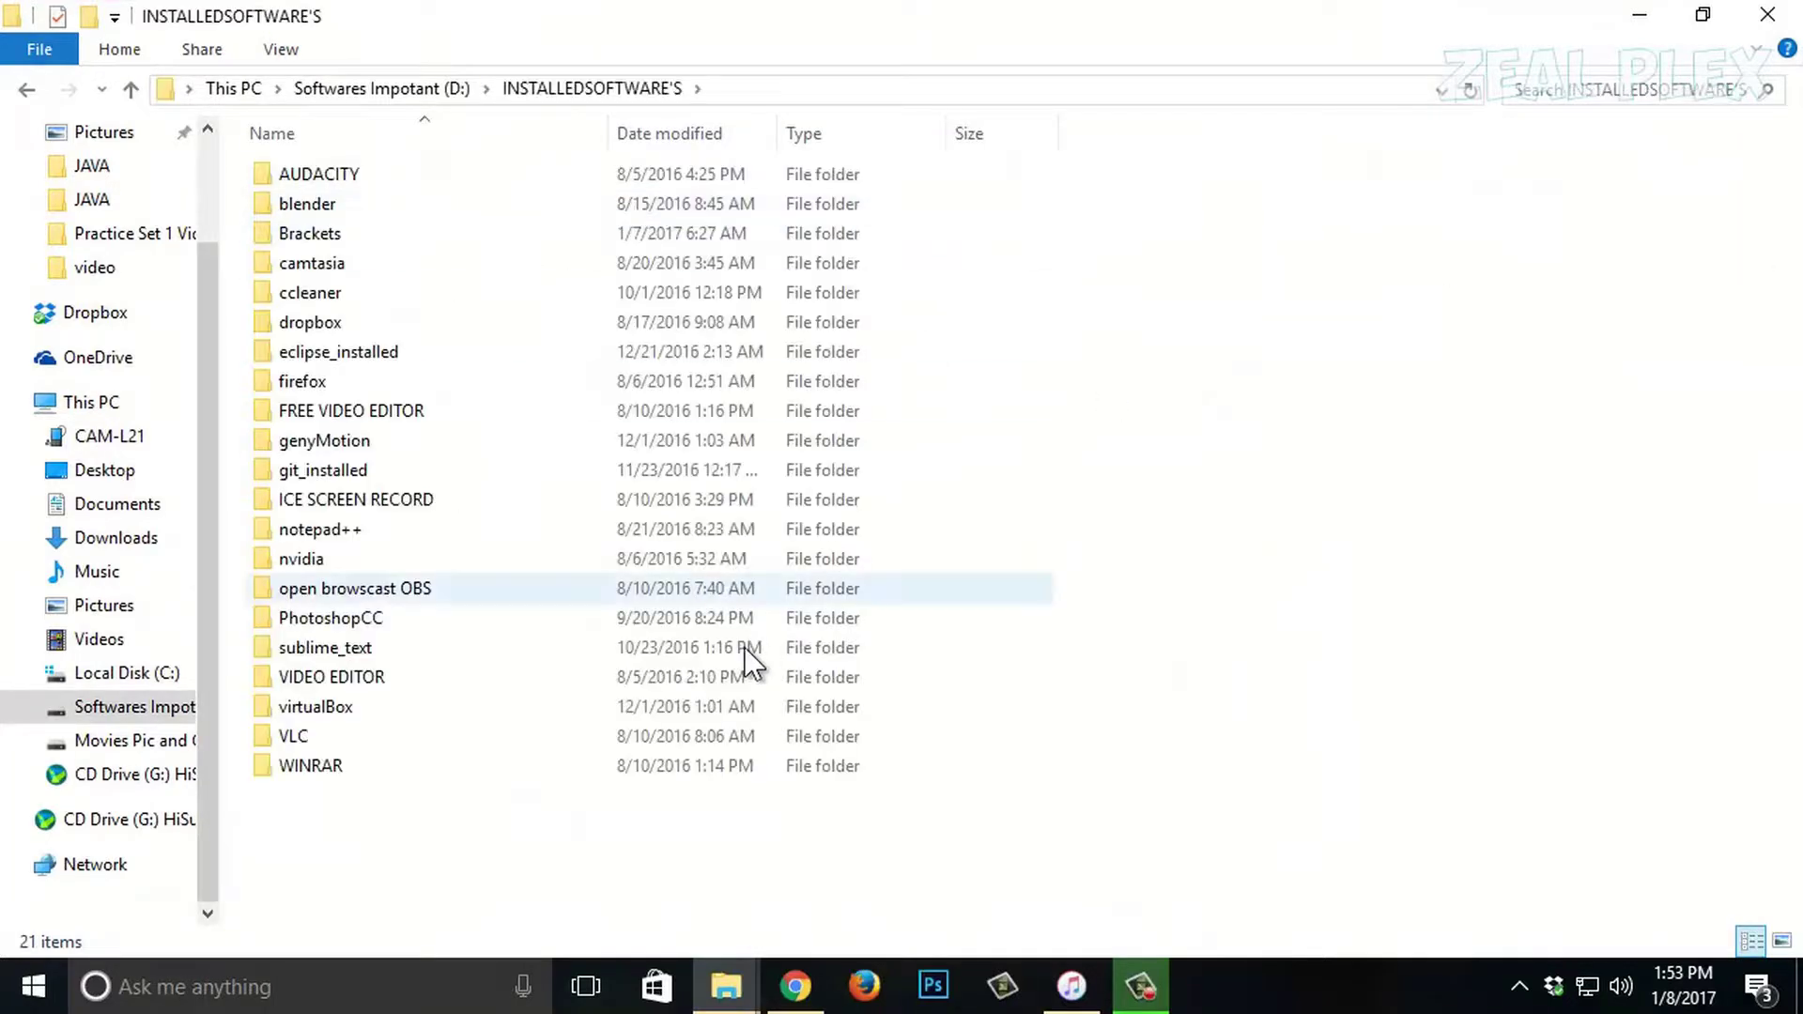
Create a new folder named androidSoftware inside the INSTALLEDSOFTWARE'S folder.
right_click(573, 845)
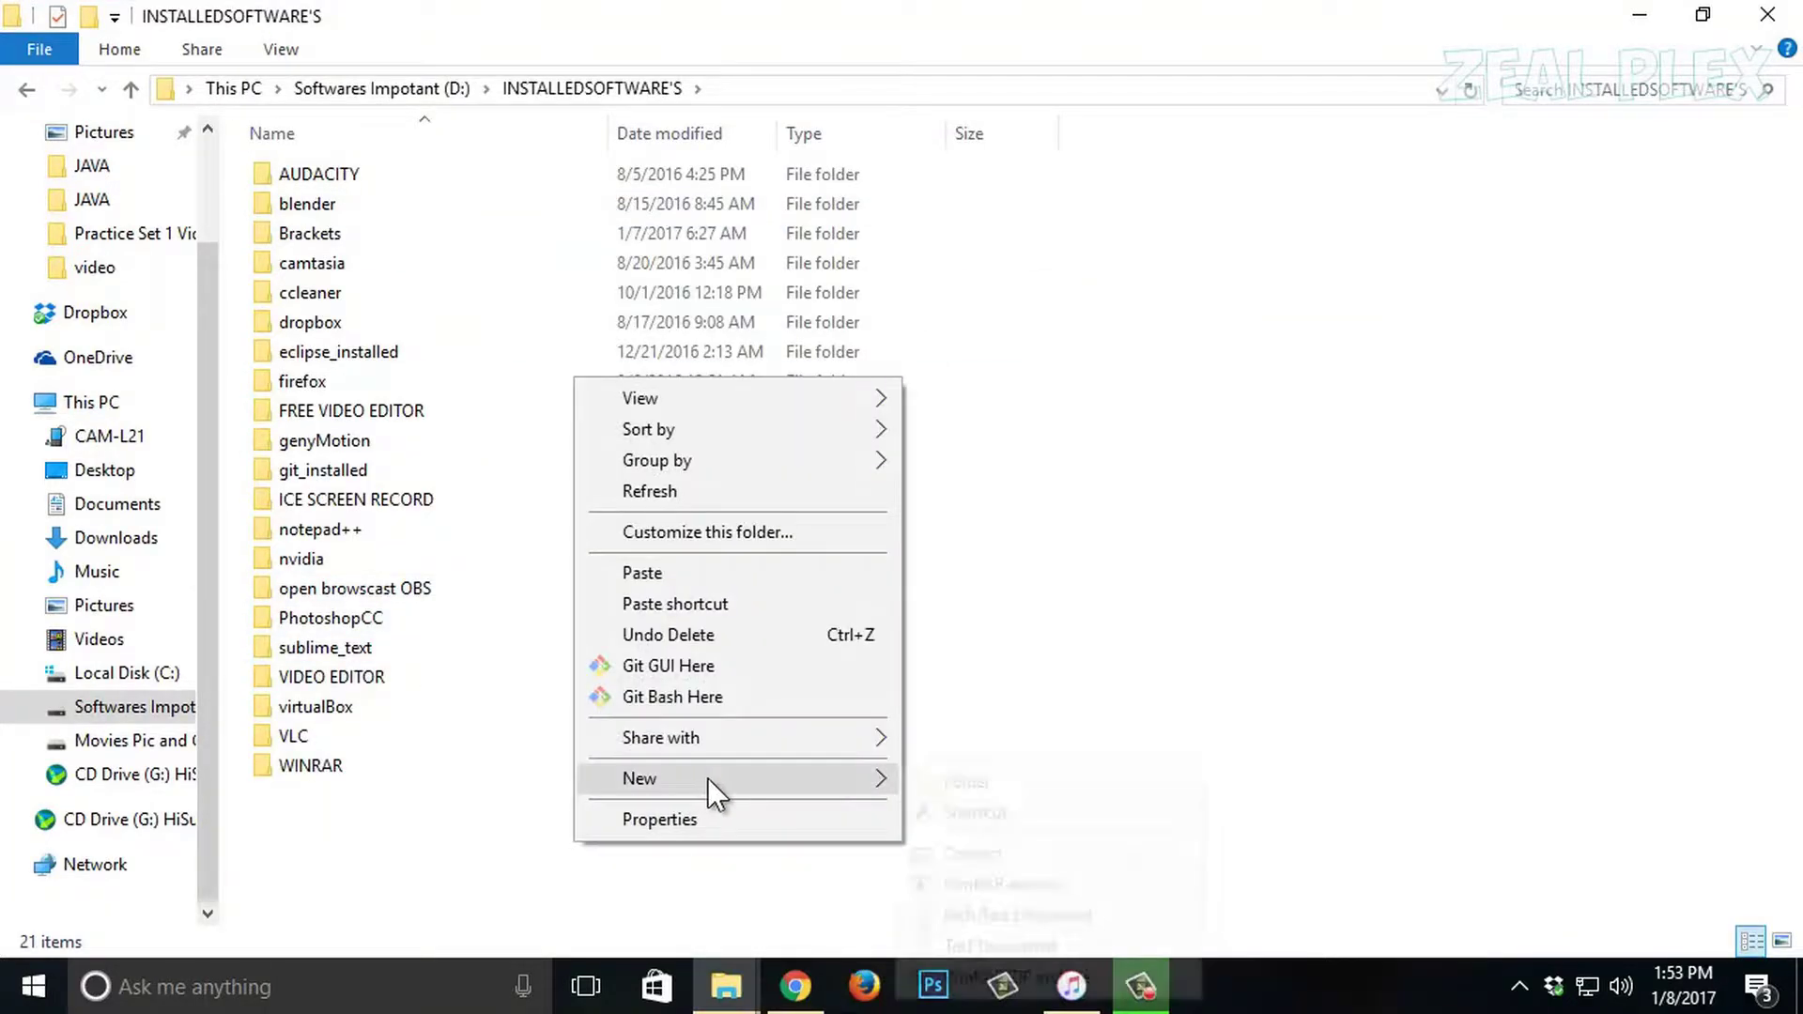
mouse_move(707, 778)
left_click(986, 780)
key("BackSpace")
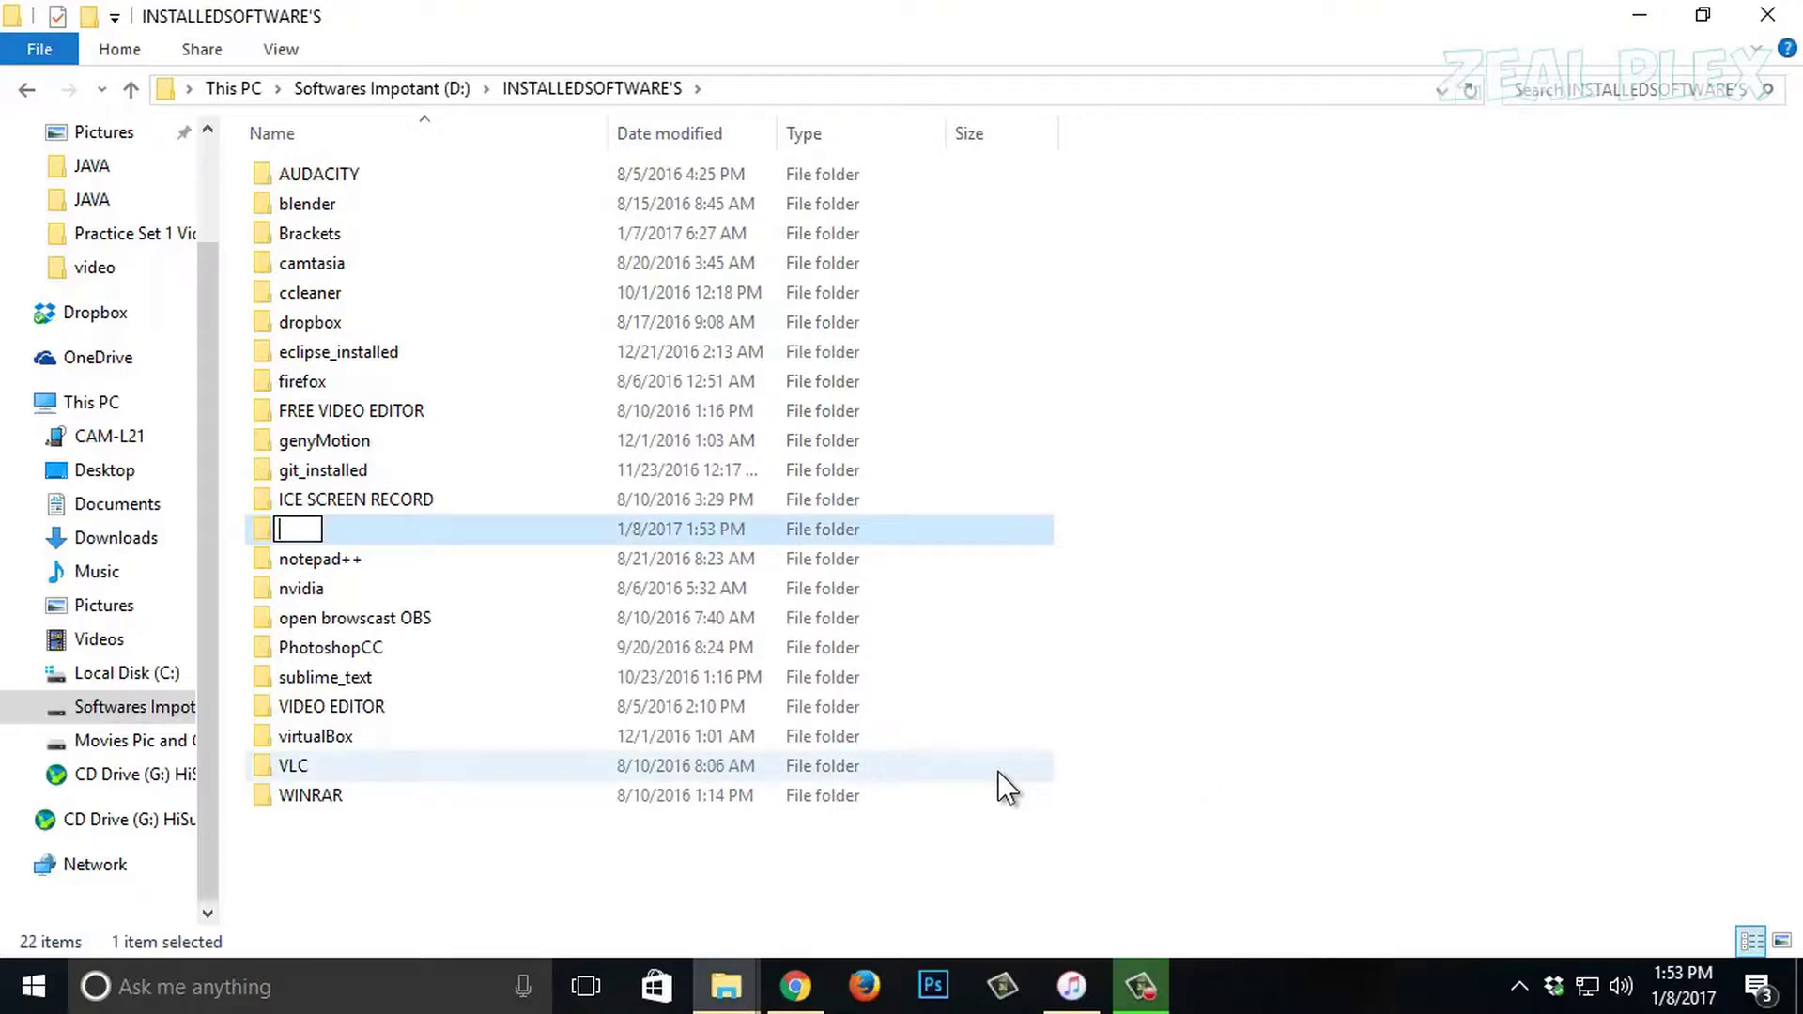
type("androidS")
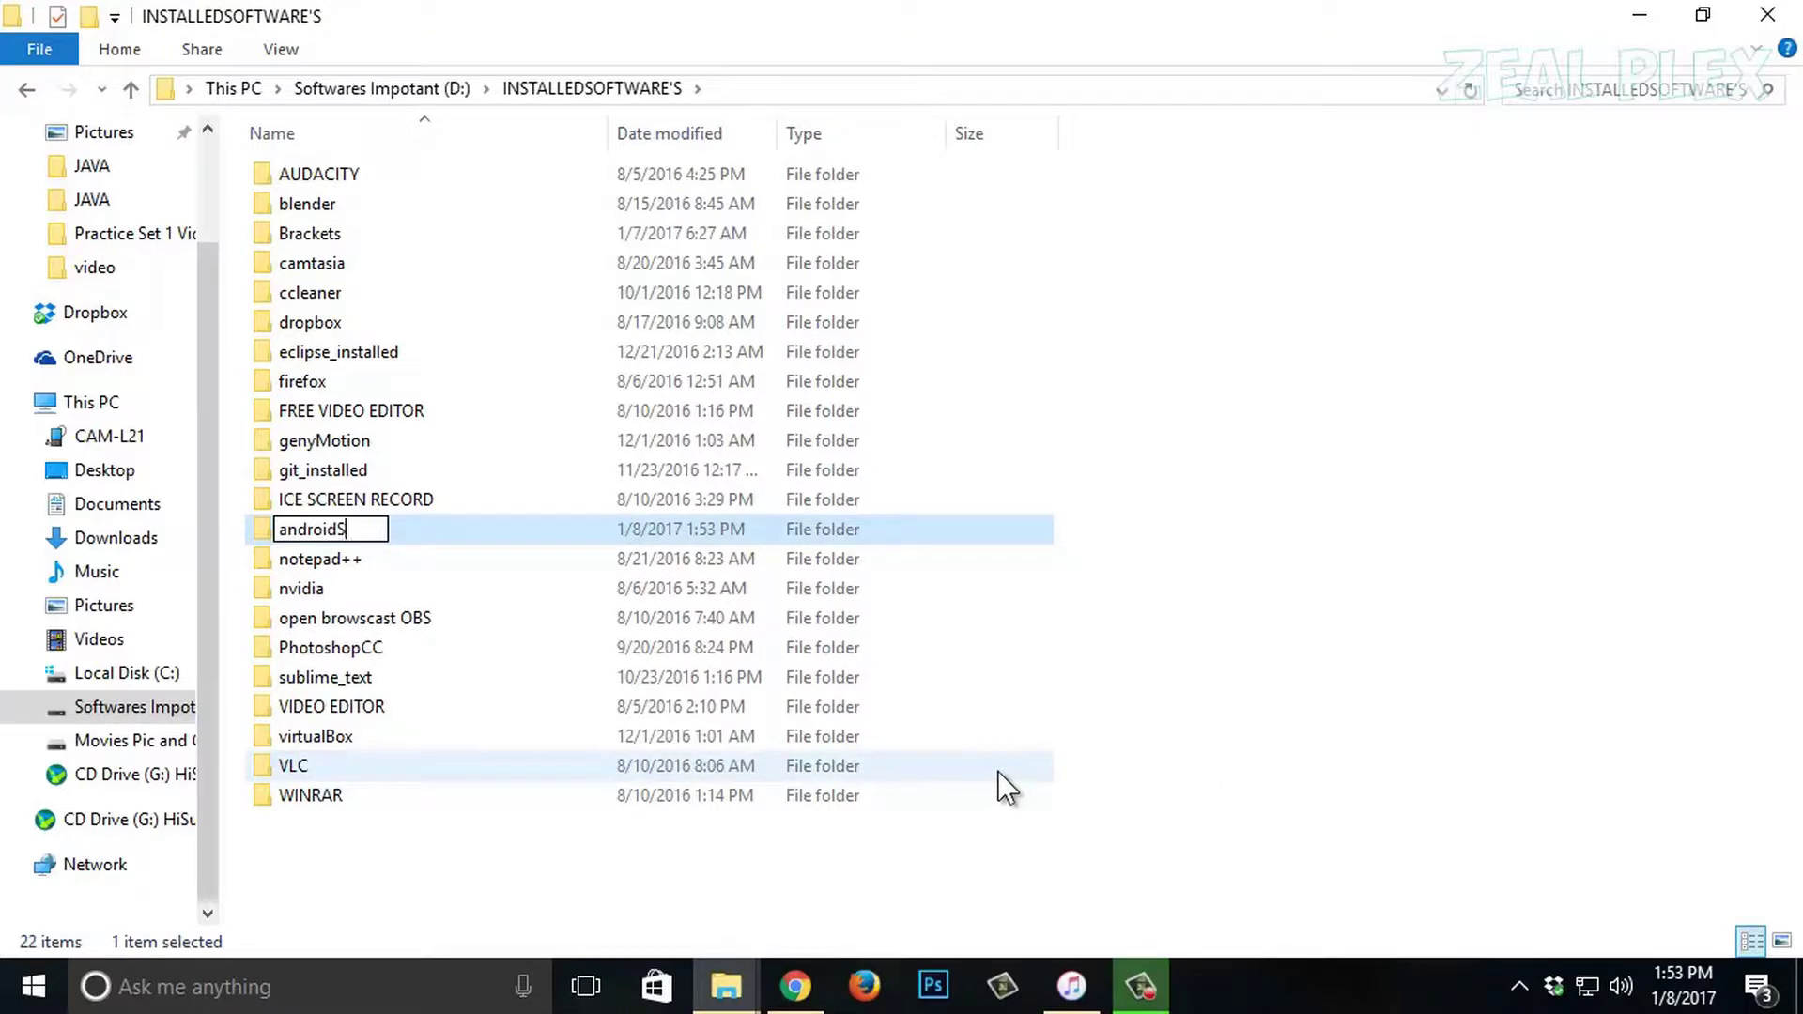
type("oftware")
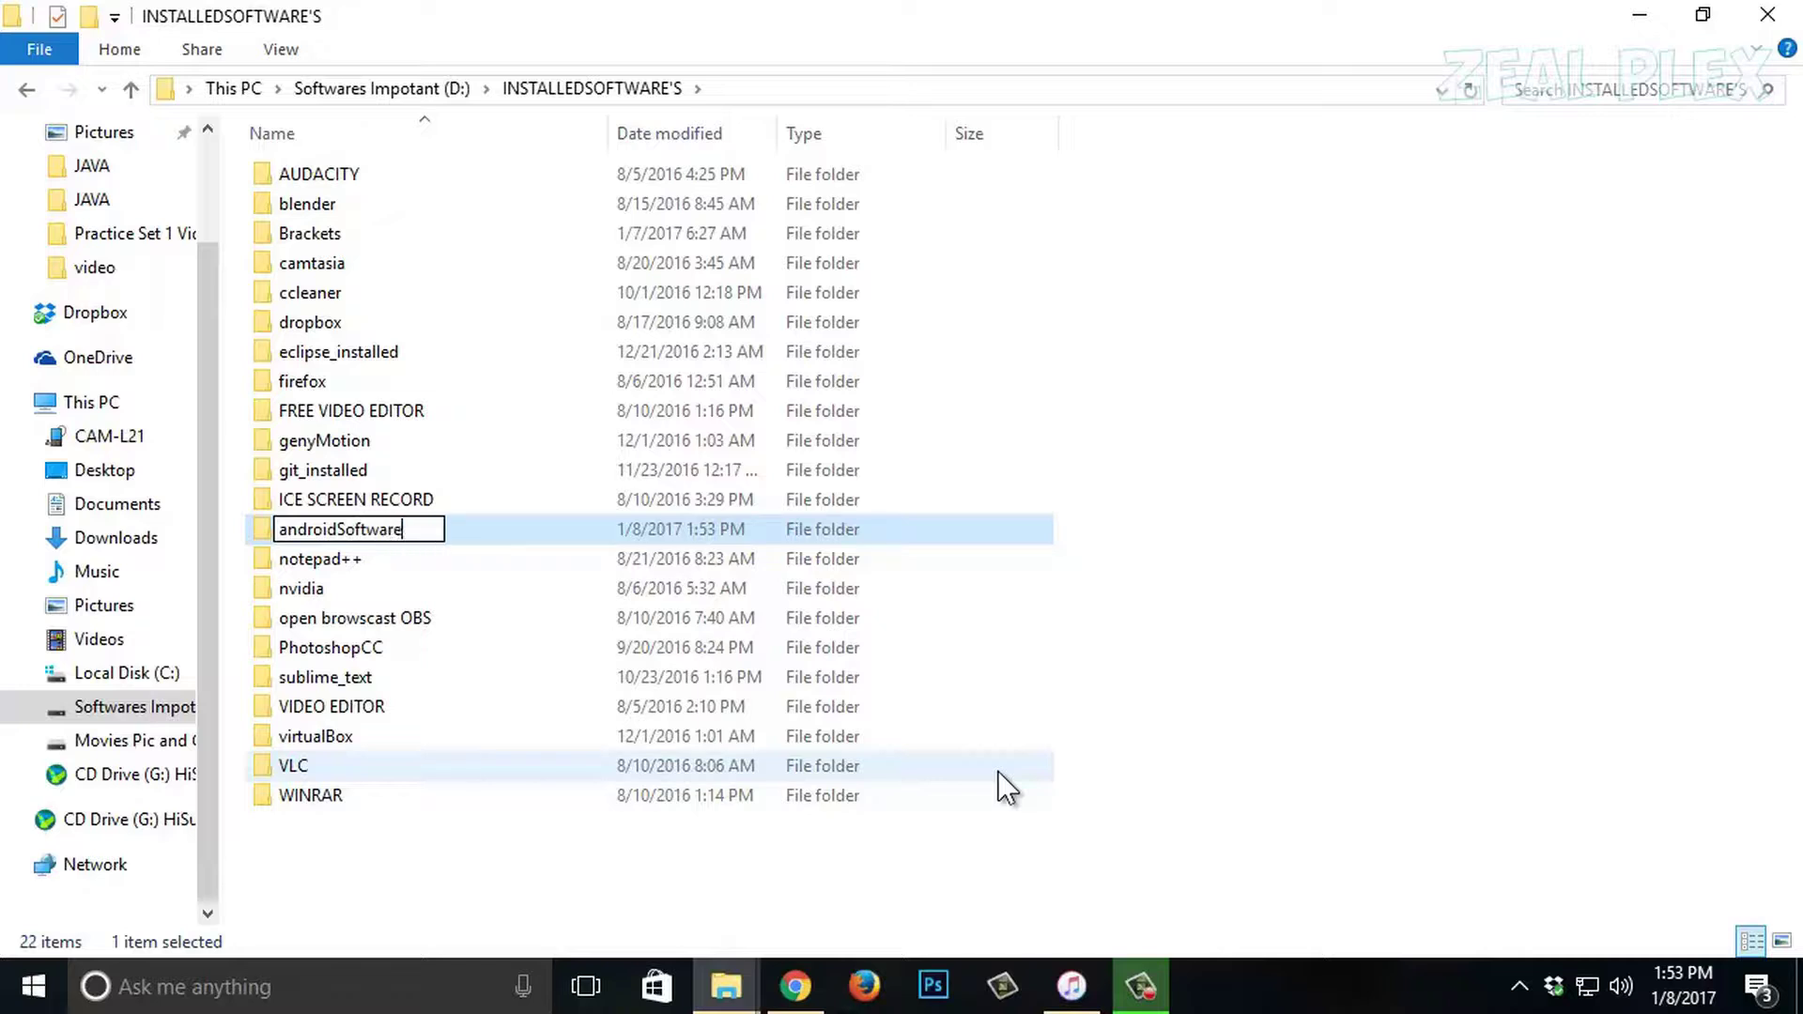
left_click(454, 830)
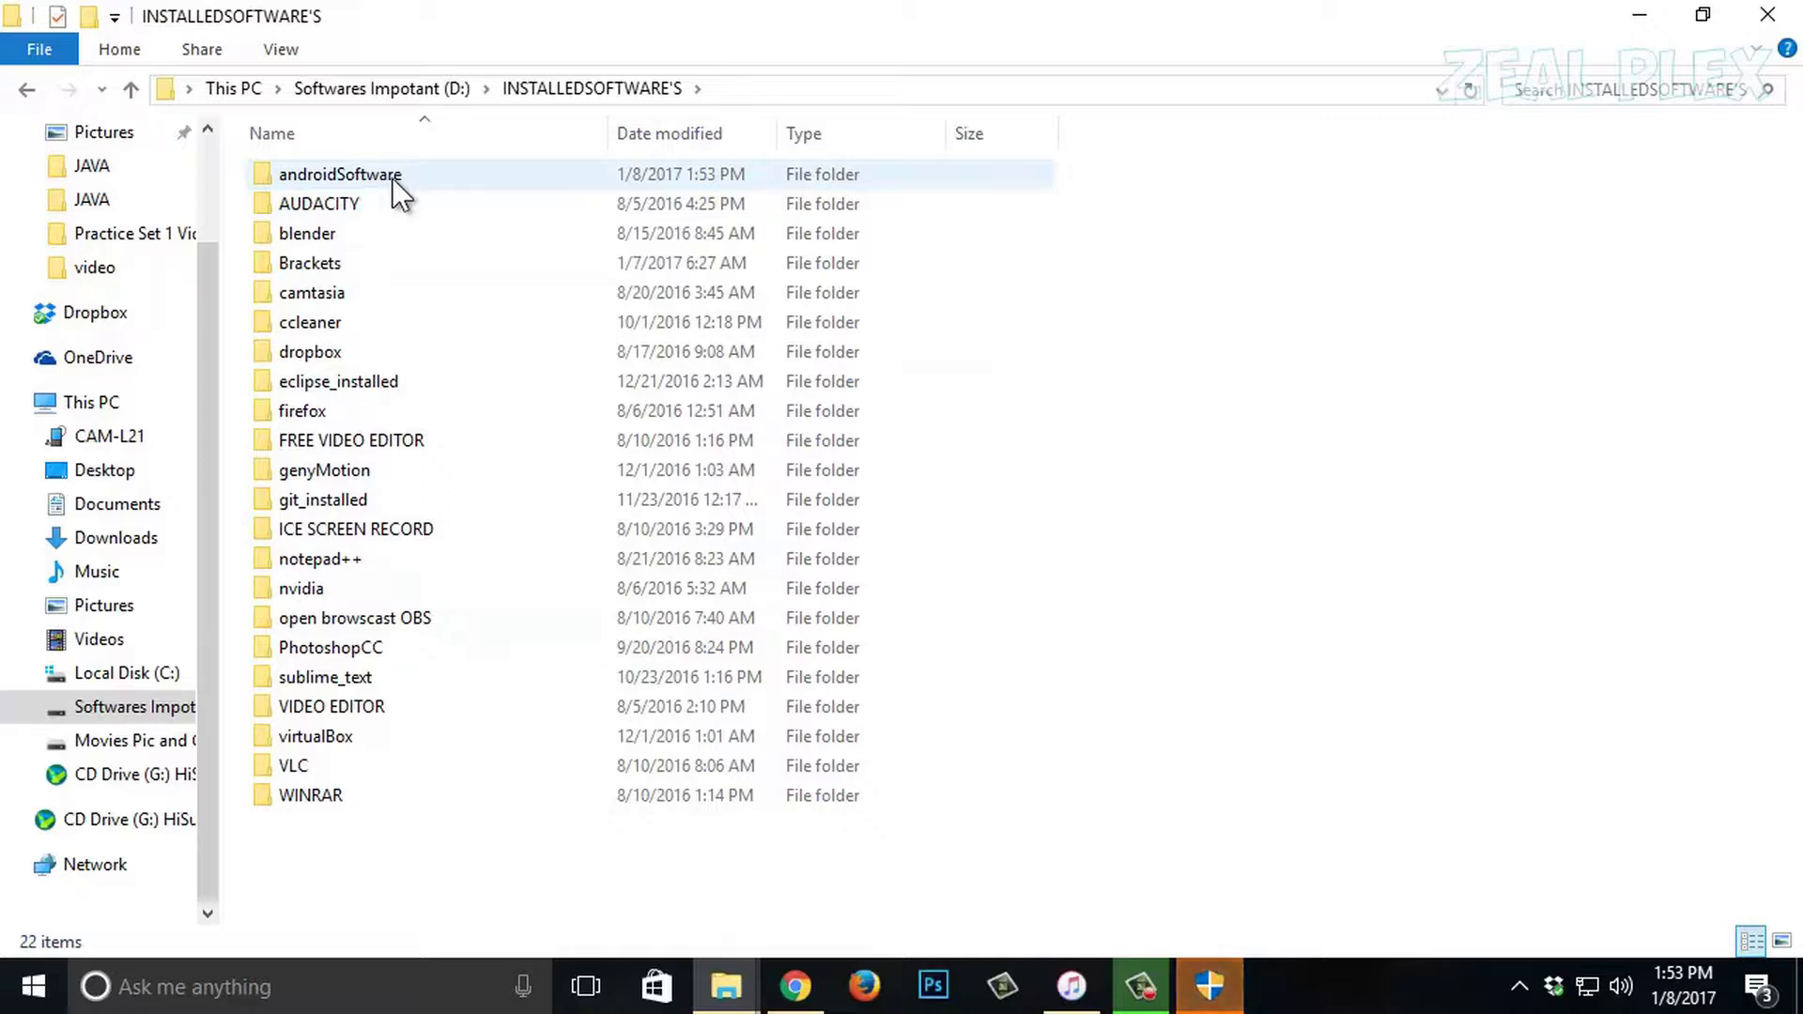
Rename the androidSoftware folder as androidStudio.
right_click(391, 179)
left_click(586, 905)
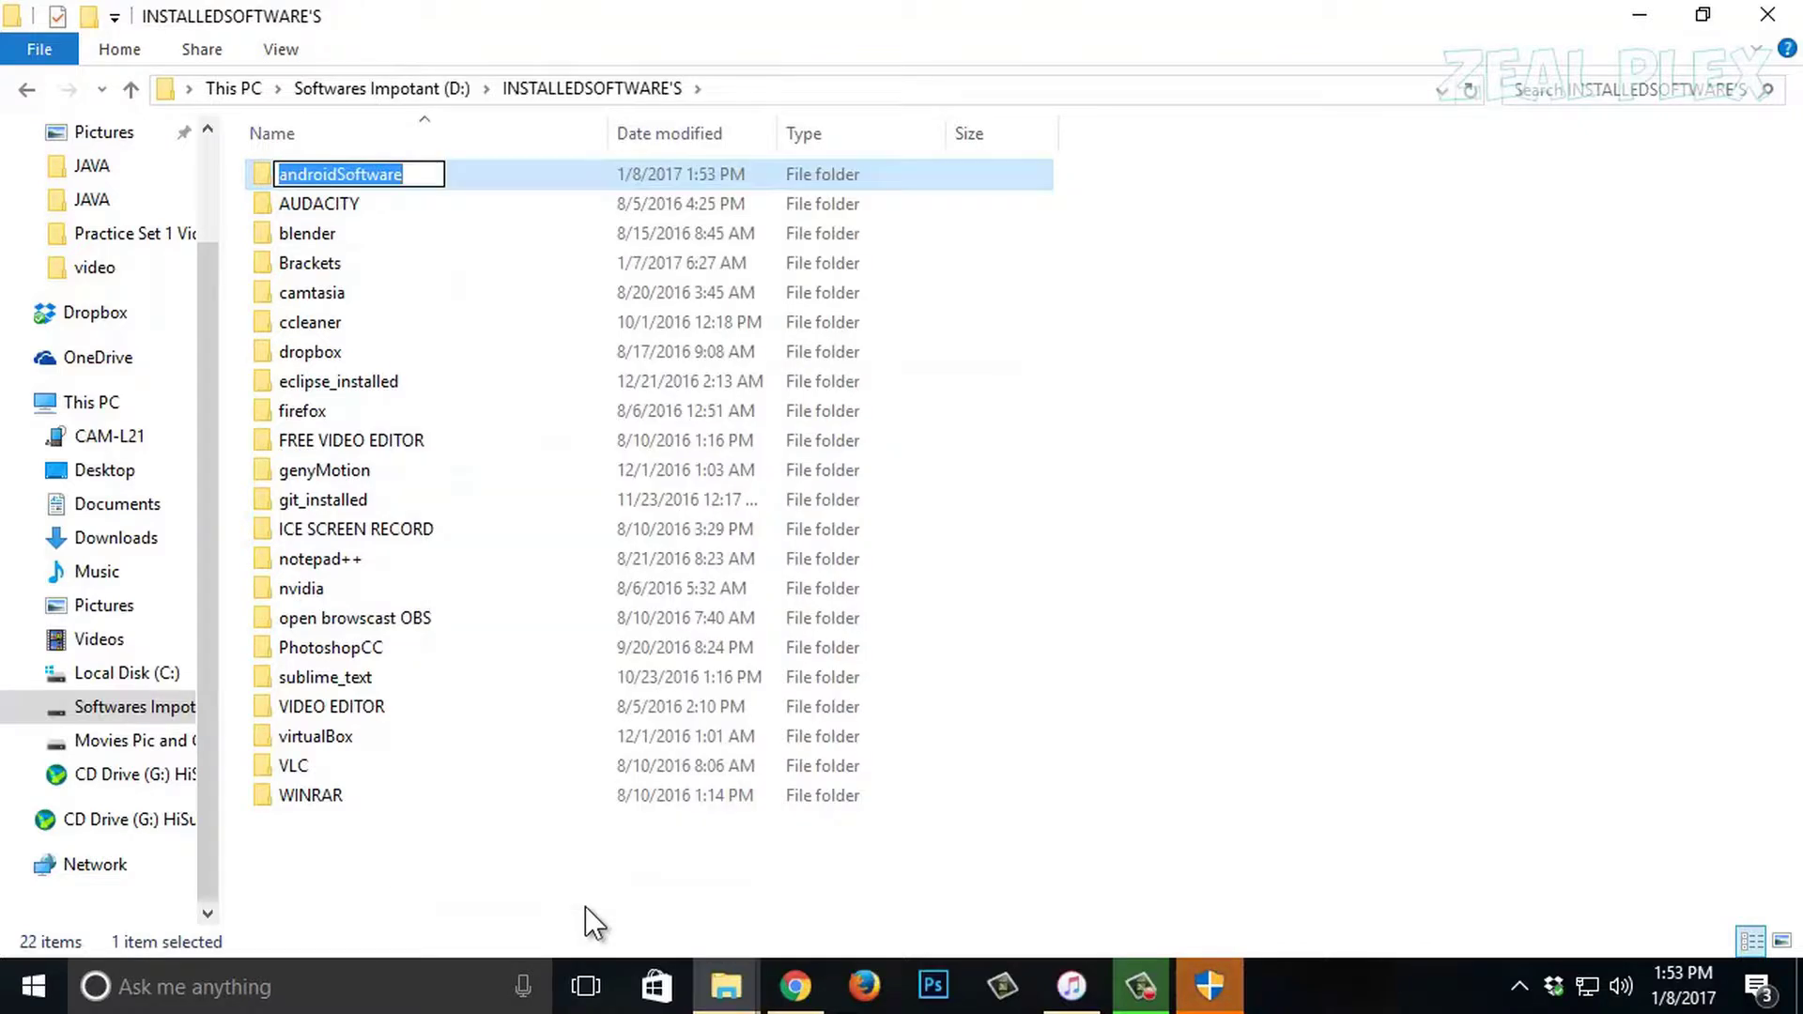
key("End")
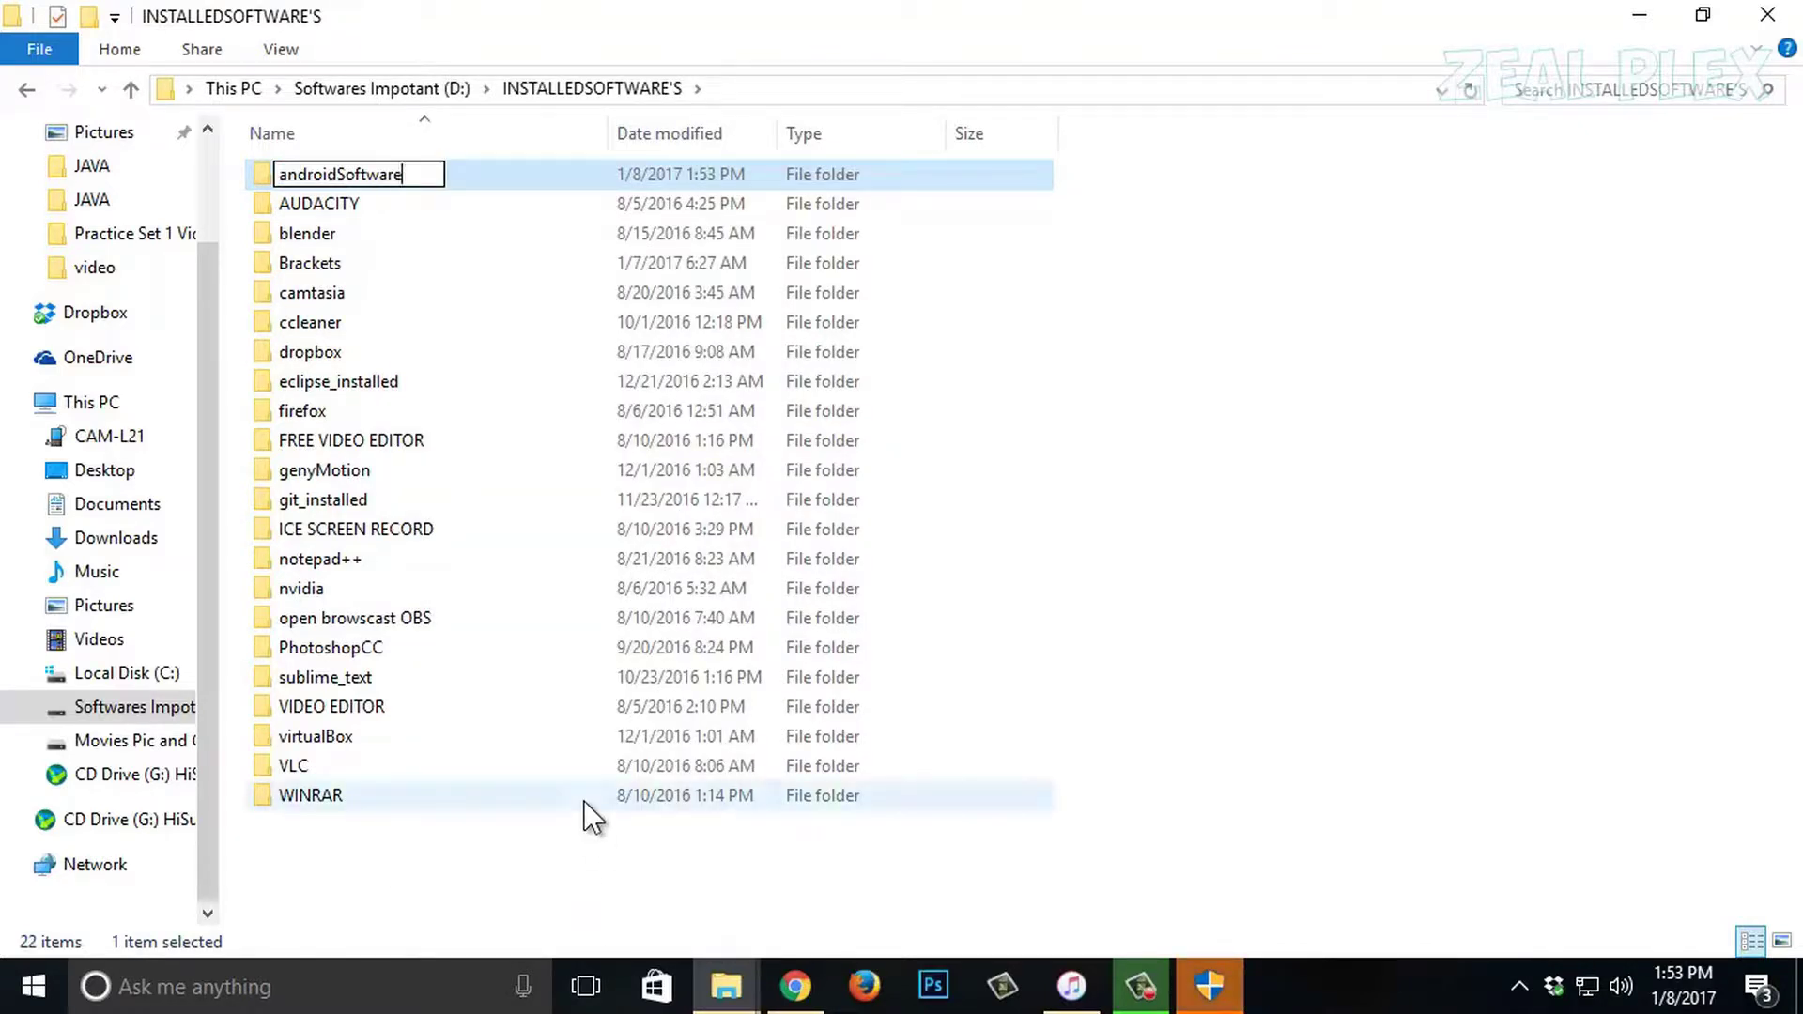
key("BackSpace")
key("BackSpace")
key("BackSpace")
key("BackSpace")
key("BackSpace")
key("BackSpace")
key("BackSpace")
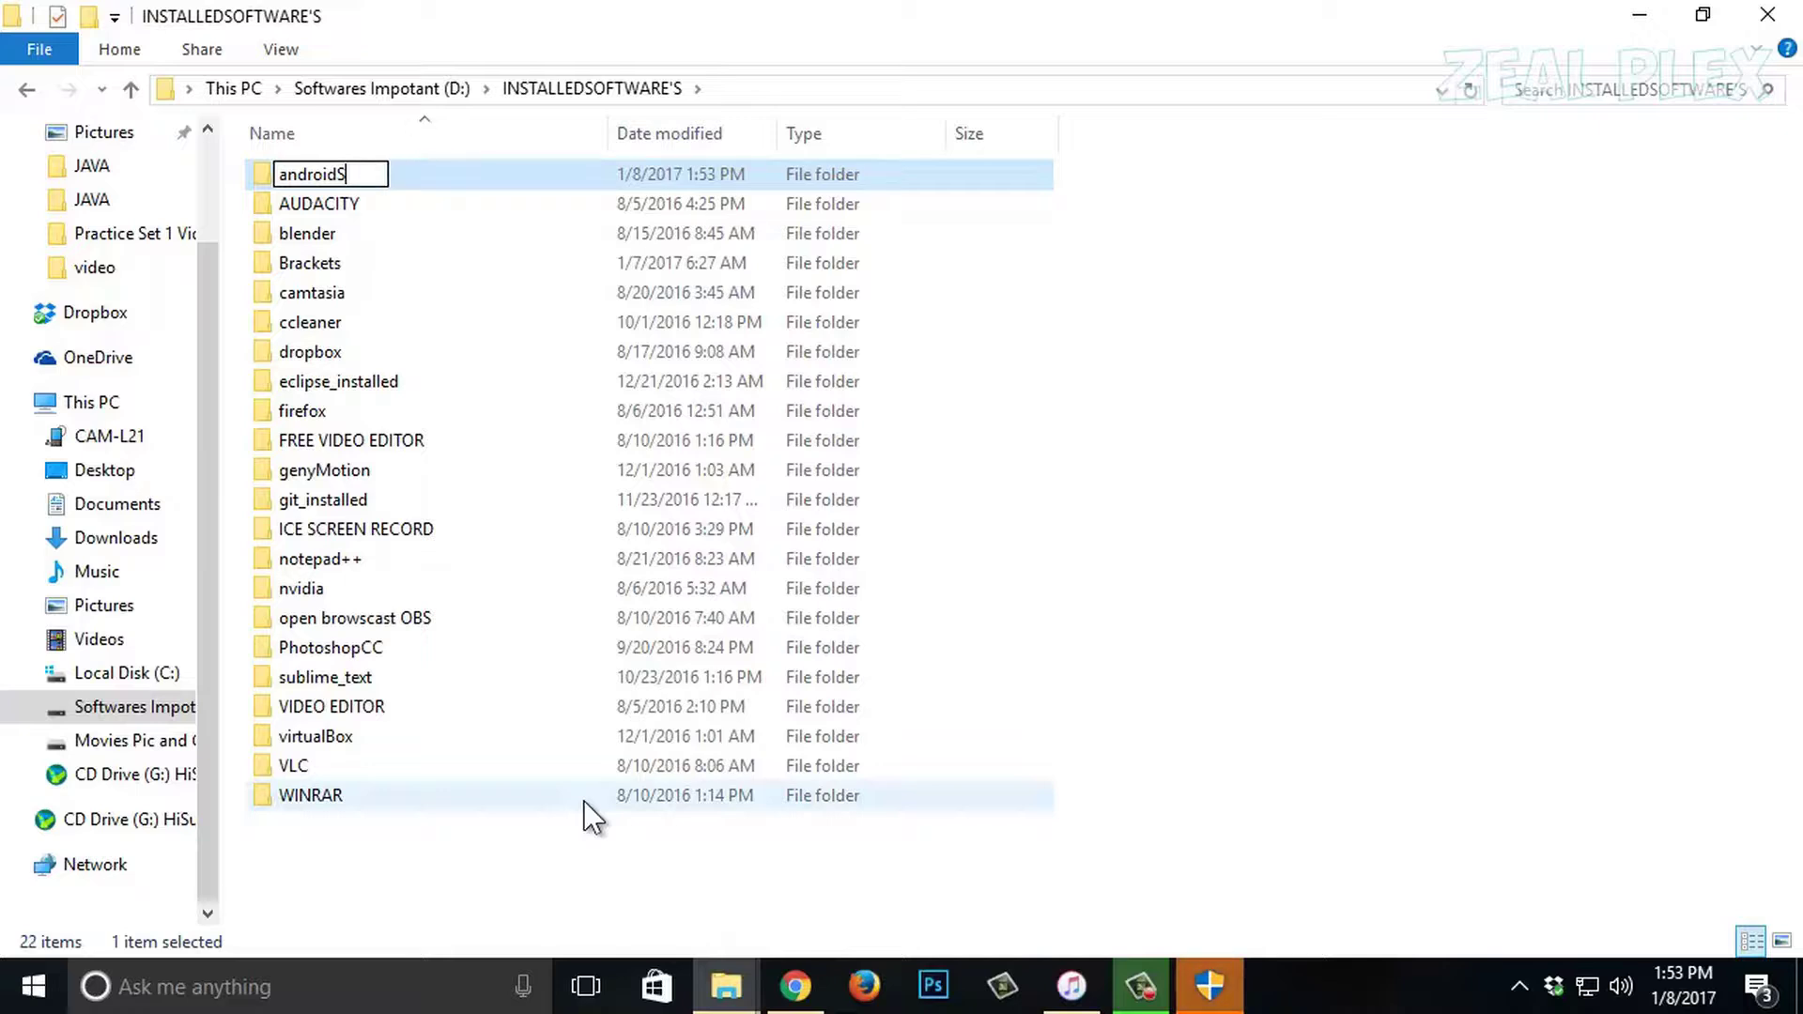
type("tudio")
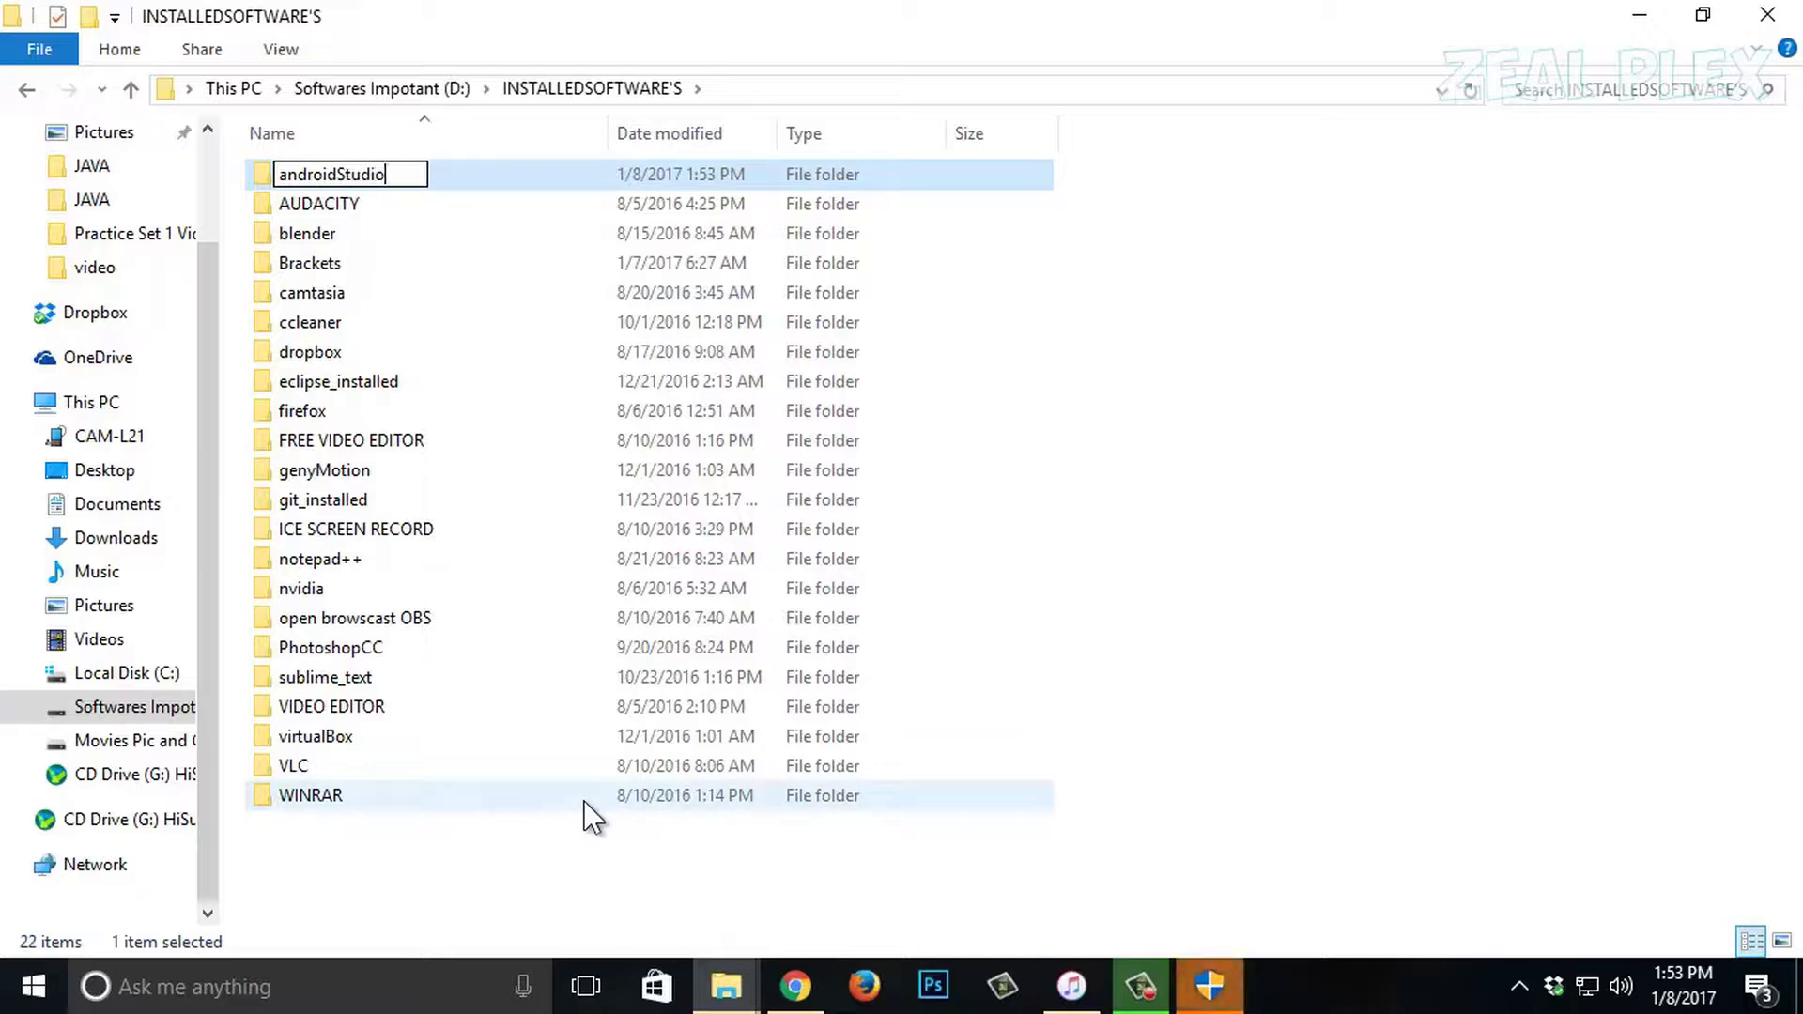
key("Return")
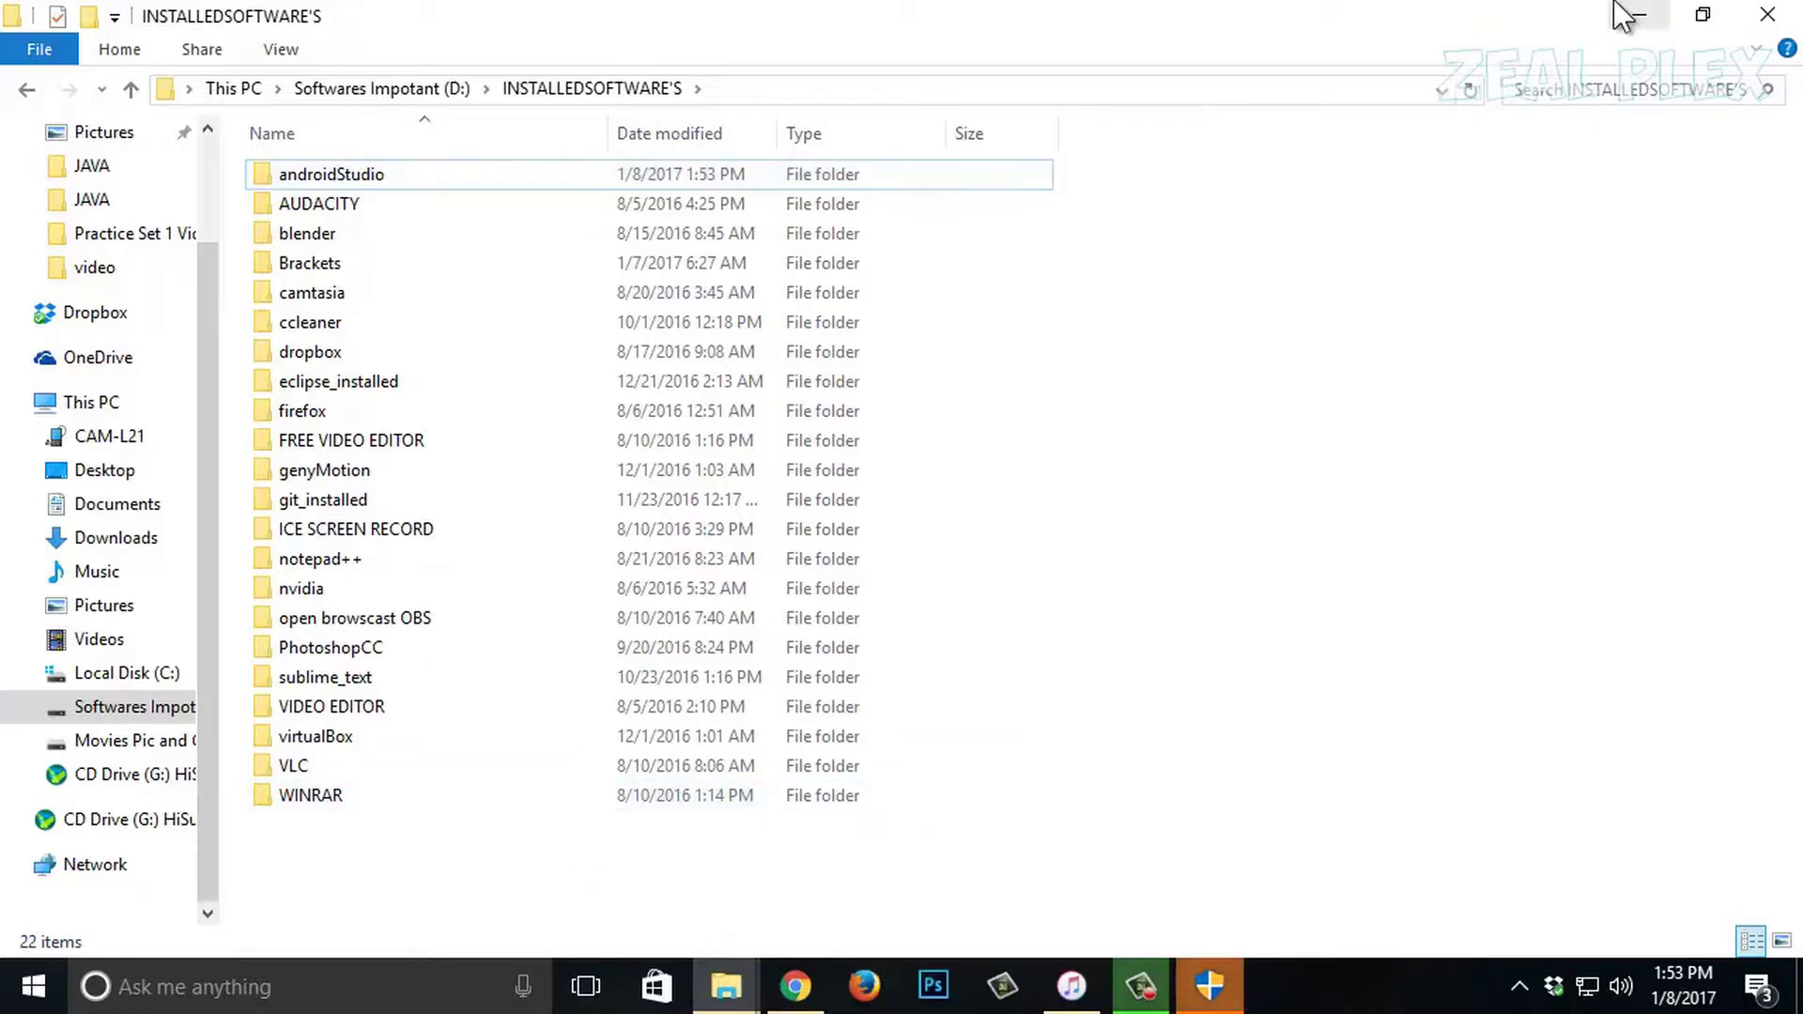
Switch to Android Studio Setup, keep the Android Studio, Android SDK and Android Virtual Device components, and continue to the install locations.
left_click(1639, 14)
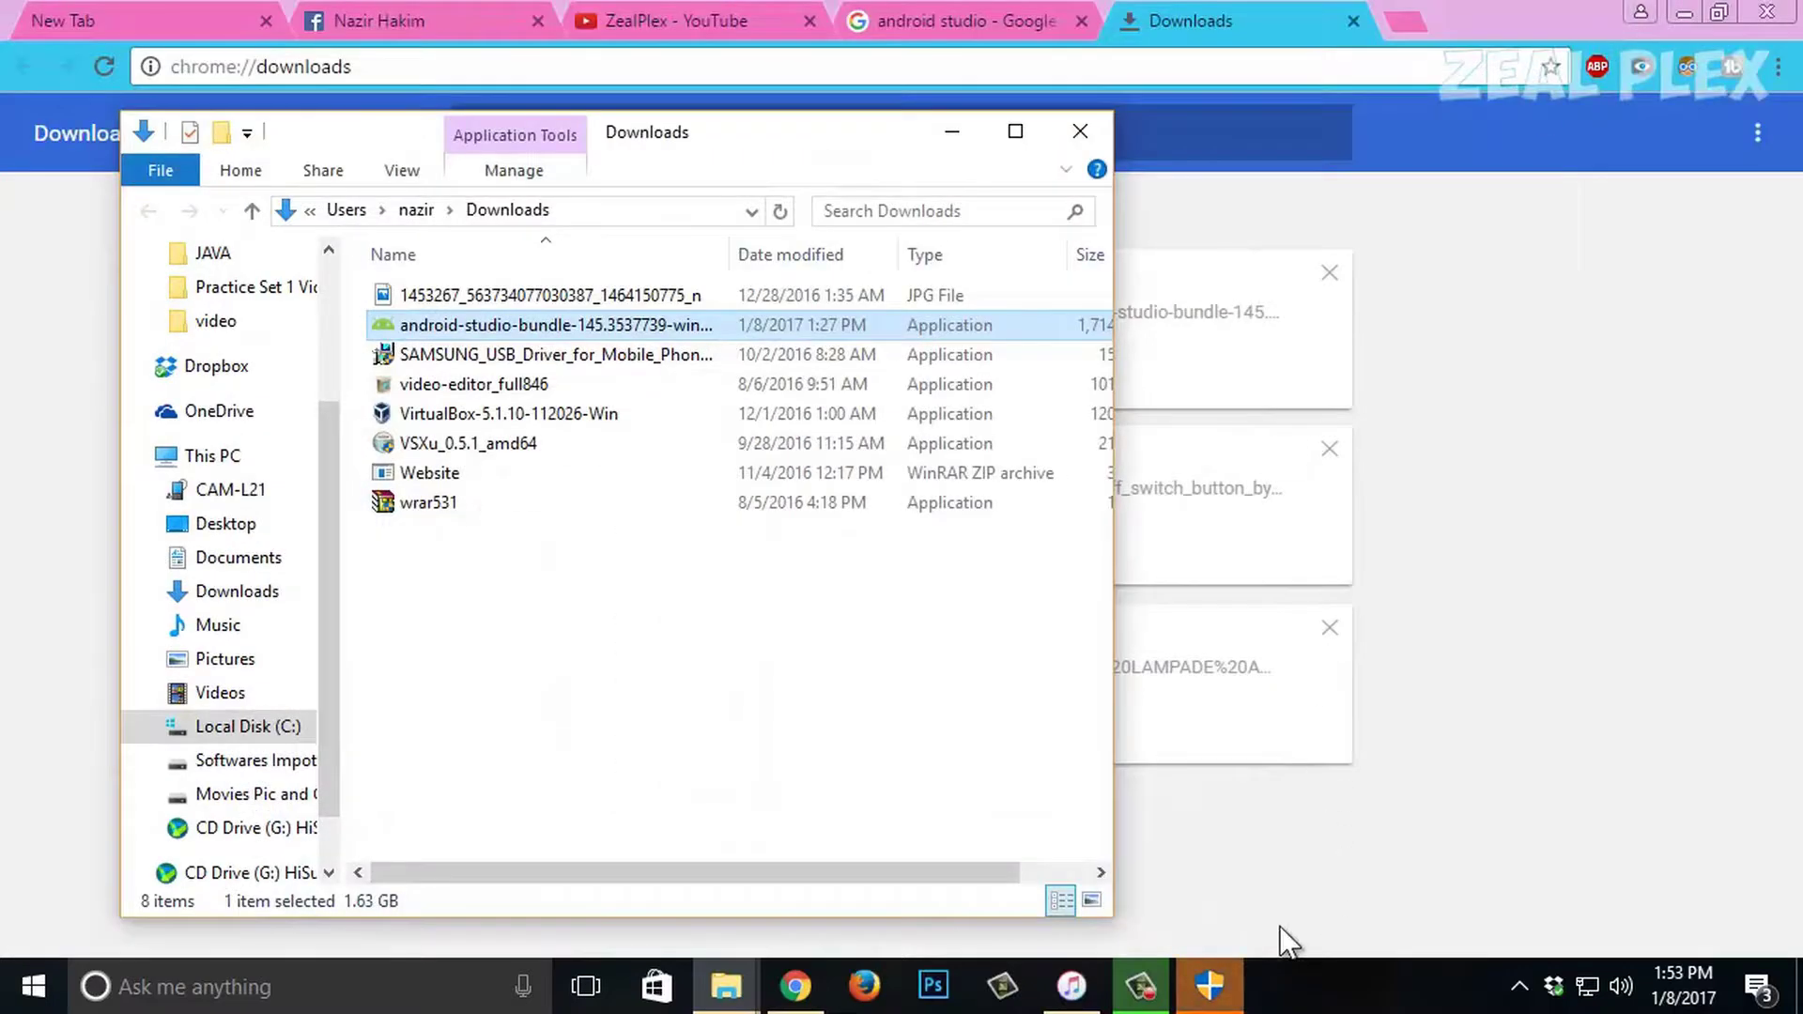
left_click(1224, 993)
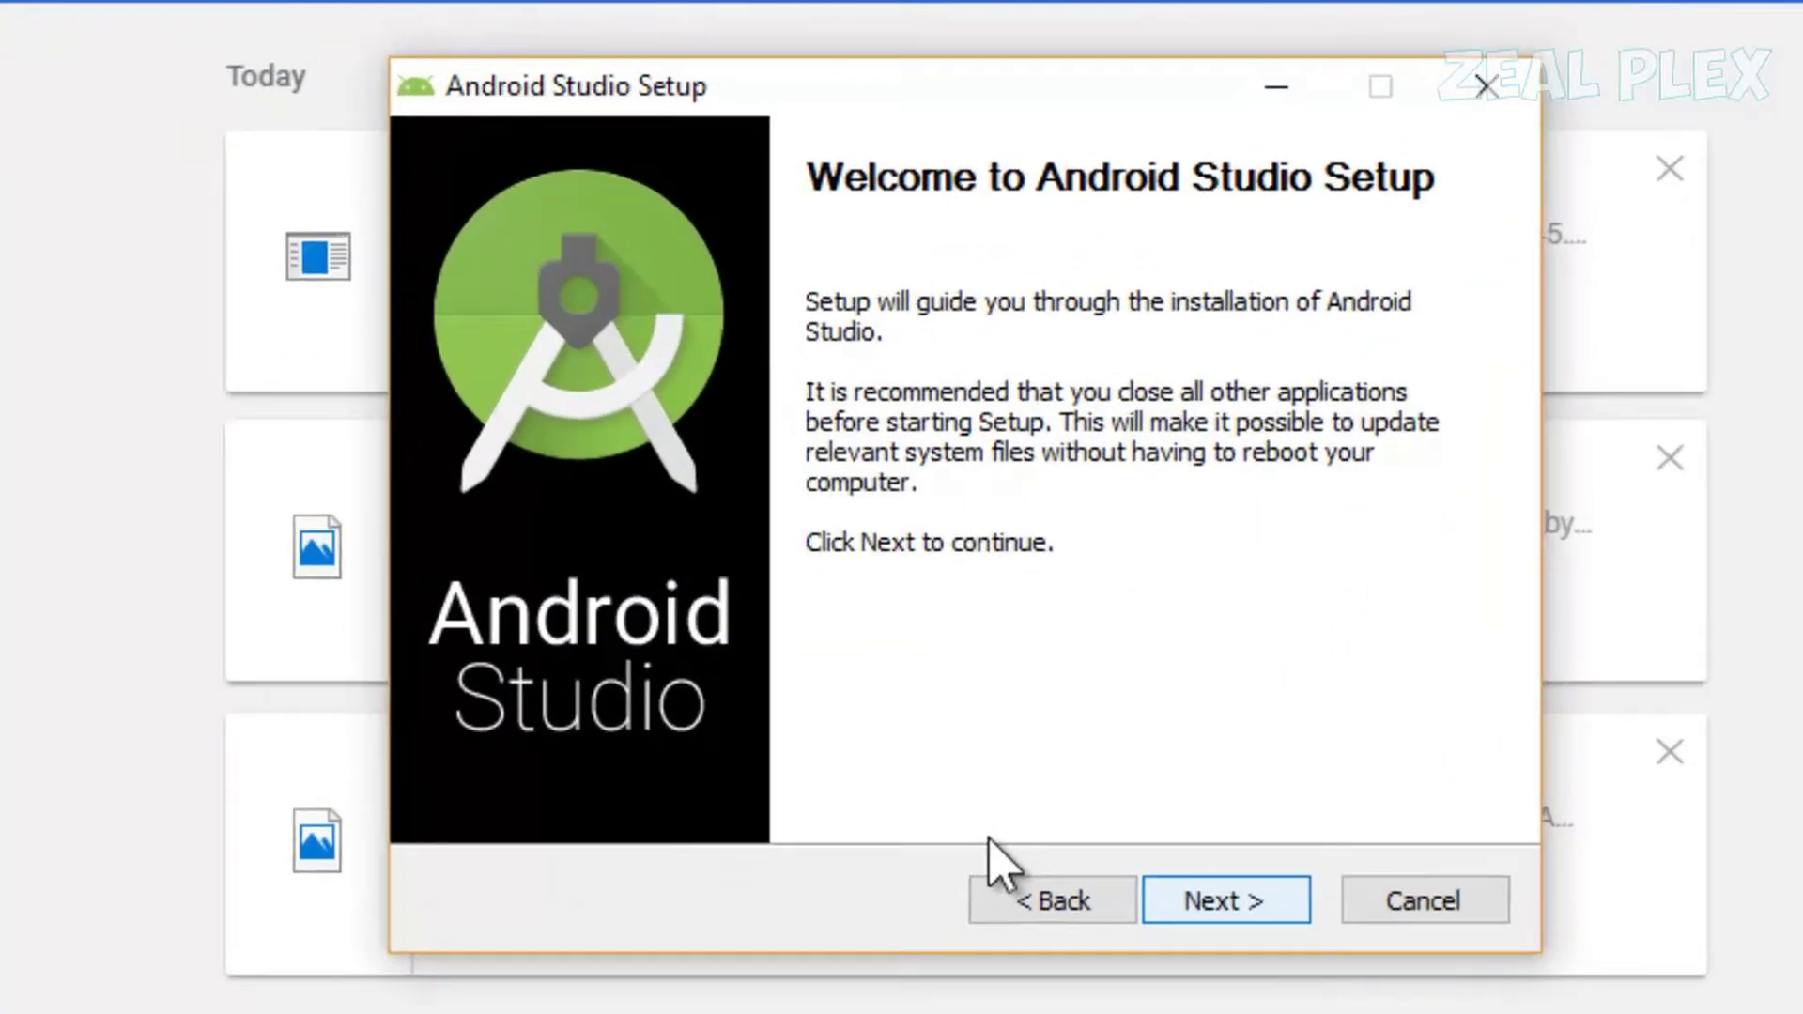
key("Return")
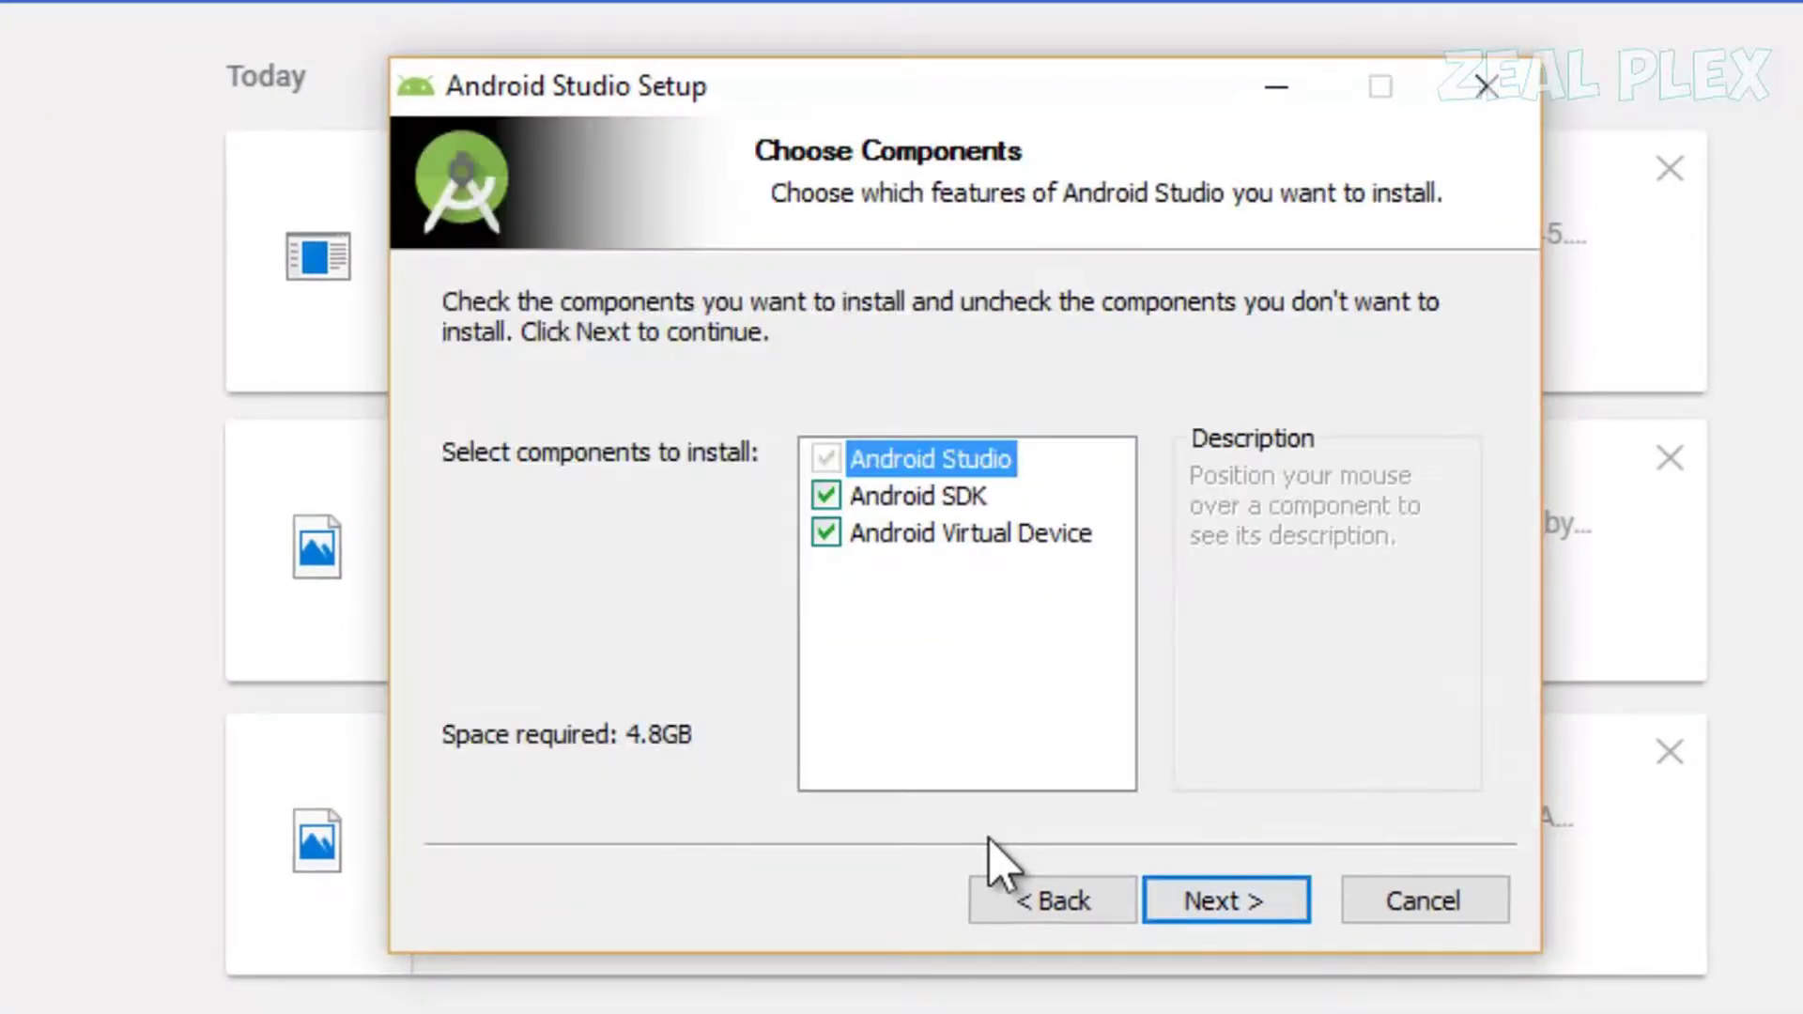
key("Return")
key("Return")
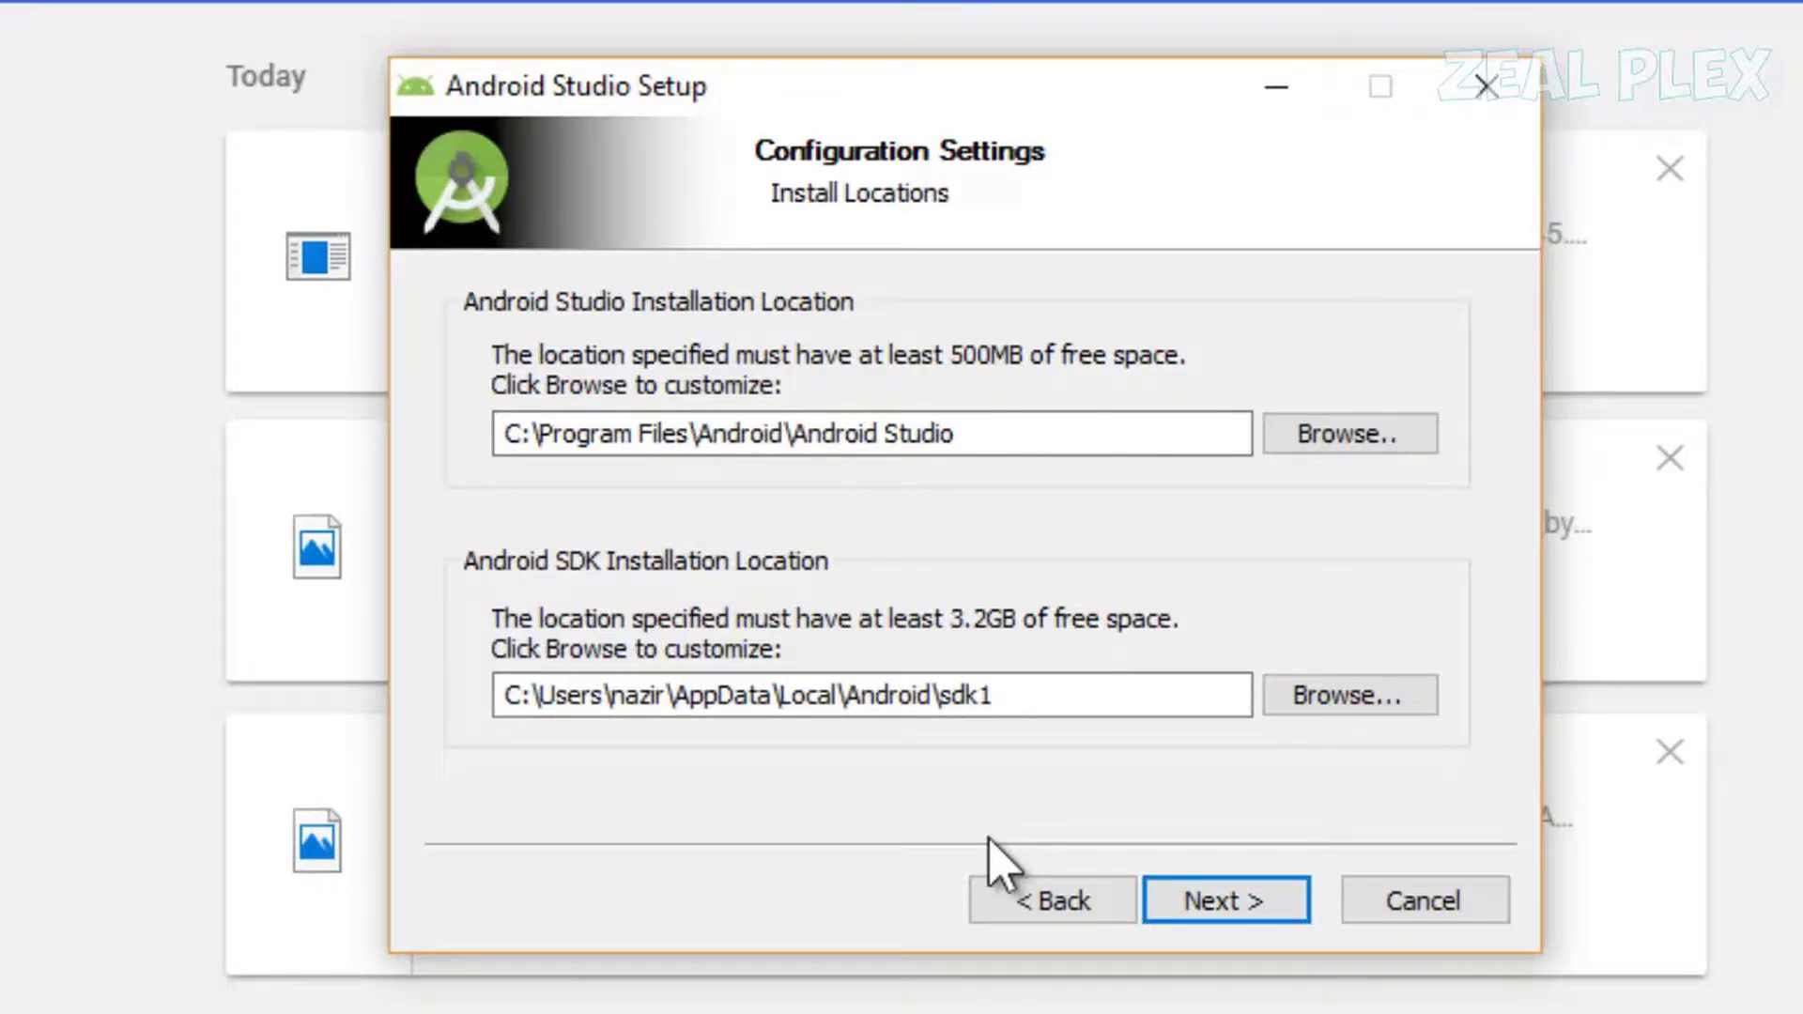
Set the Android Studio installation location to D:\INSTALLEDSOFTWARE'S\androidStudio by browsing for the folder.
key("Tab")
key("Tab")
key("Return")
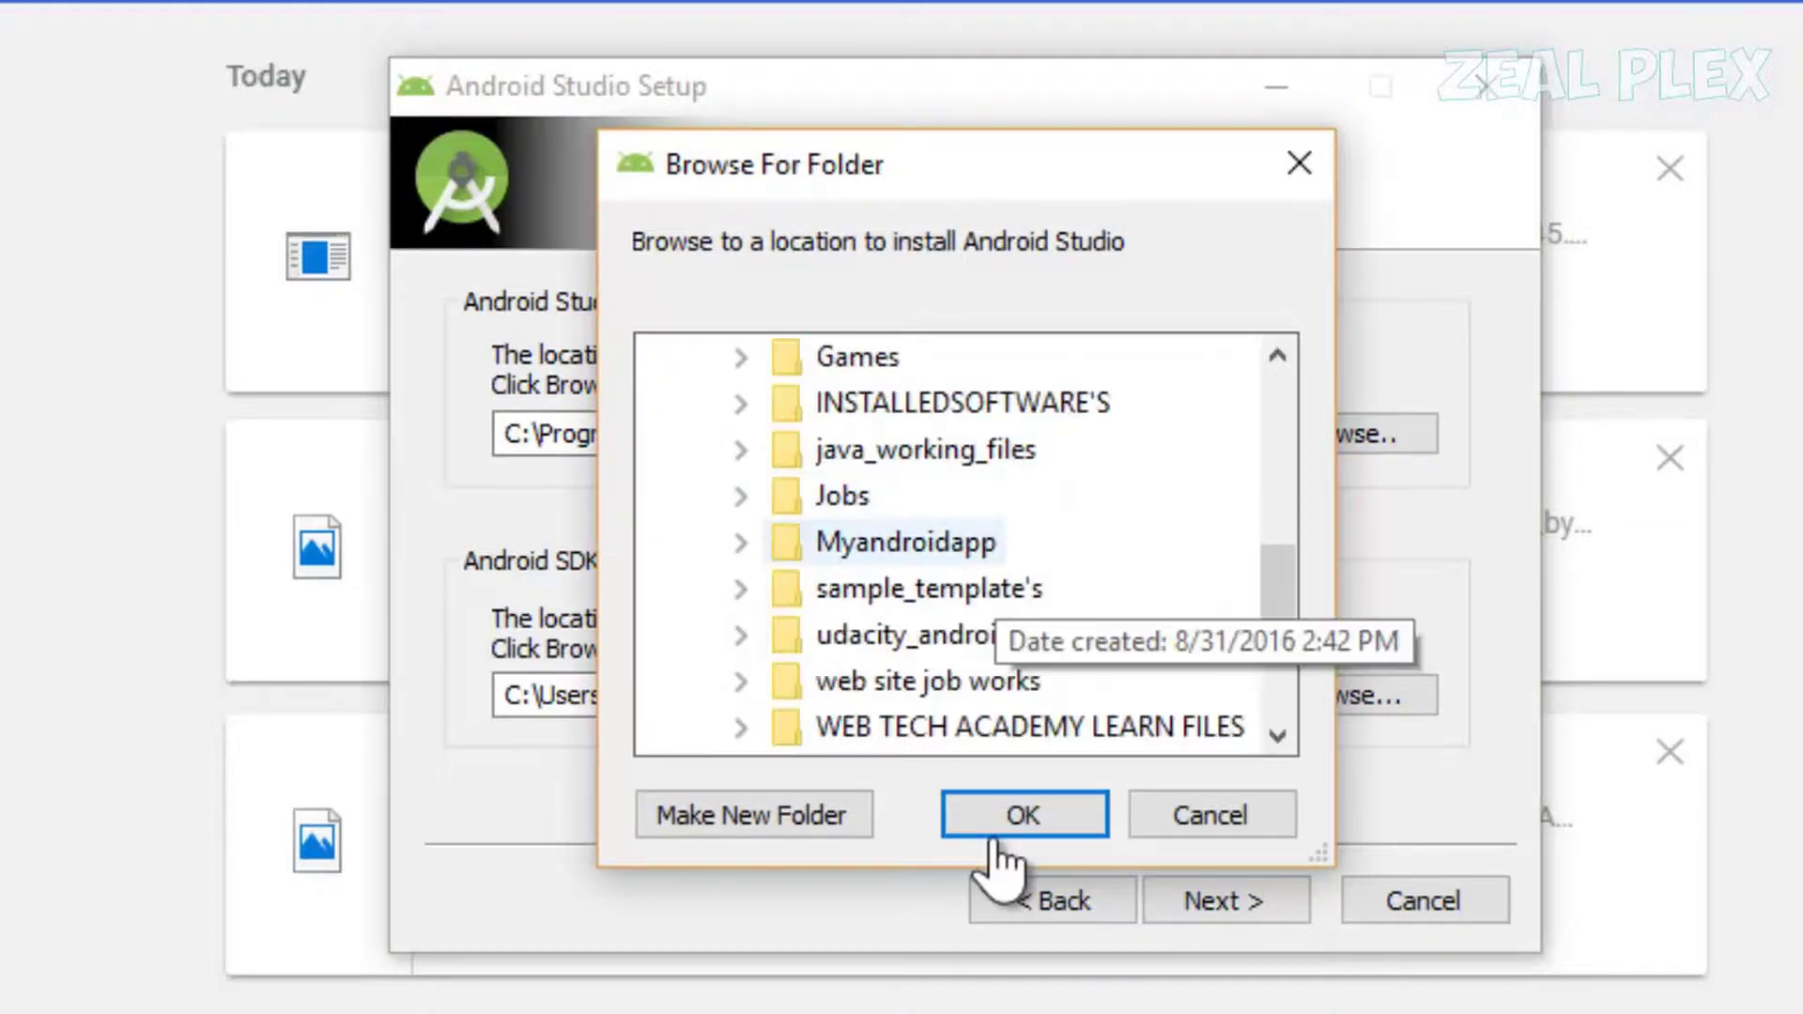
key("Right")
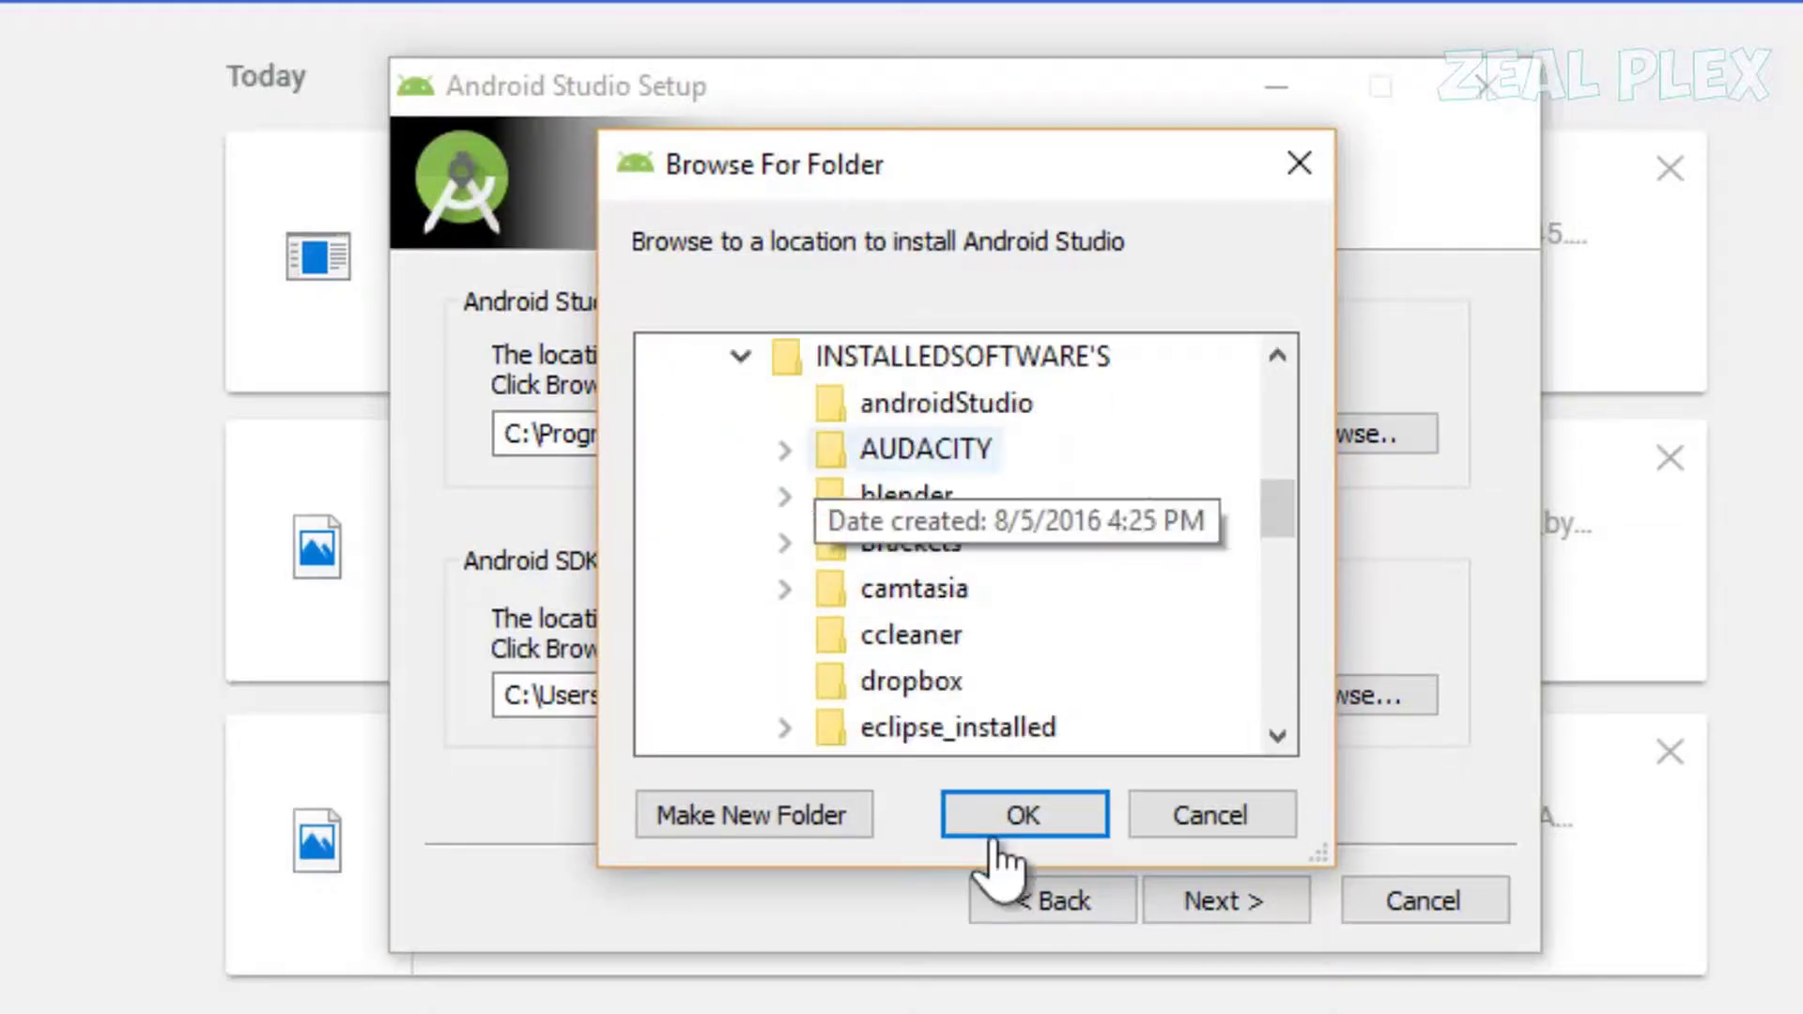
key("Down")
key("Return")
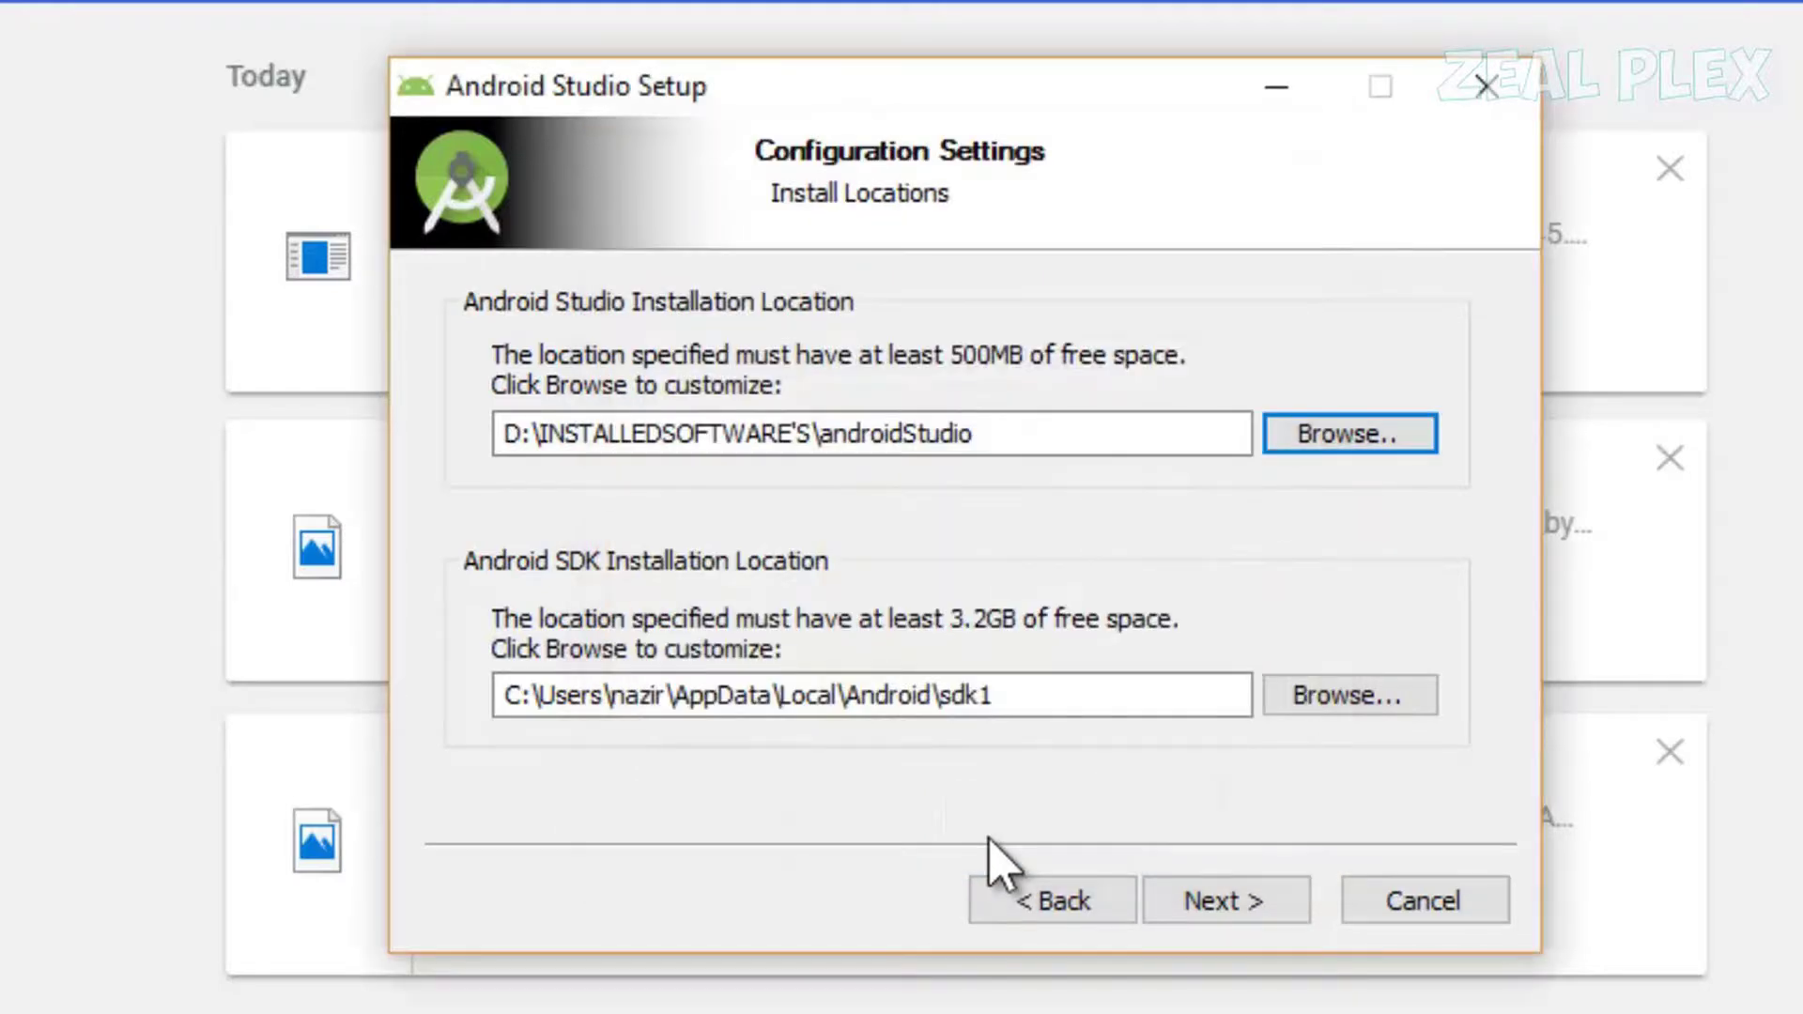
Install Android Studio with the default SDK location and Start Menu folder, showing the details, and finish setup with Start Android Studio enabled.
key("Tab")
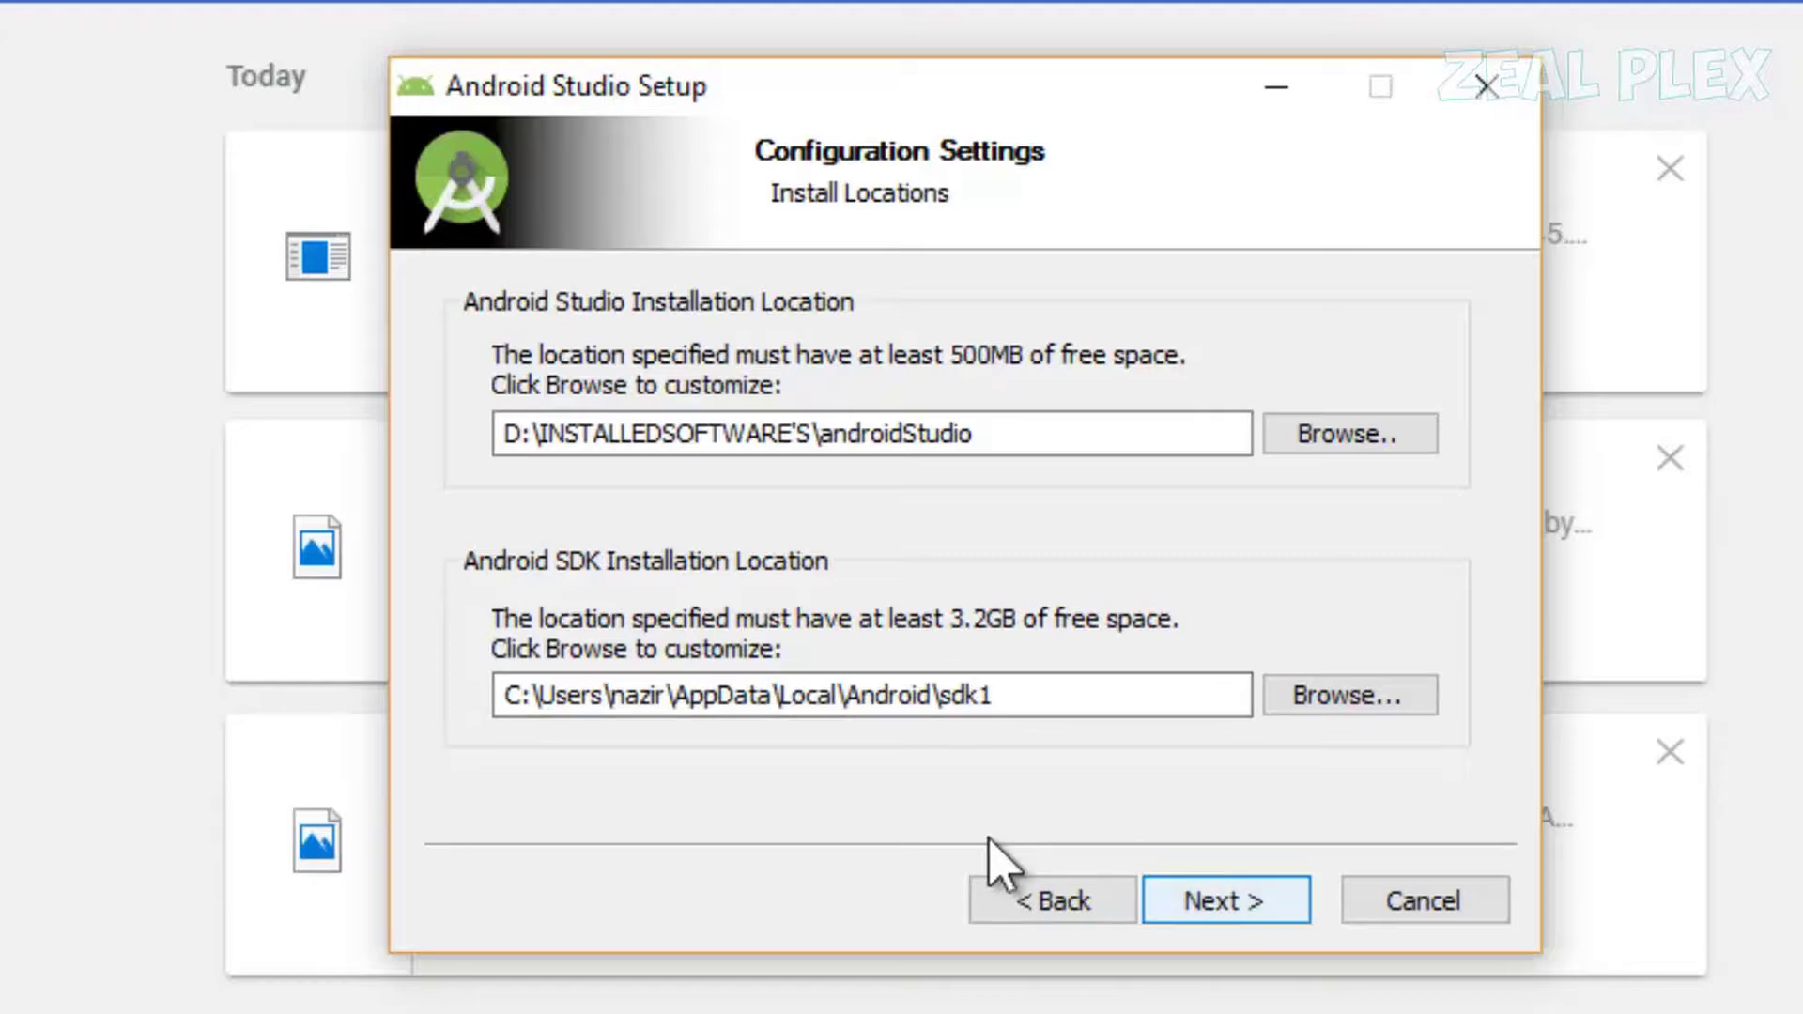
key("Return")
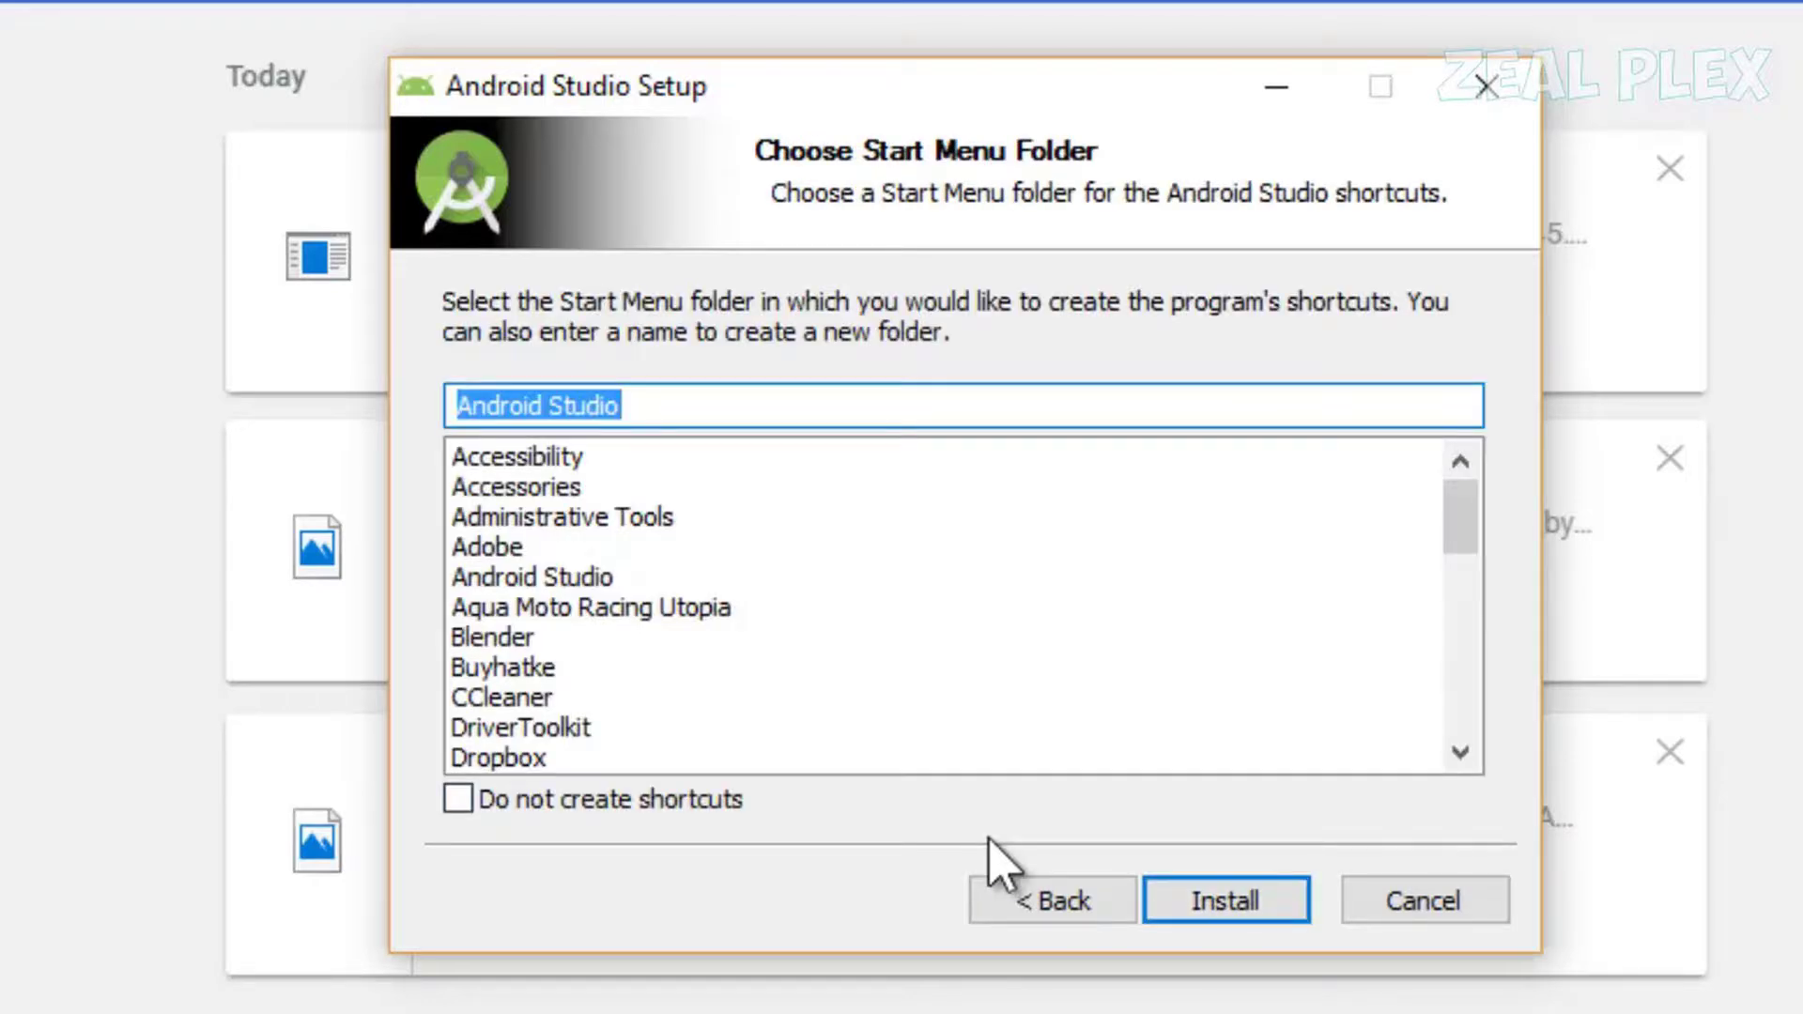
key("Return")
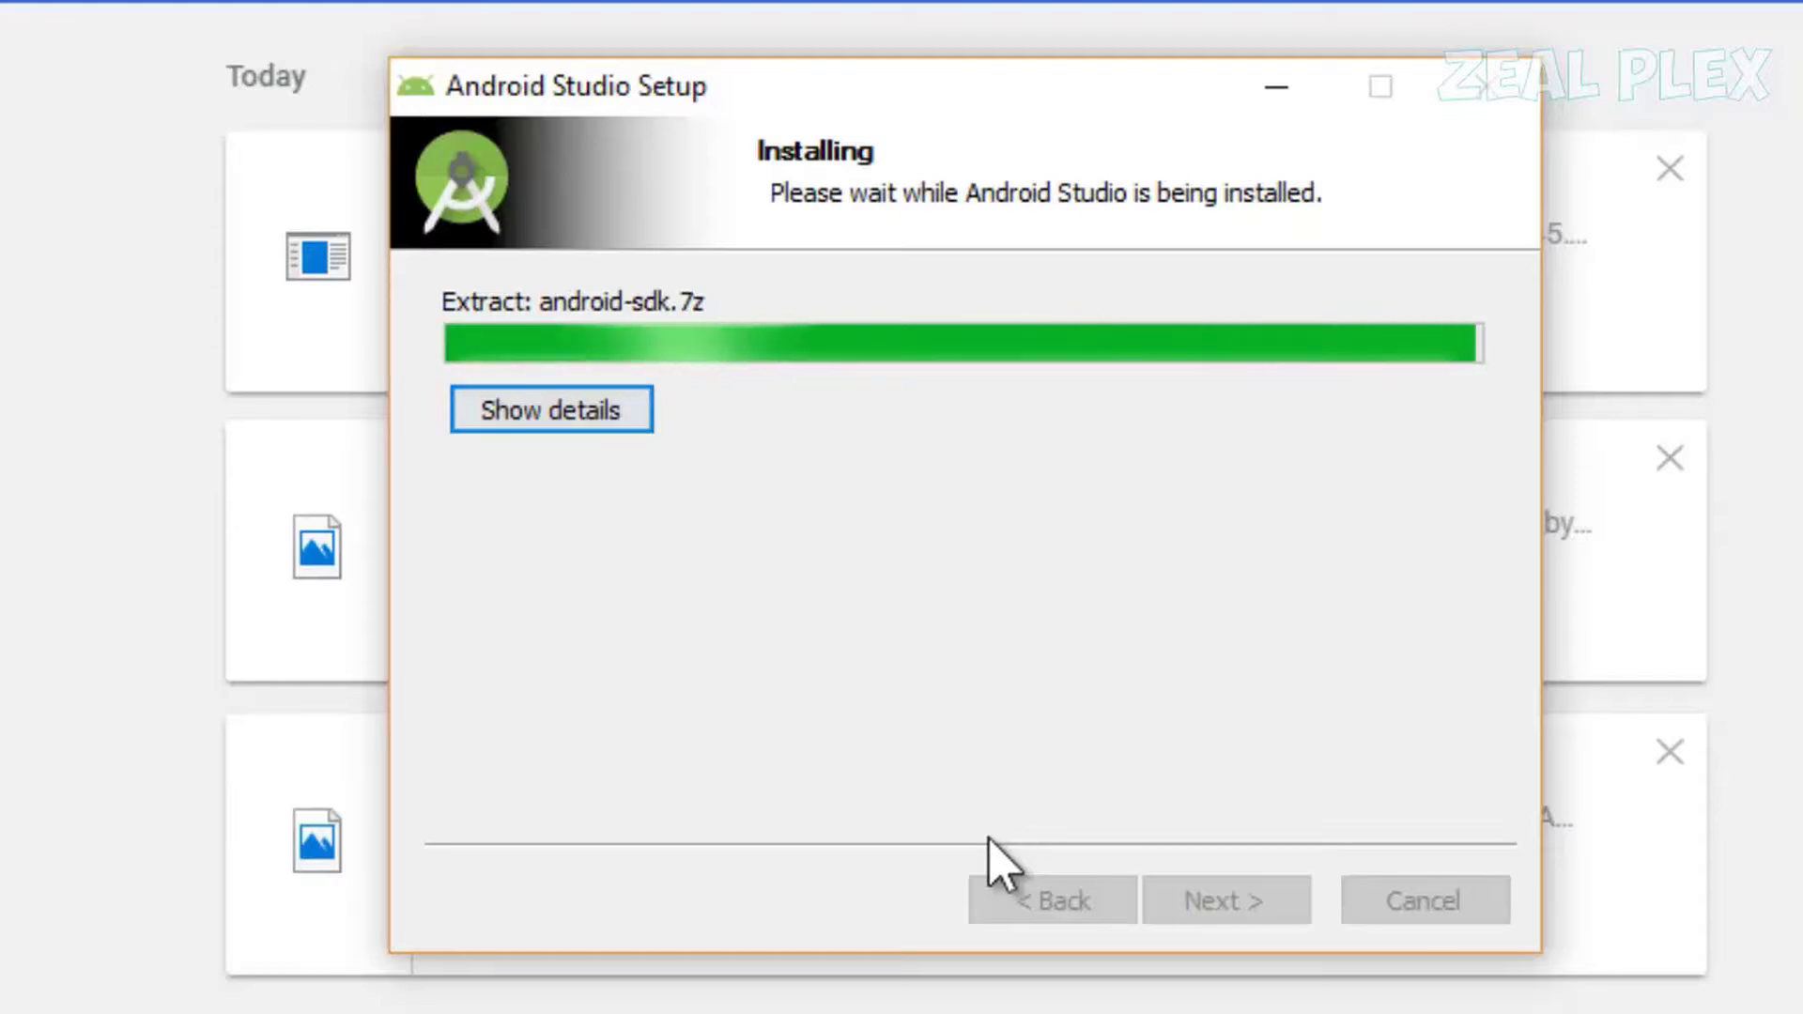
key("Return")
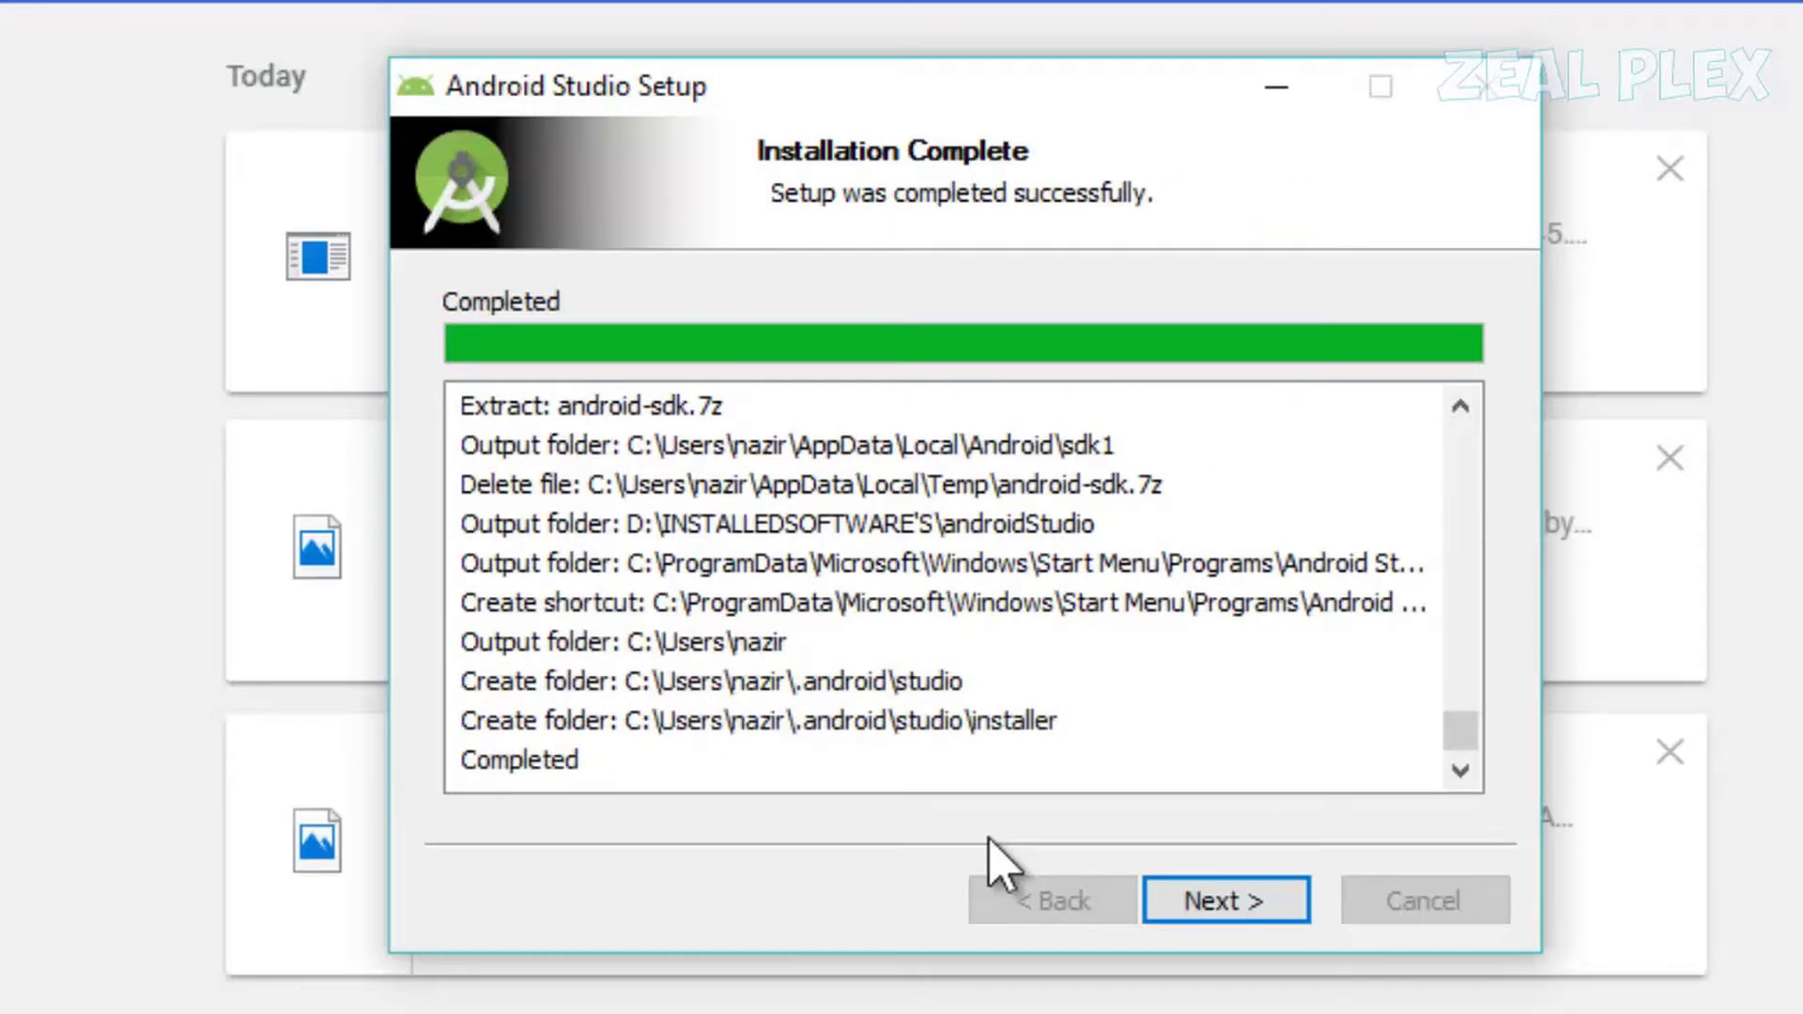
key("Return")
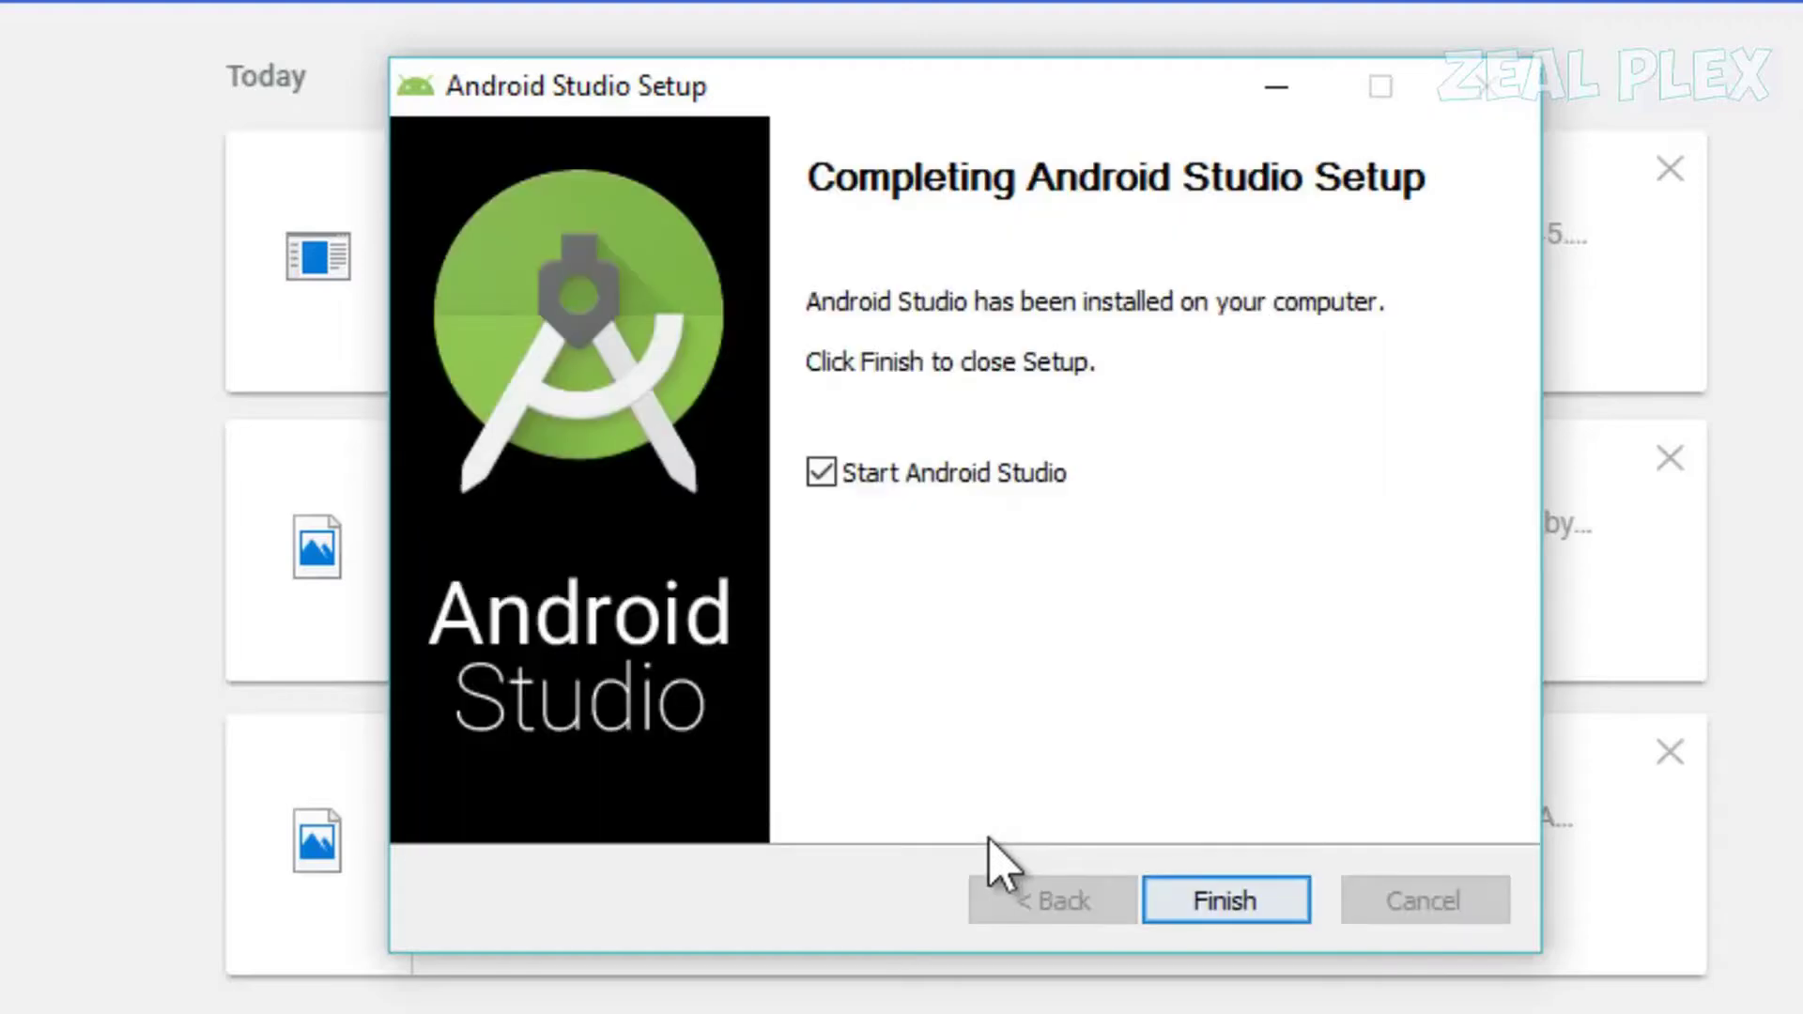
key("Return")
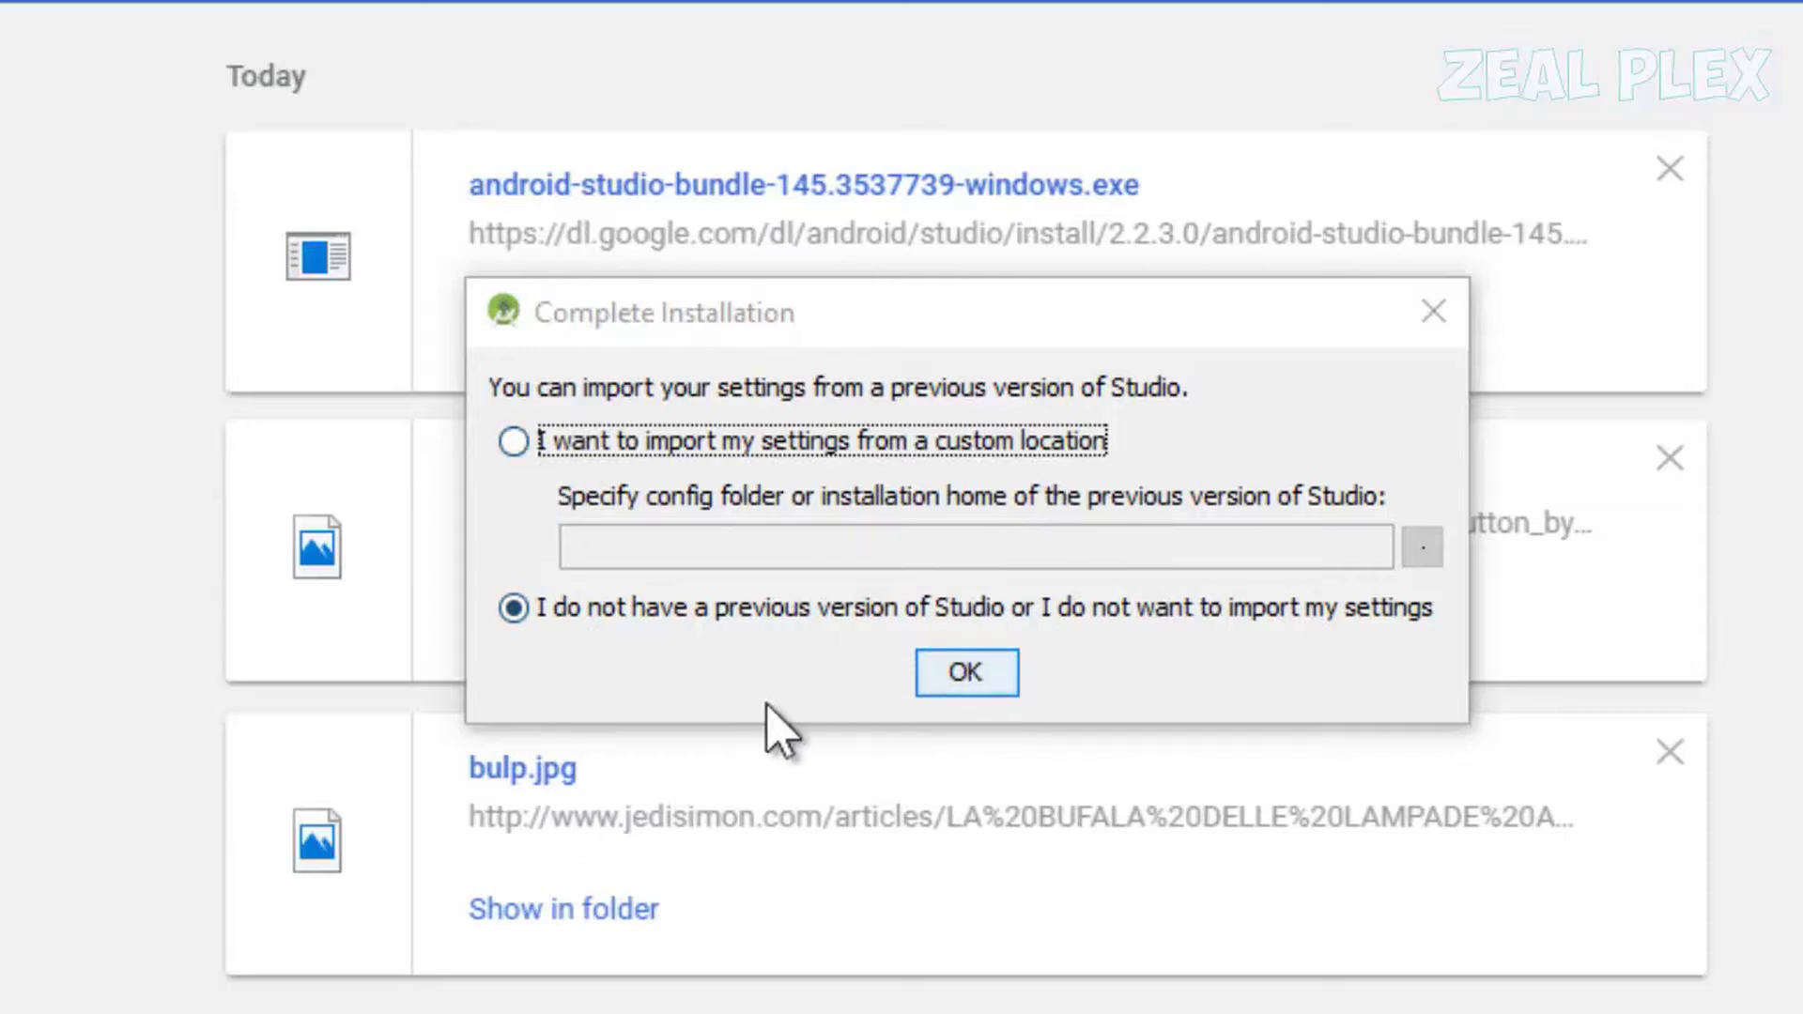
Skip importing previous settings and complete the Android Studio Setup Wizard with the Standard install type.
left_click(958, 695)
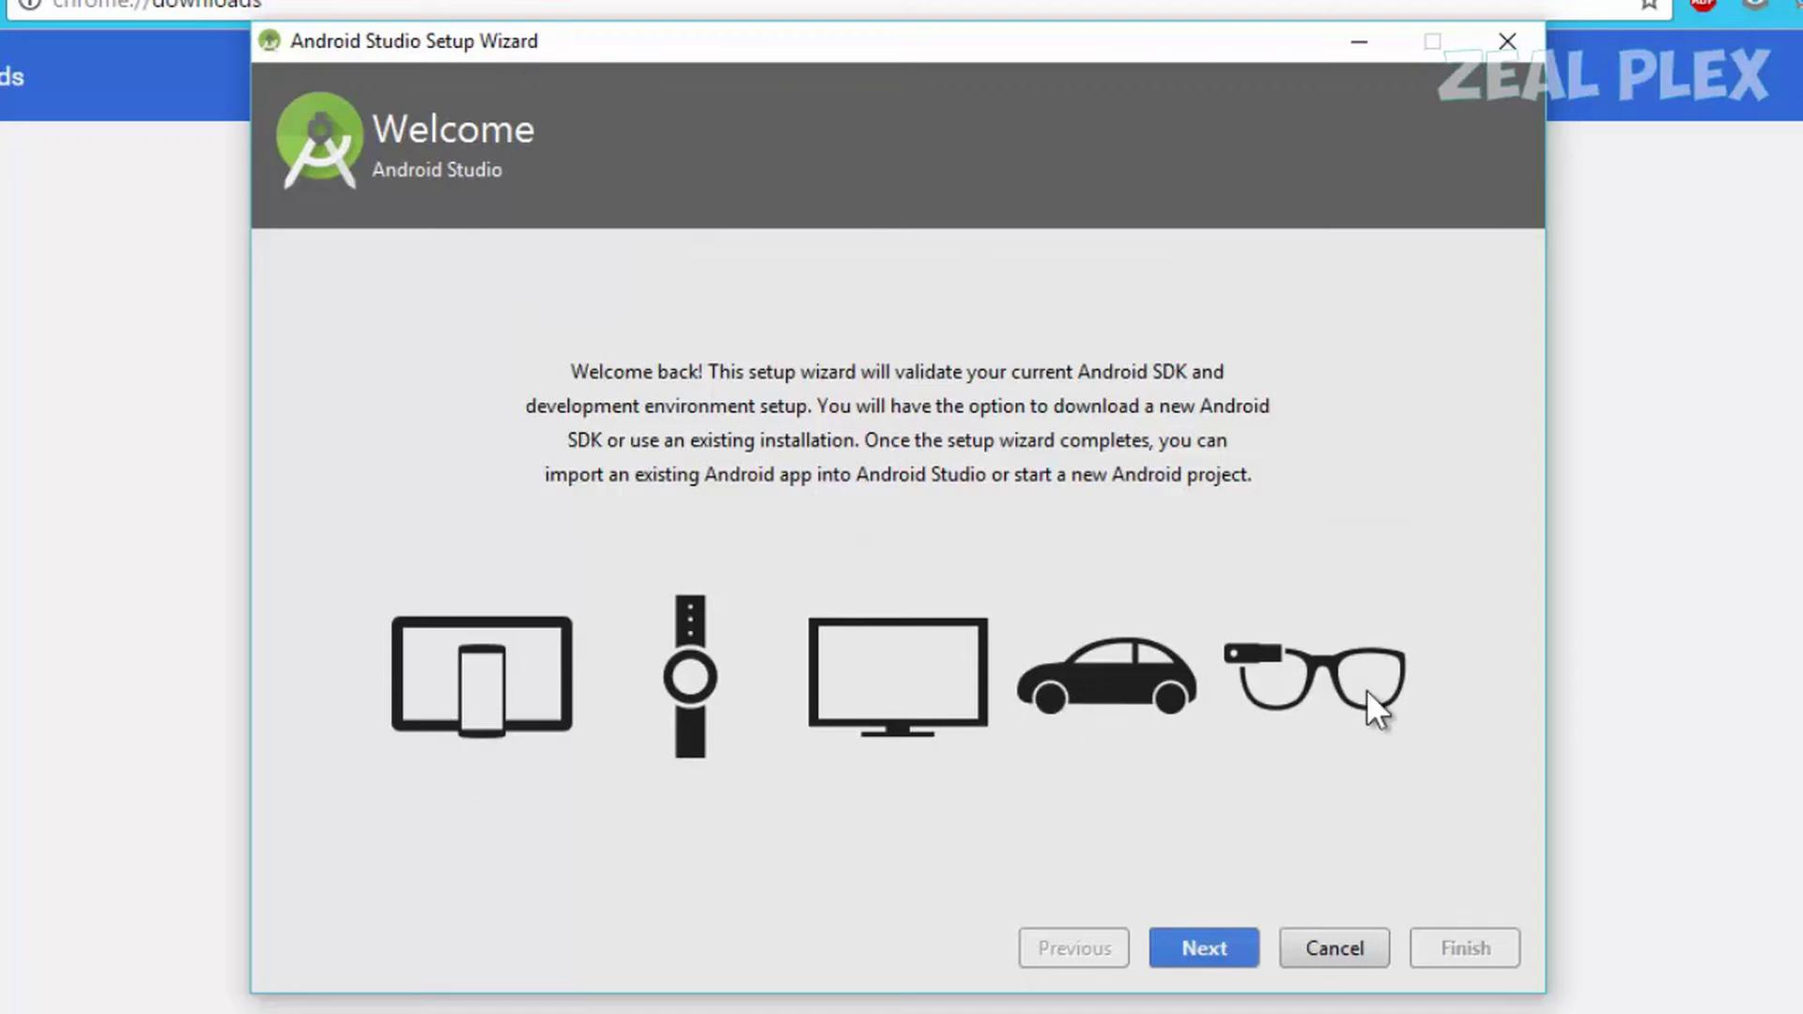
left_click(1181, 949)
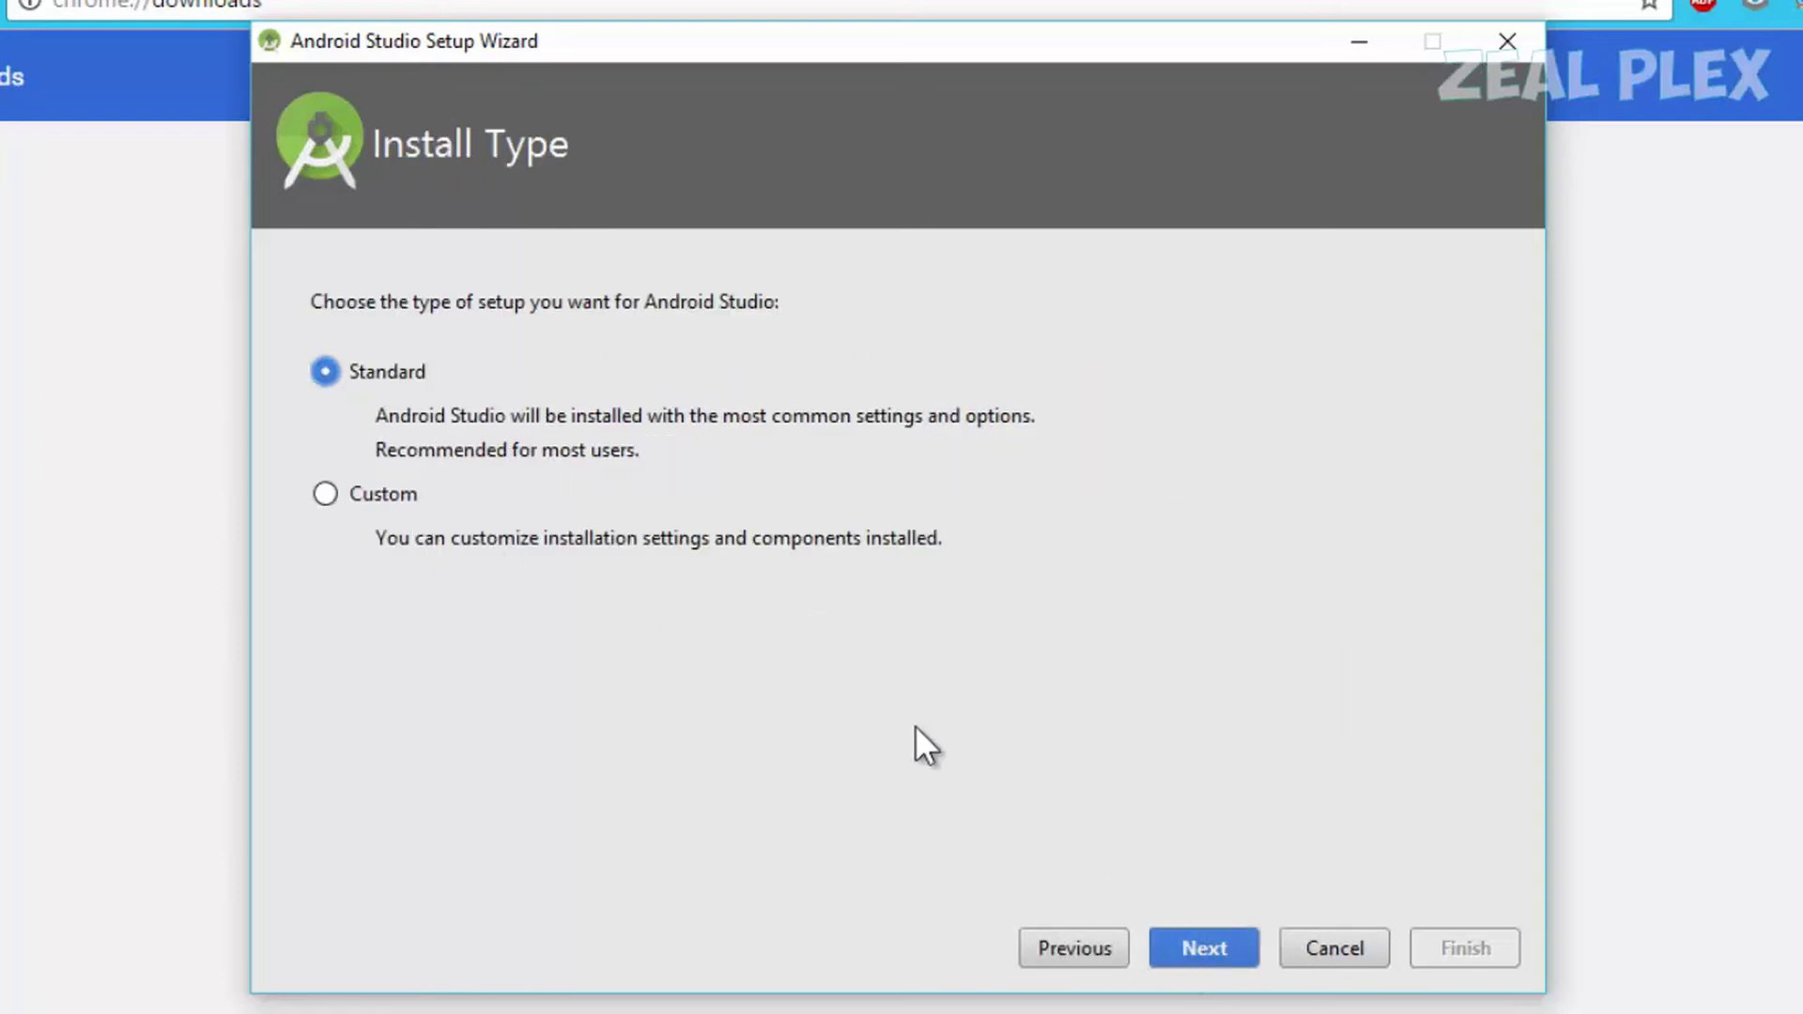
left_click(1206, 947)
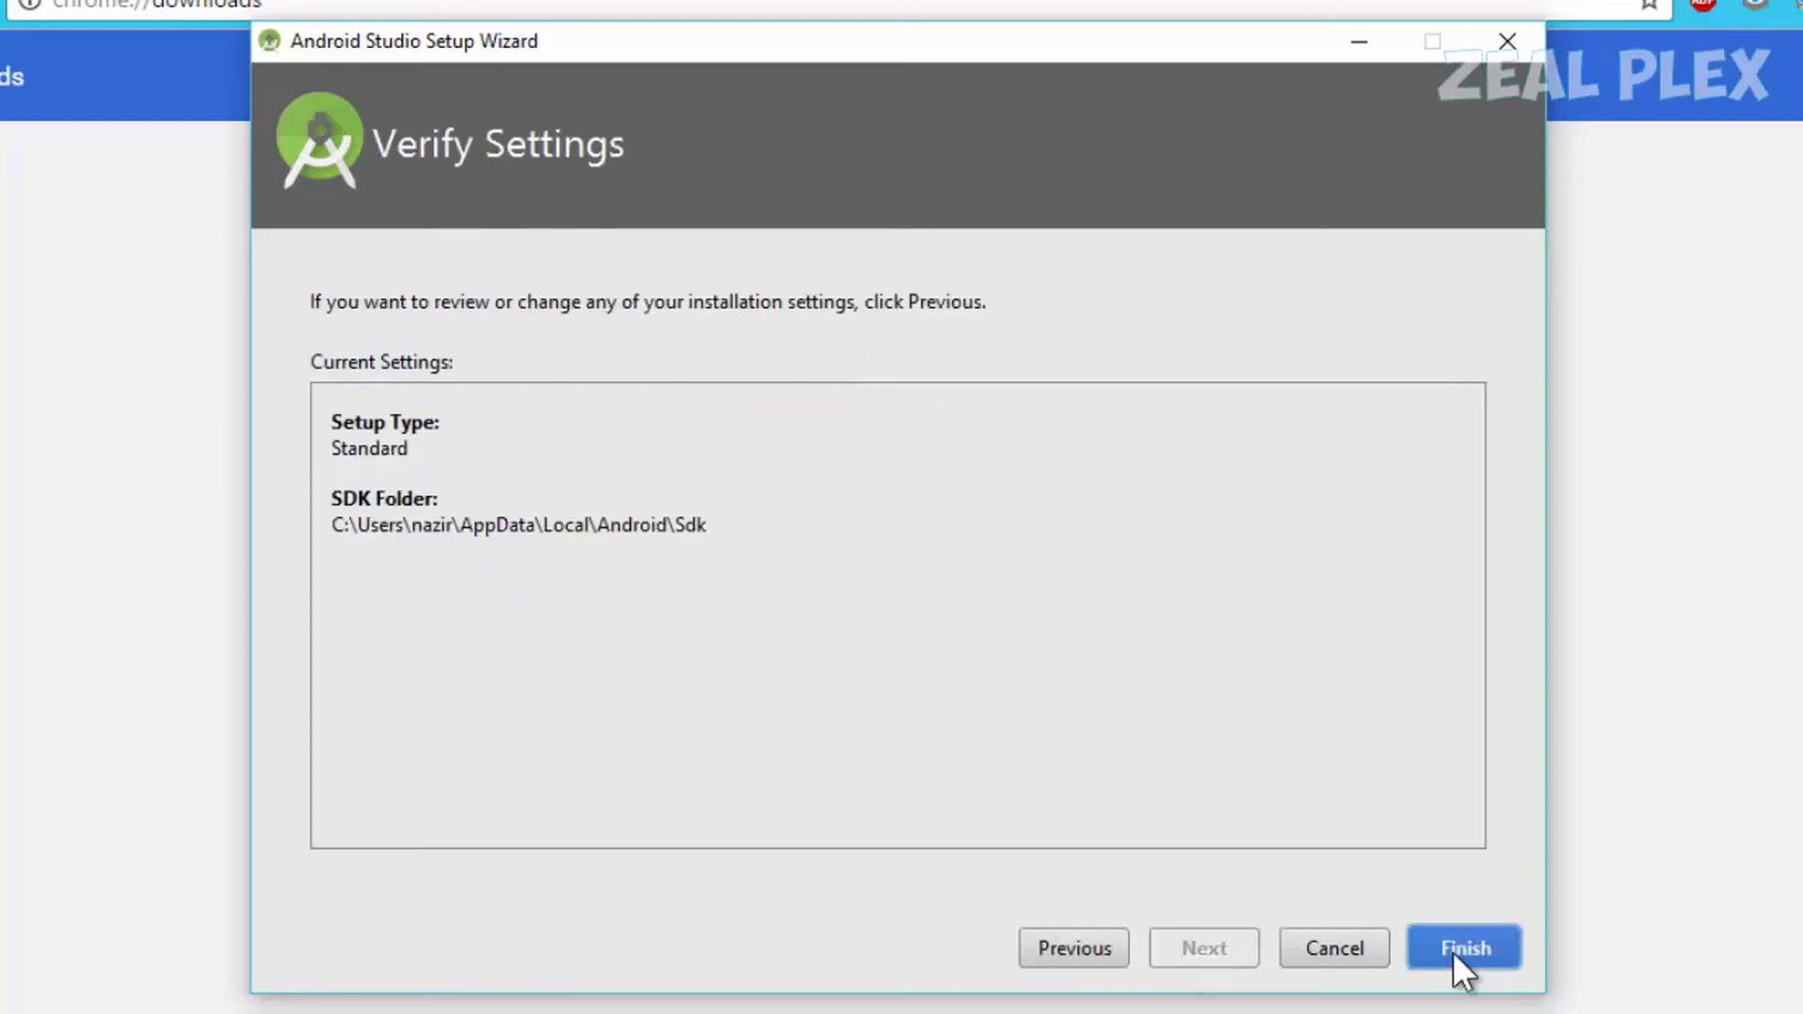
left_click(1456, 948)
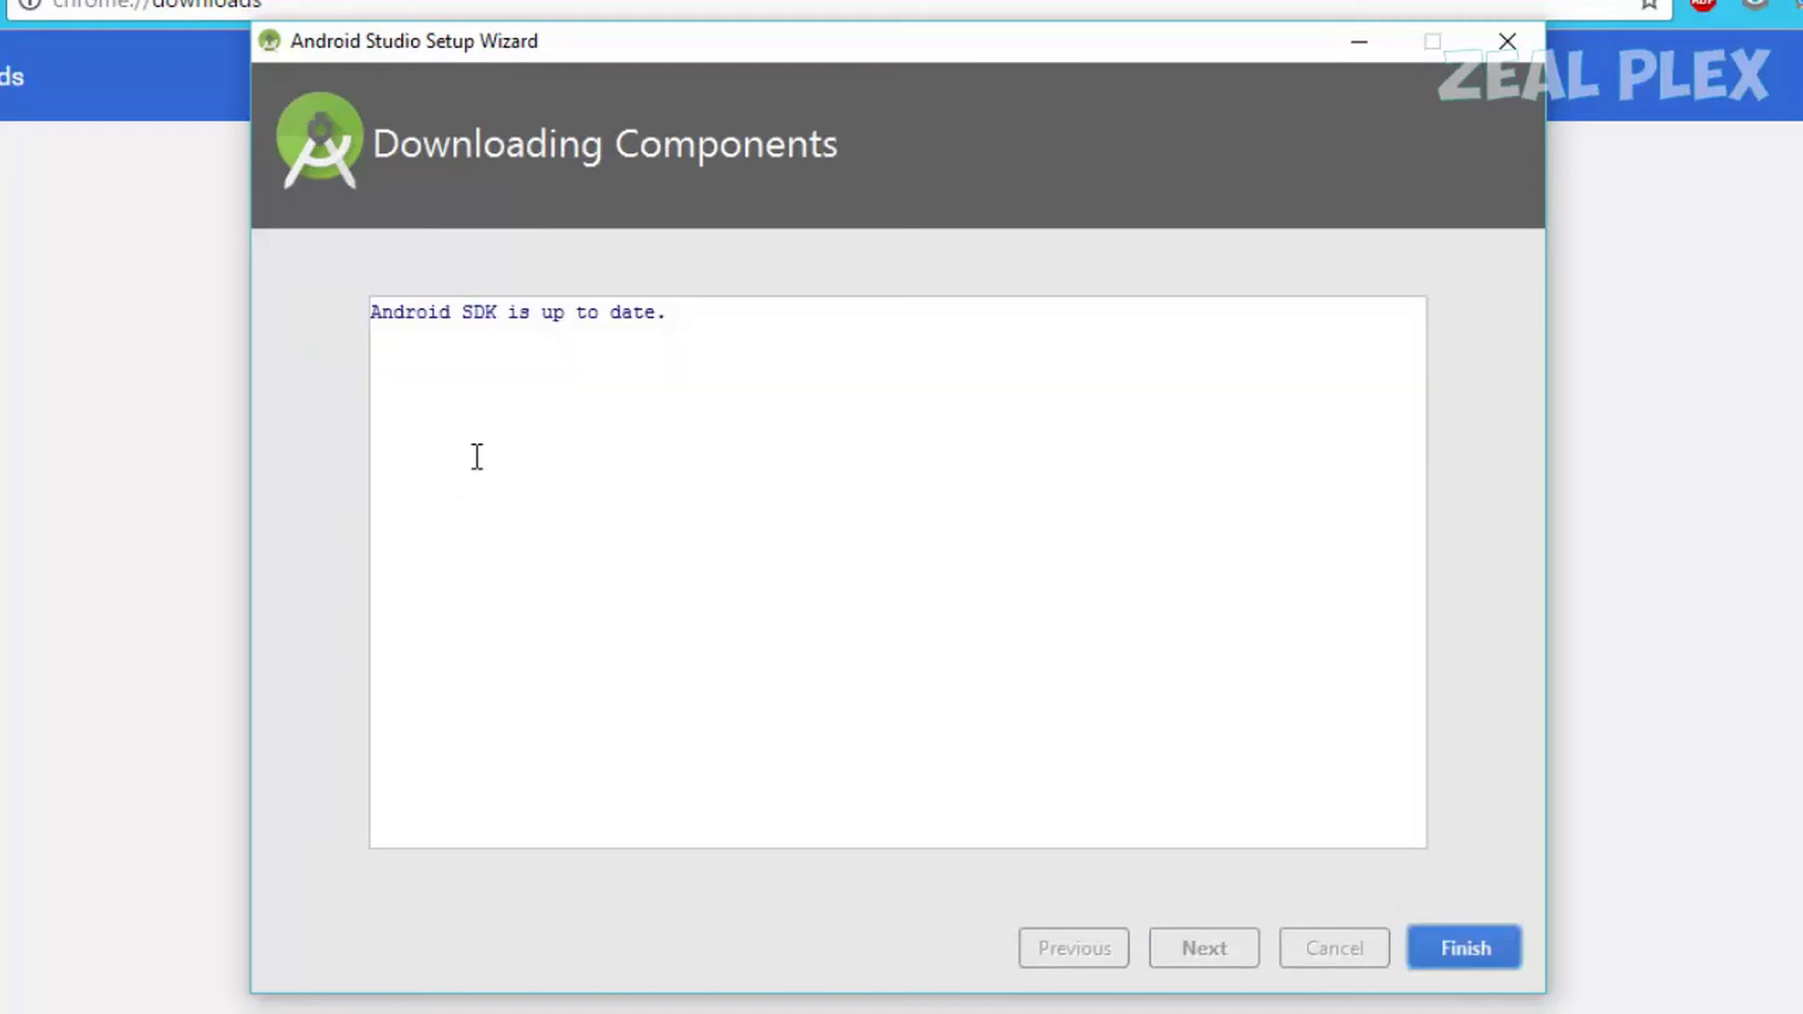
left_click(1480, 947)
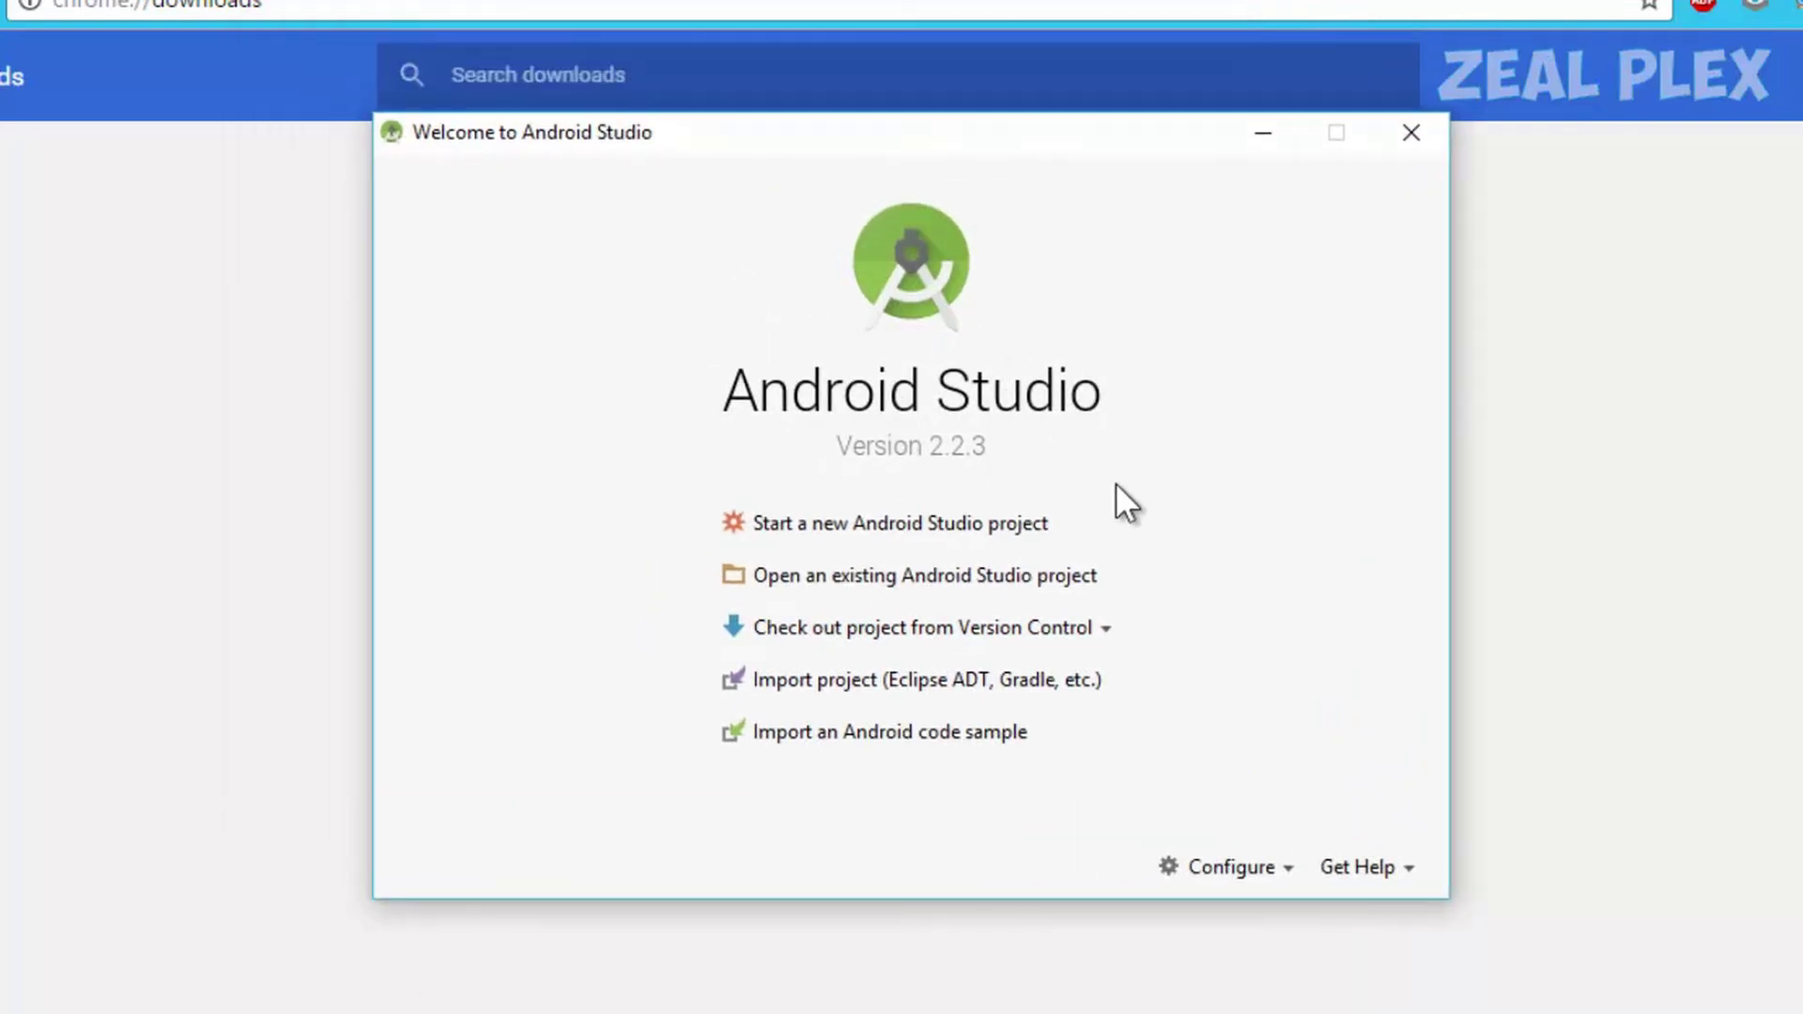
Check for Android Studio updates from the welcome screen and dismiss the update dialog.
left_click(1249, 869)
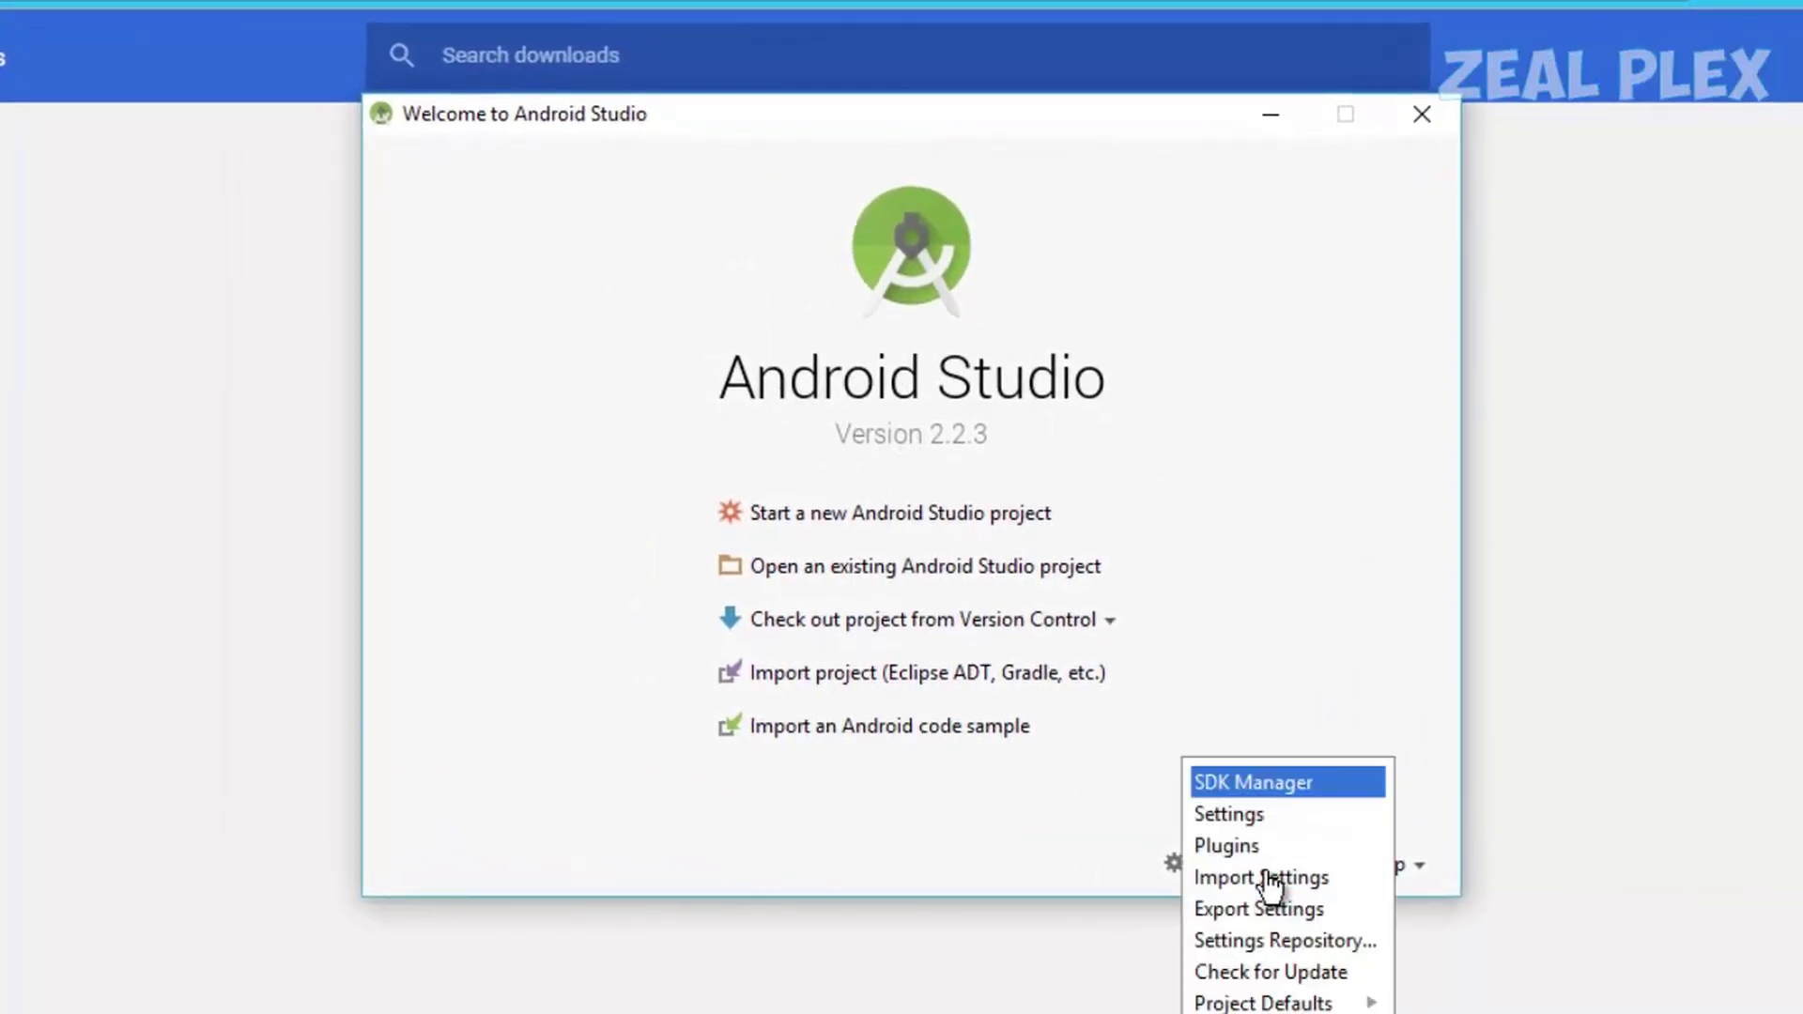
left_click(1335, 977)
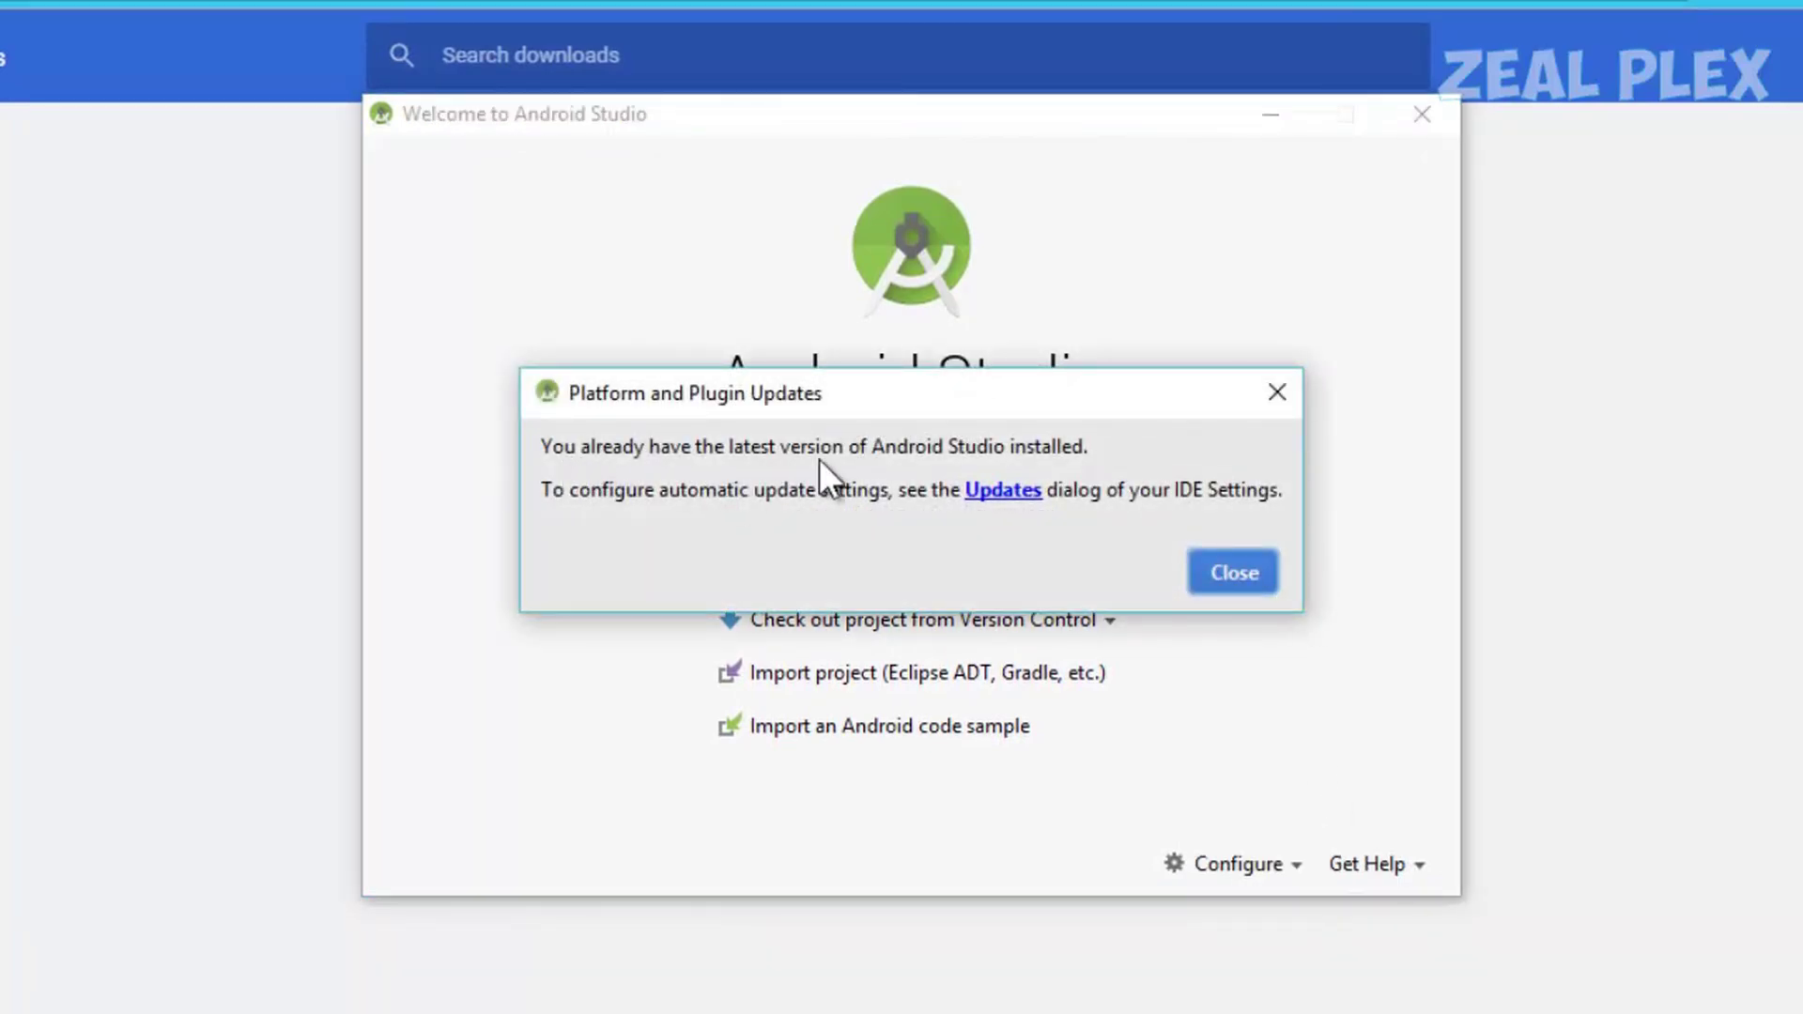
left_click(1223, 573)
Open the Configure options on the Android Studio welcome screen.
left_click(1246, 877)
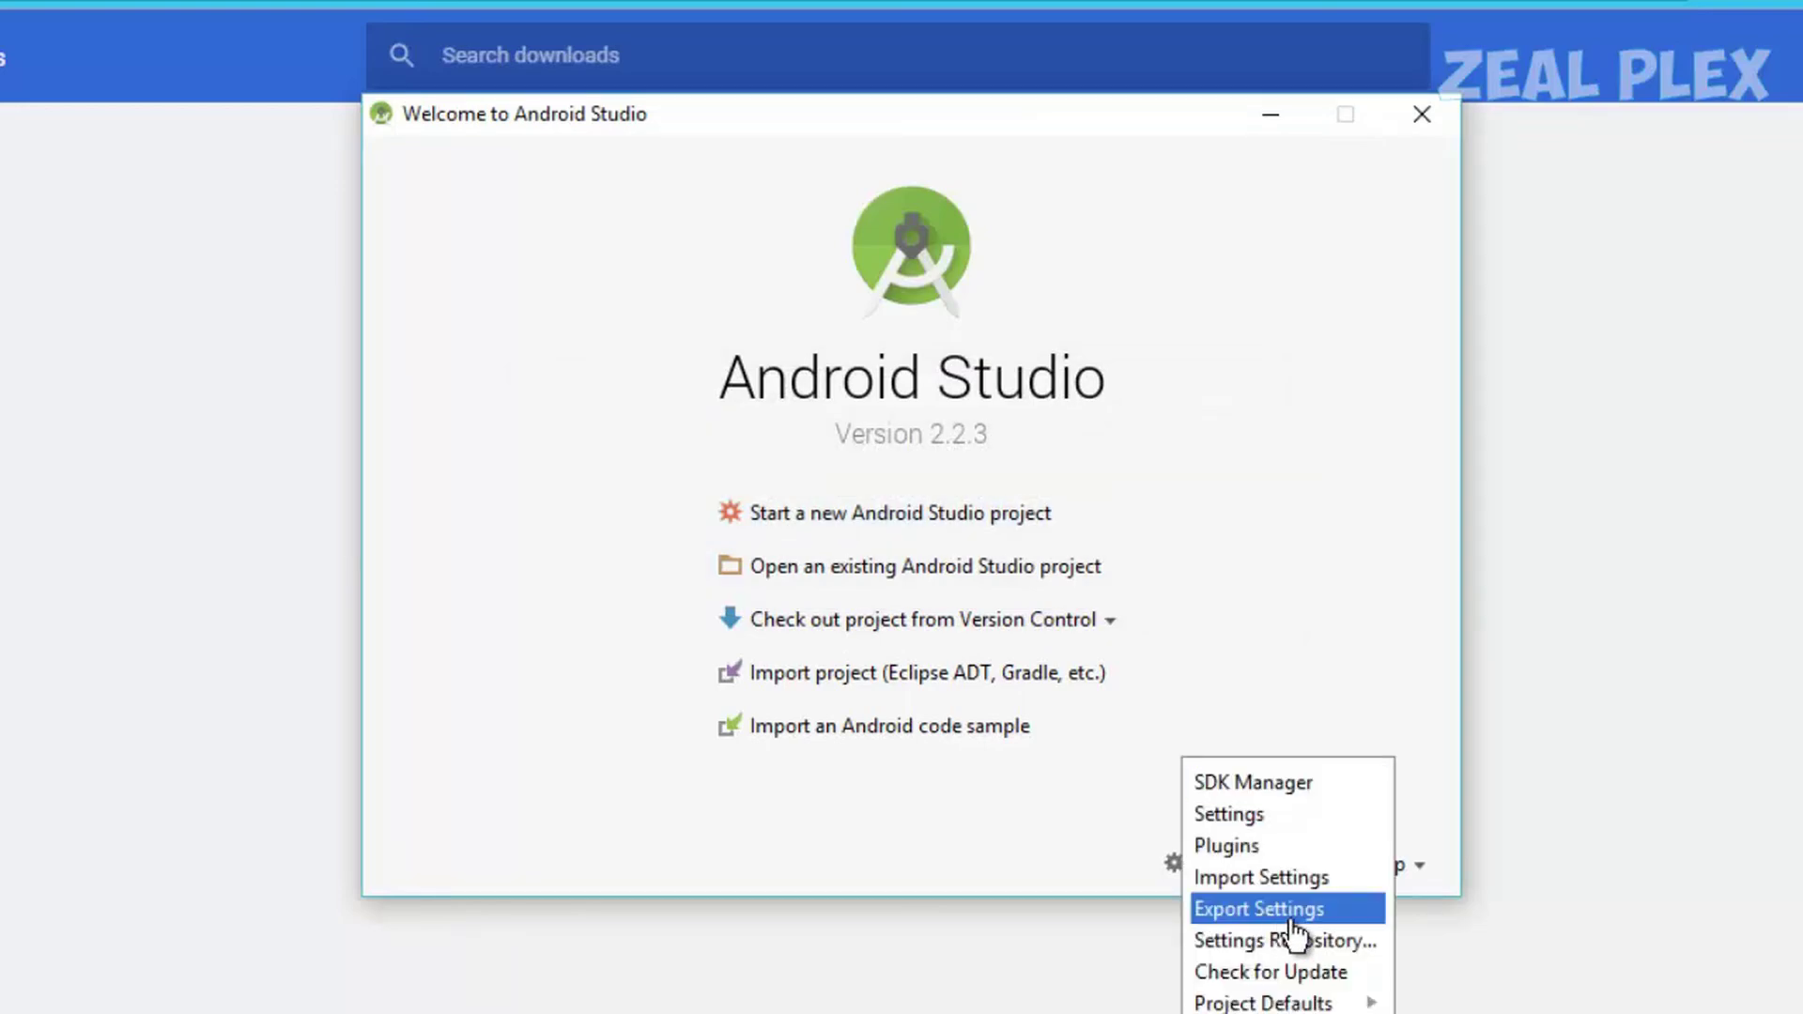